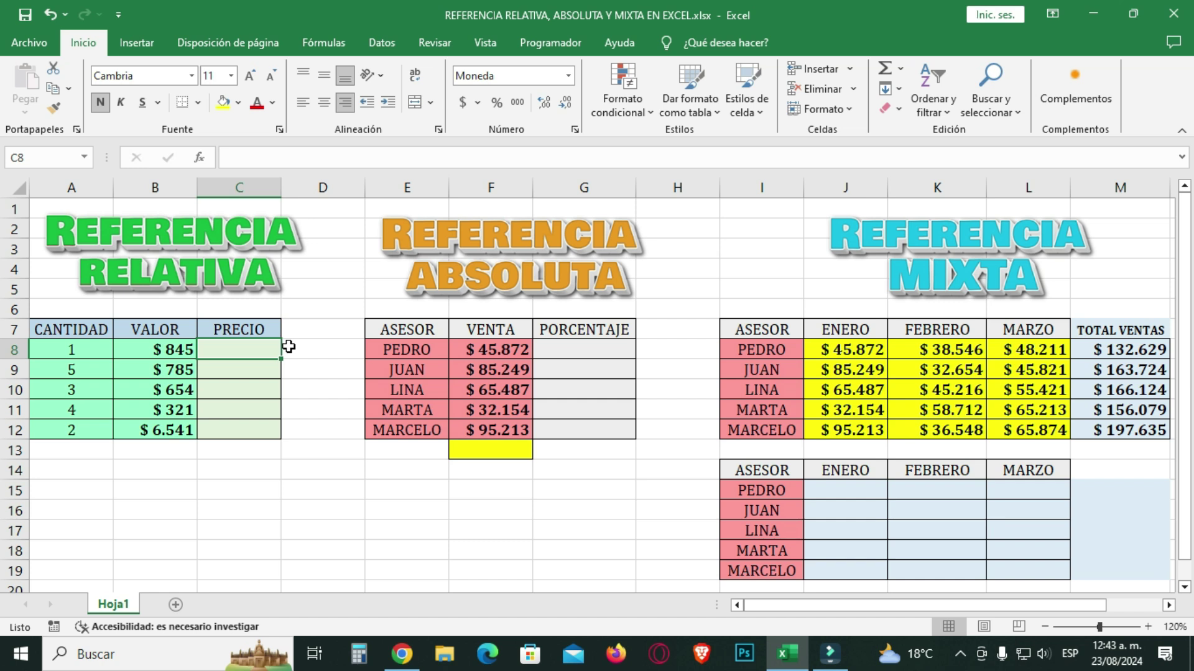
# - Enter =A8*B8 in C8 so the PRECIO cell shows $ 845
pyautogui.write('=')
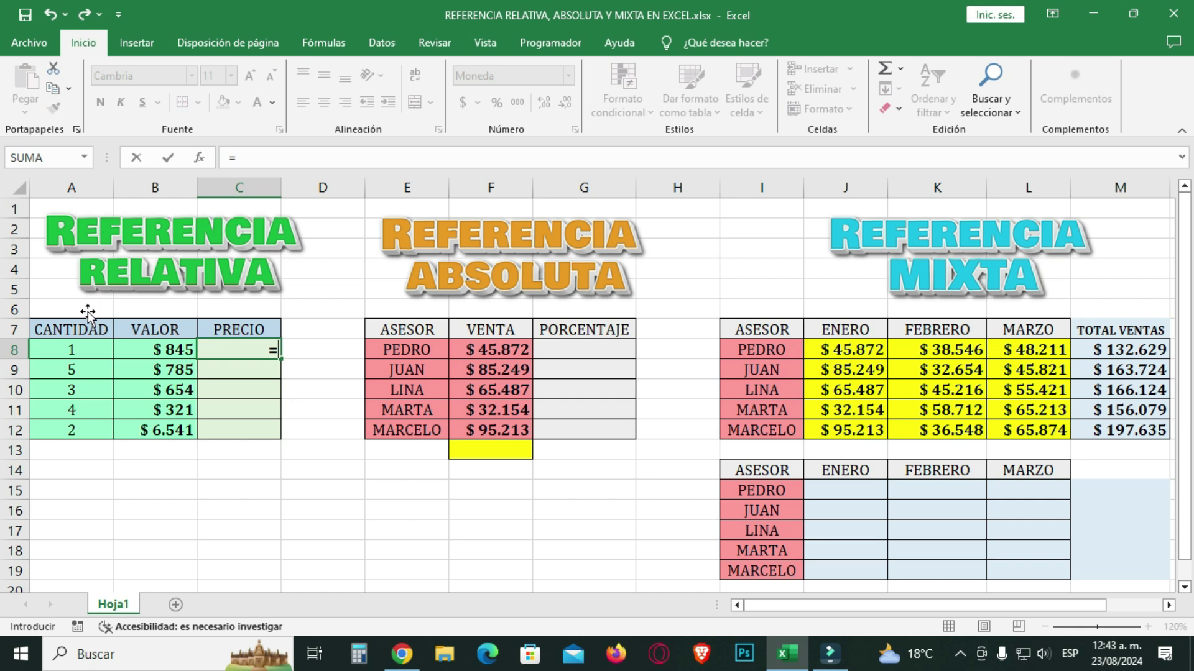
pyautogui.click(76, 350)
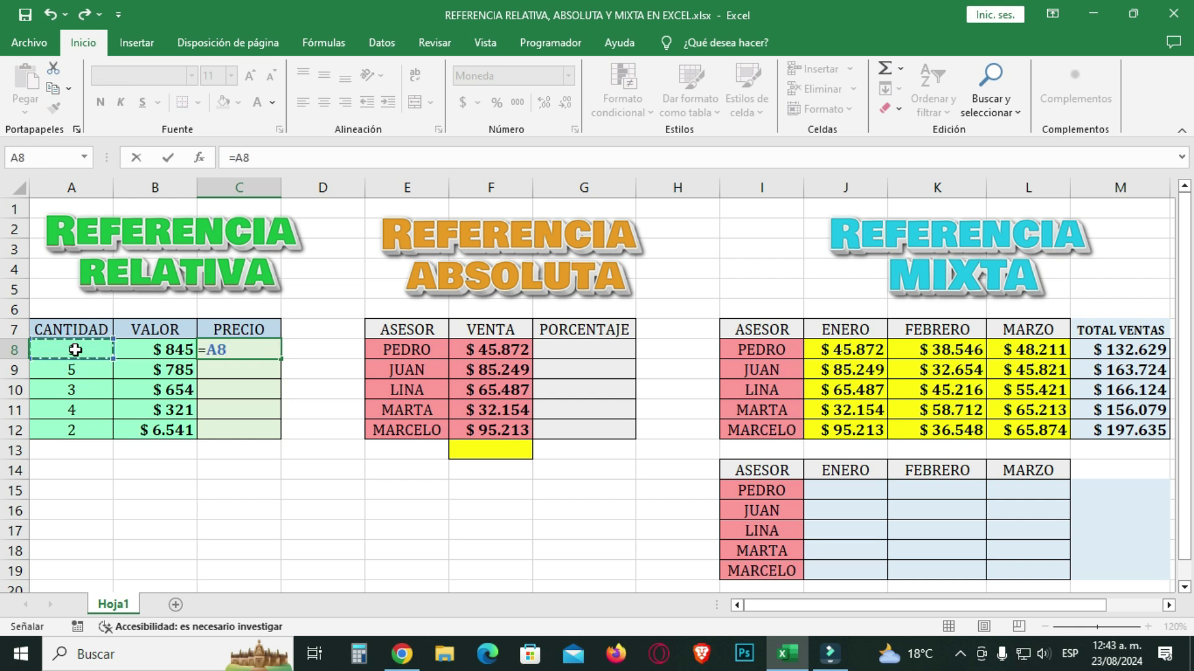
pyautogui.write('*')
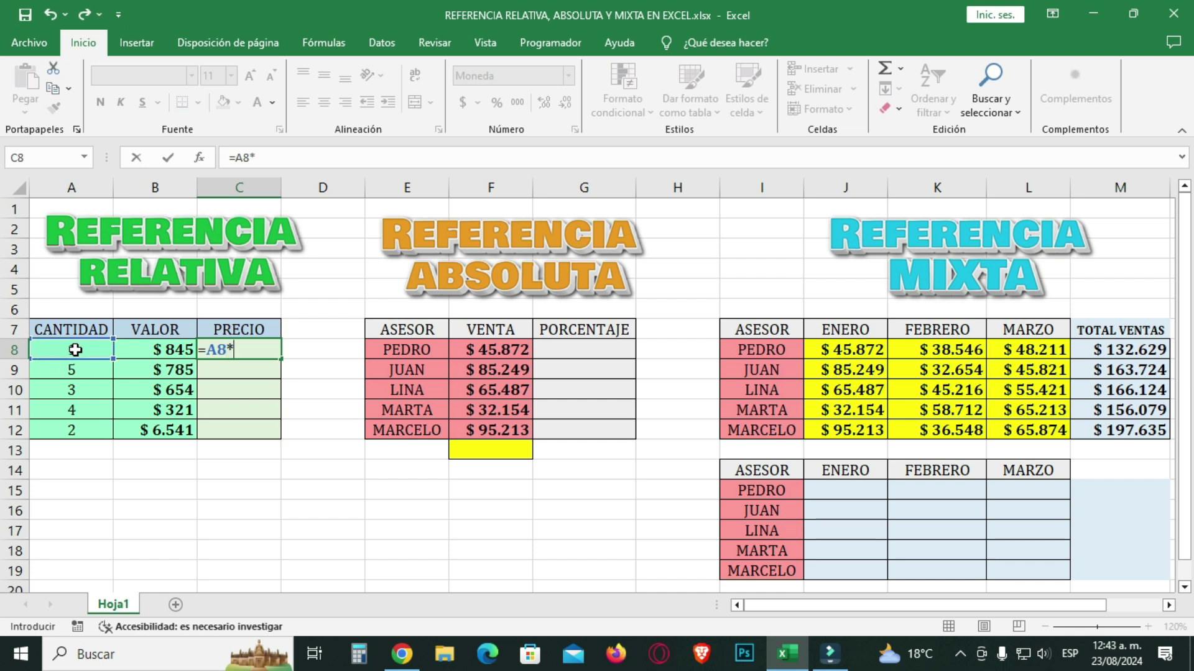
pyautogui.click(173, 352)
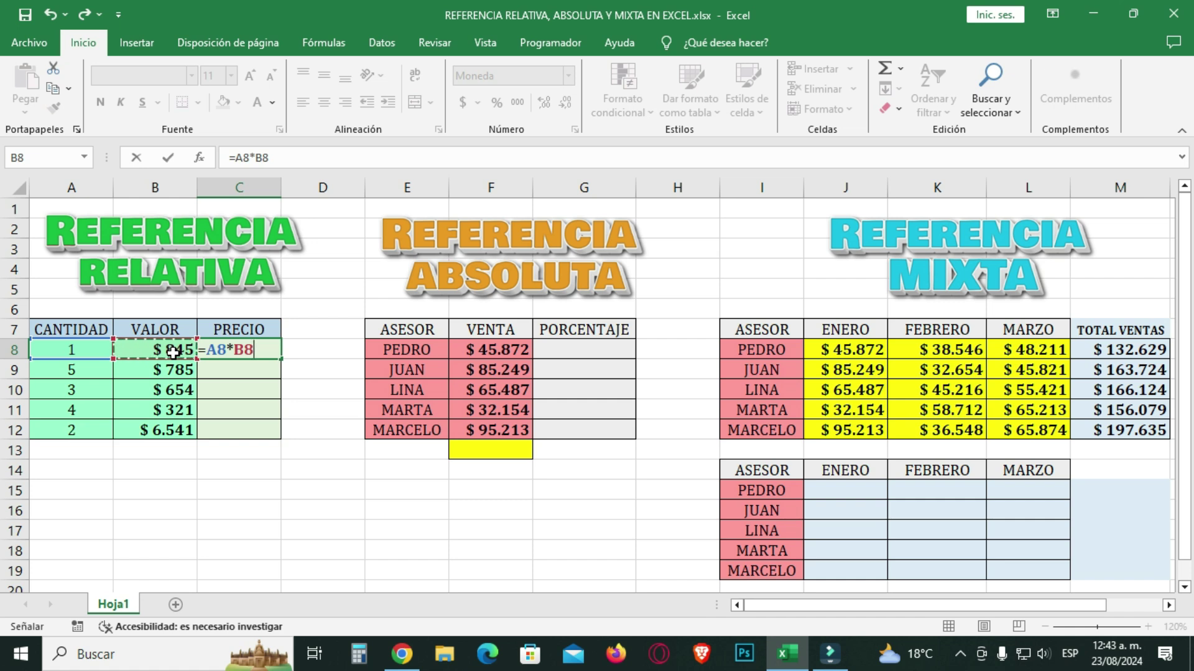
pyautogui.press('Return')
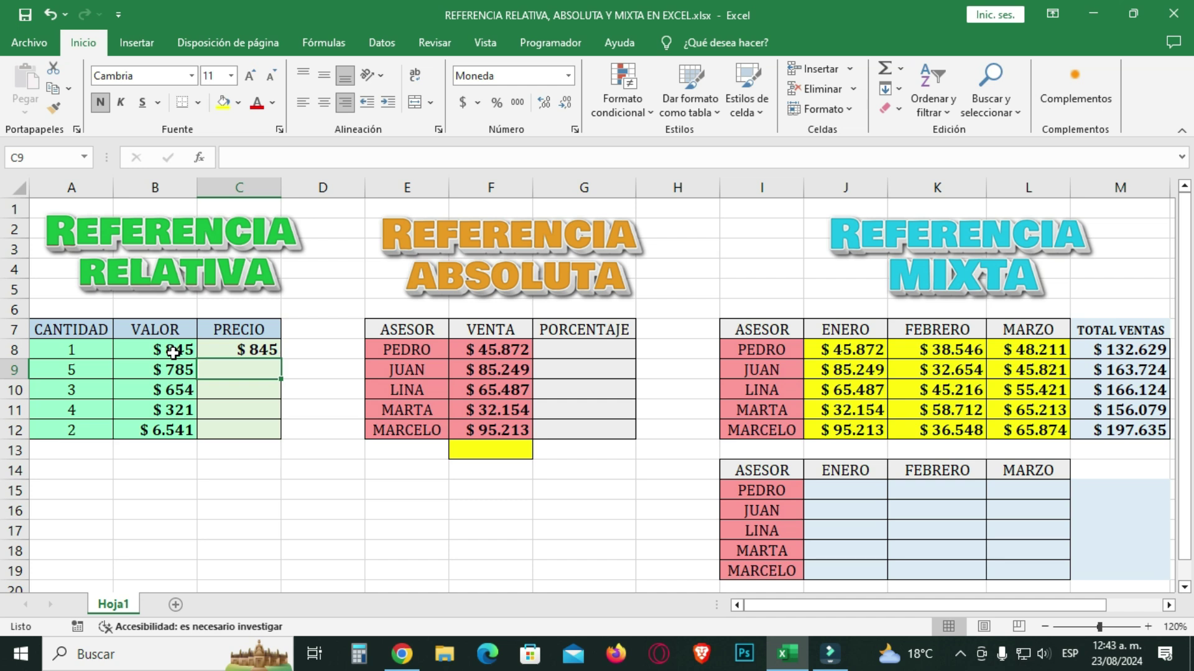
pyautogui.click(252, 348)
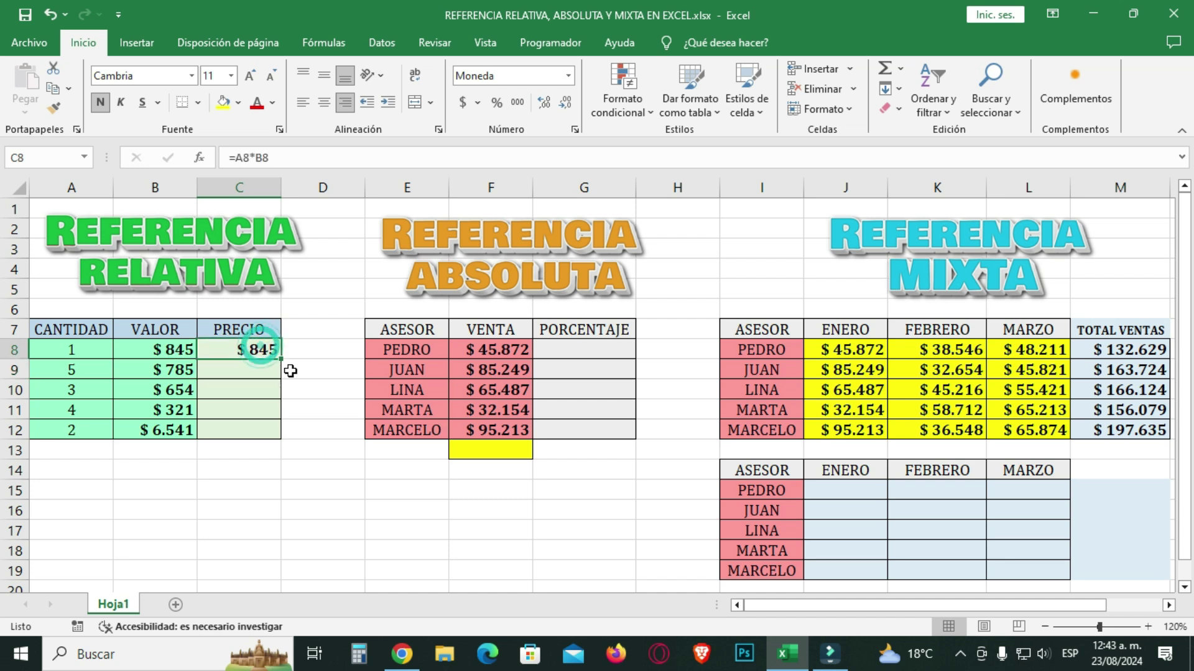
# - Fill the price formula into C9 and compare the C8 and C9 formula references
pyautogui.moveTo(281, 360); pyautogui.dragTo(284, 373)
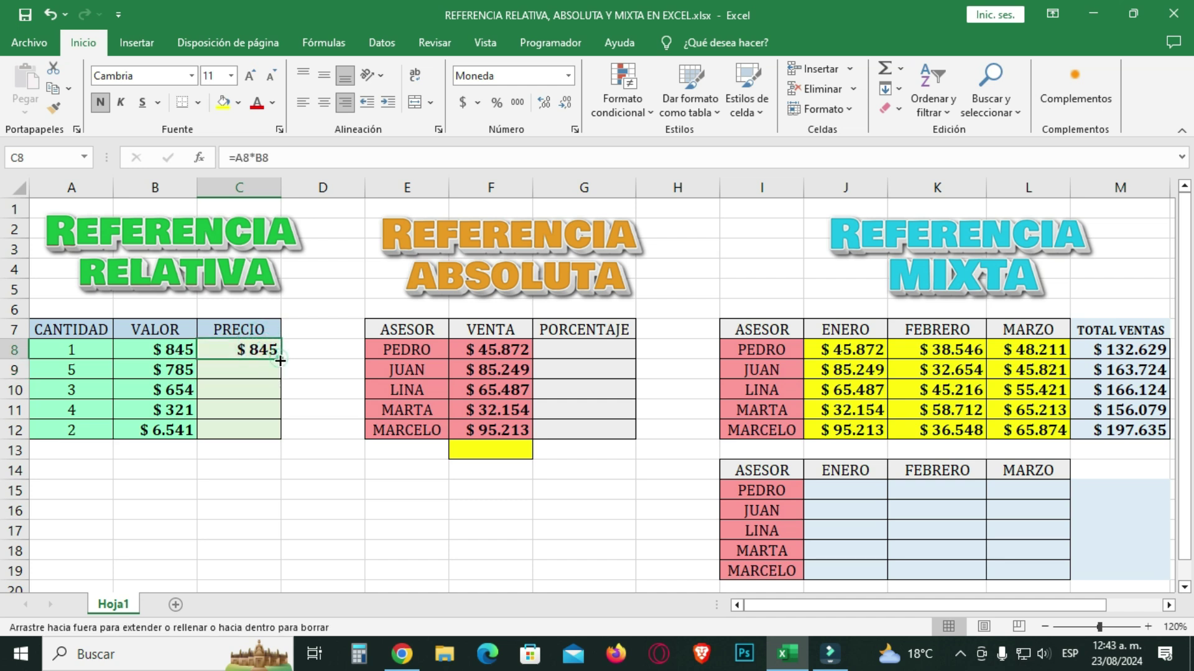
pyautogui.click(261, 351)
pyautogui.doubleClick(259, 351)
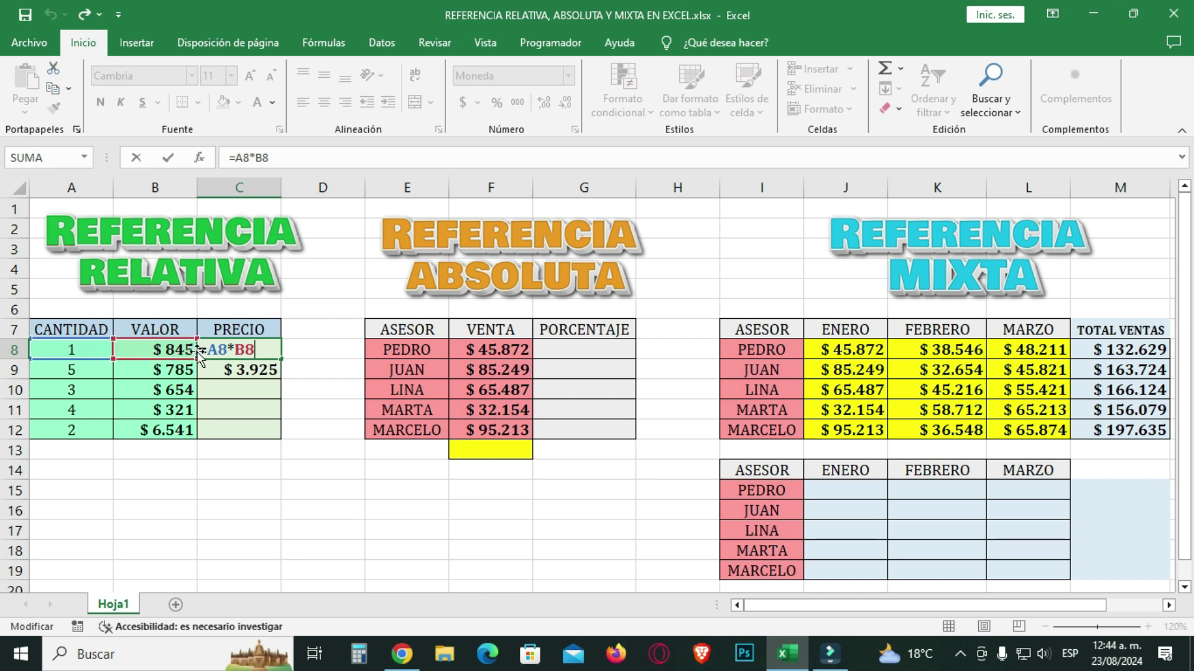
pyautogui.press('Escape')
pyautogui.click(239, 371)
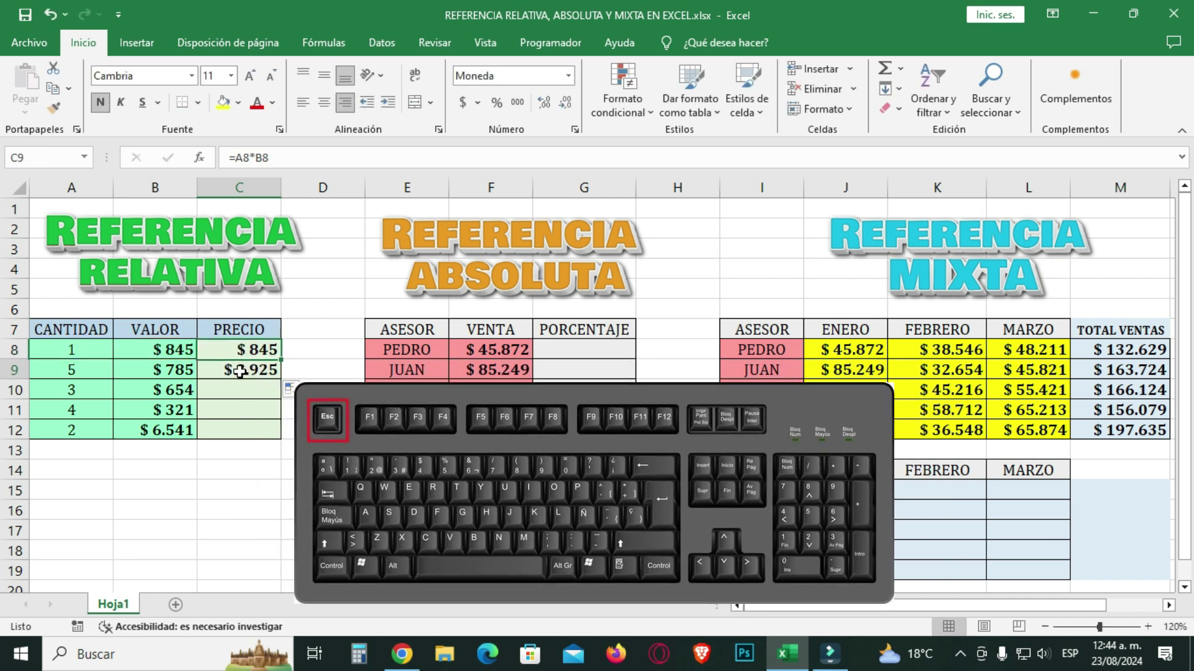
pyautogui.doubleClick(240, 371)
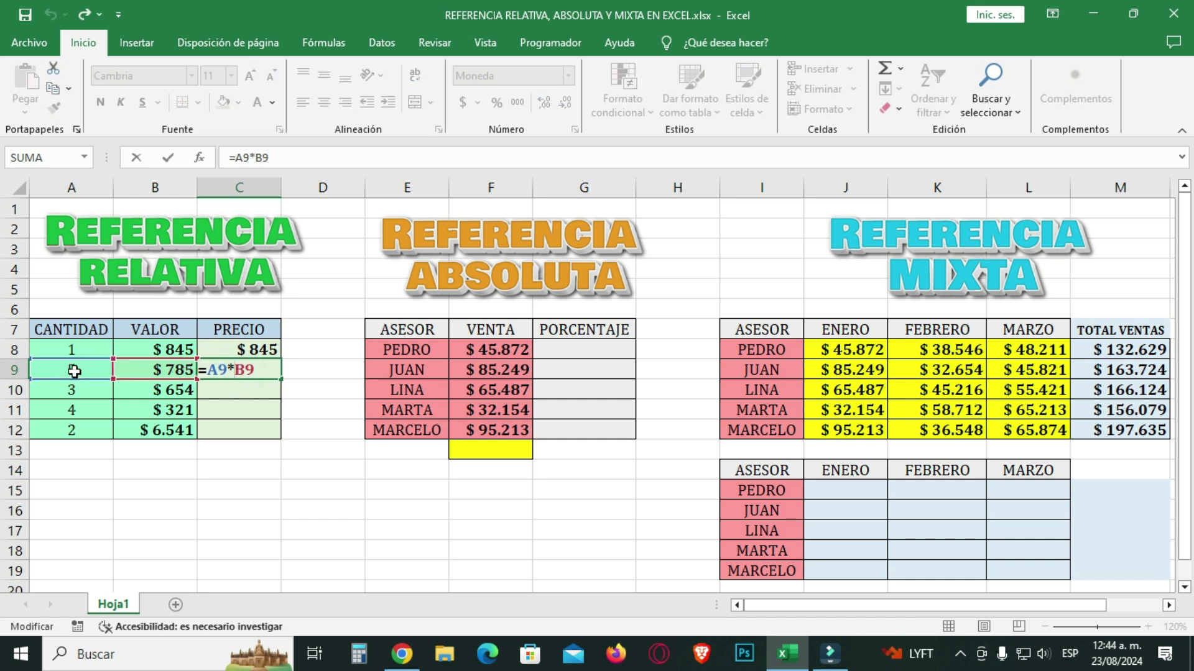
pyautogui.hotkey('ctrl', 'Return')
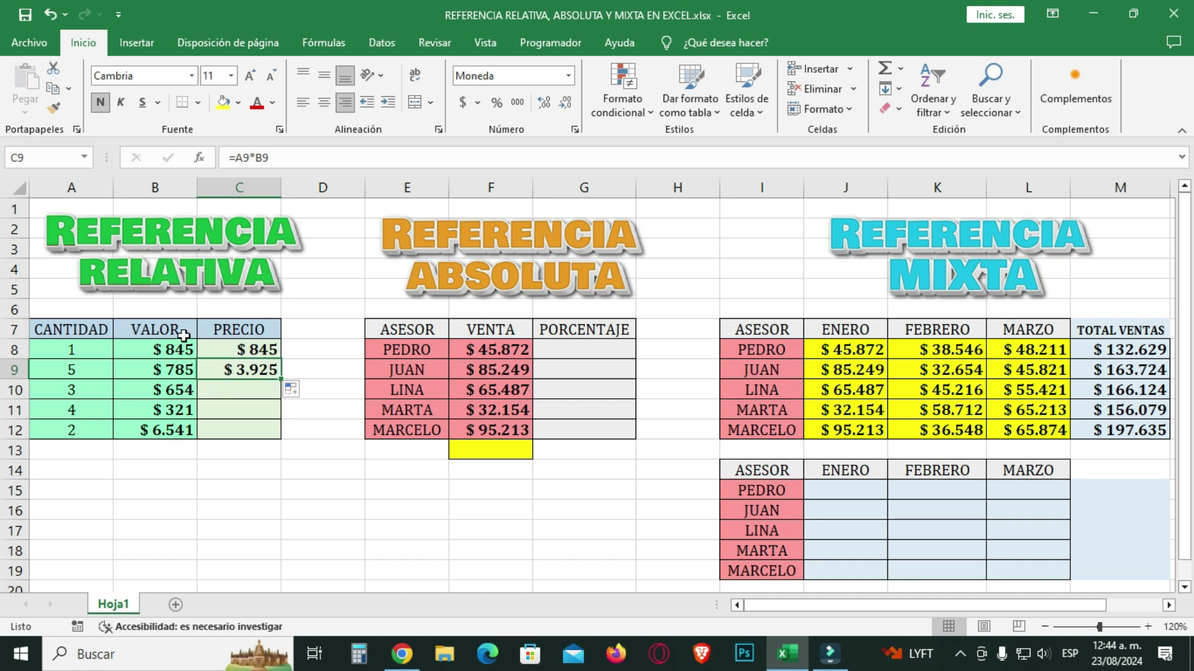
# - Recheck C8 and C9, then fill the price formula down to C12 and inspect C12
pyautogui.click(252, 350)
pyautogui.doubleClick(252, 349)
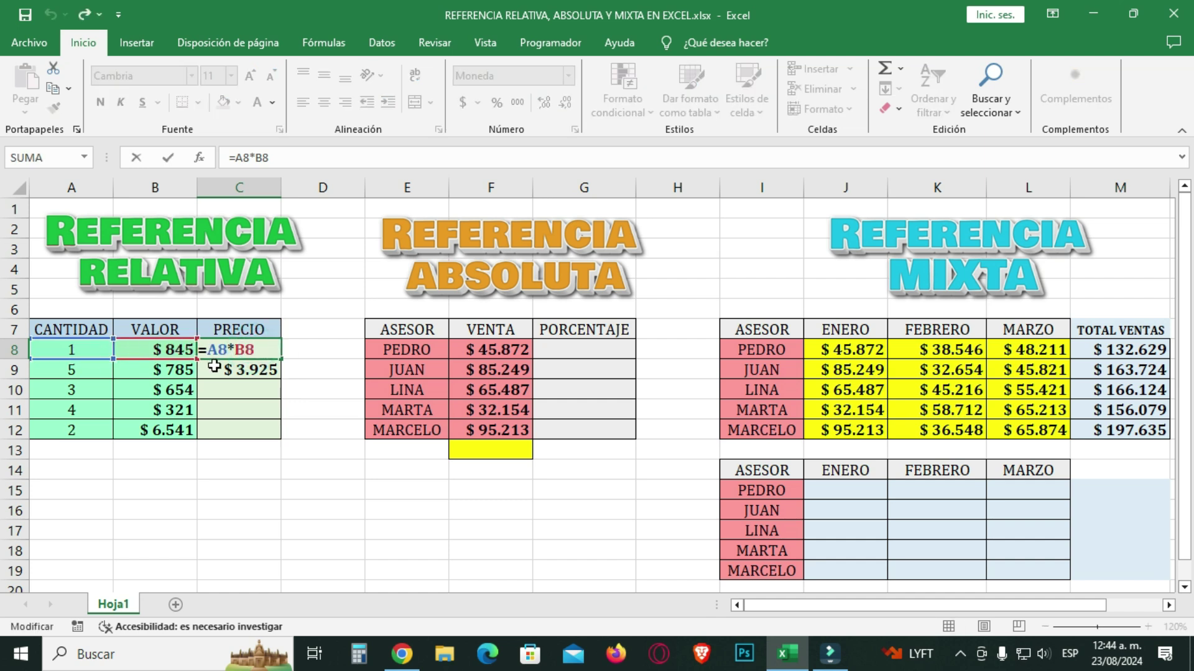
pyautogui.press('Return')
pyautogui.doubleClick(241, 370)
pyautogui.hotkey('ctrl', 'Return')
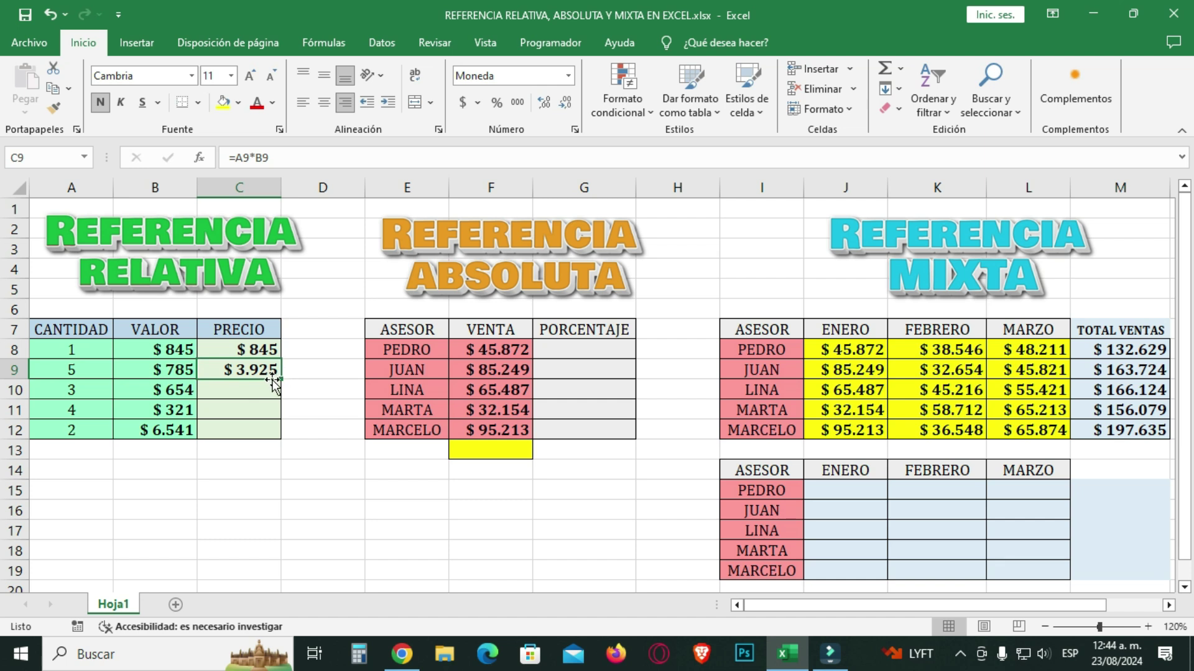
pyautogui.moveTo(280, 381); pyautogui.dragTo(276, 435)
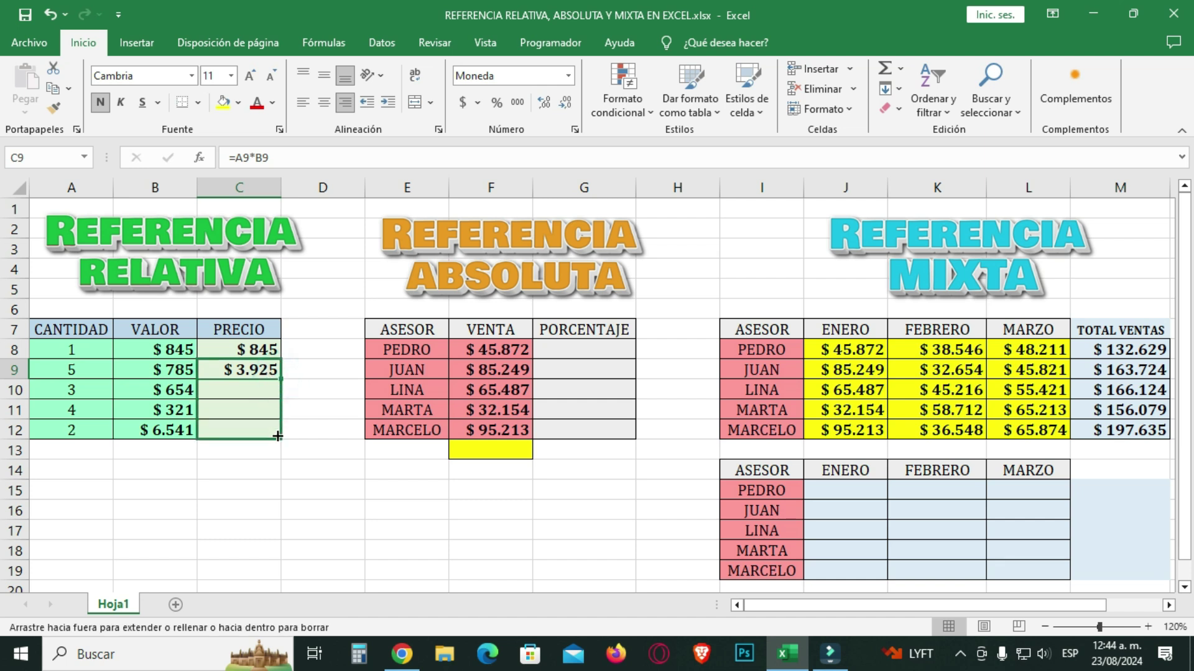
pyautogui.doubleClick(252, 426)
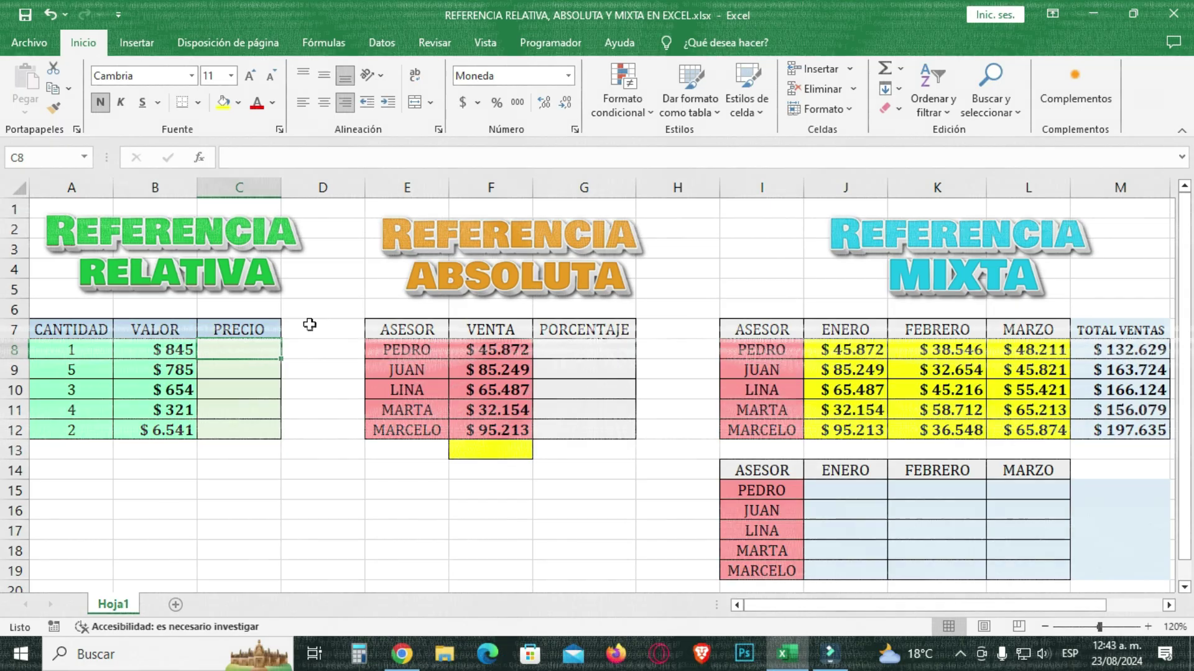
pyautogui.moveTo(255, 354); pyautogui.dragTo(218, 430)
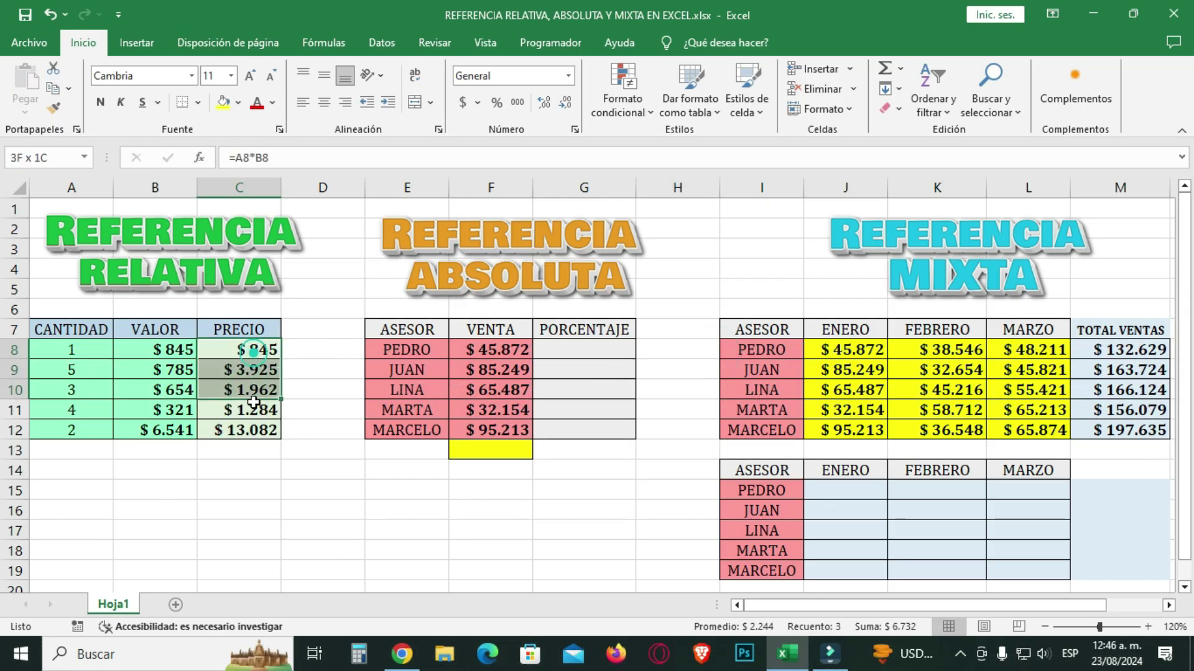
pyautogui.click(239, 349)
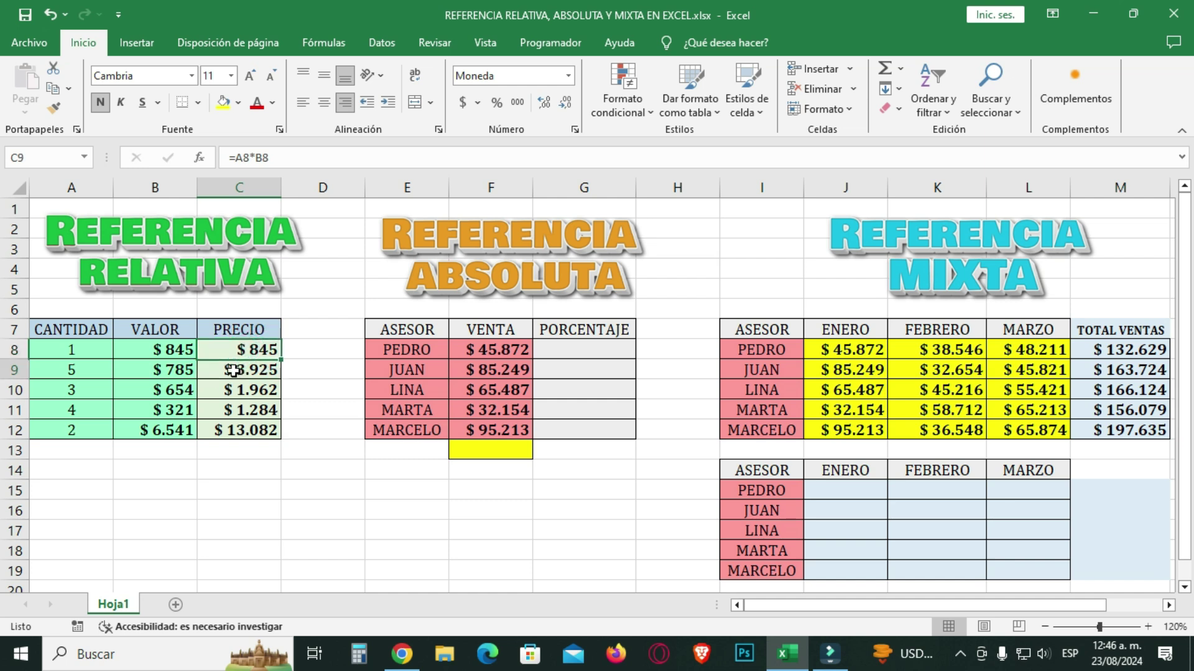
pyautogui.click(239, 350)
pyautogui.click(240, 389)
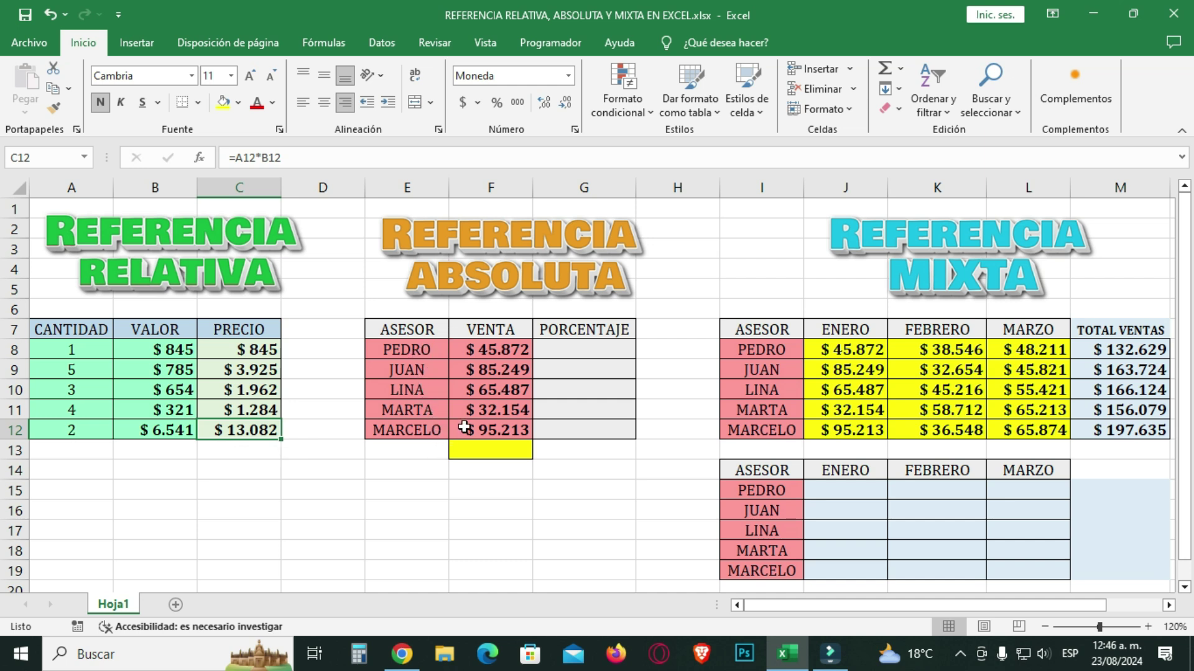
# - AutoSum F8:F12 into F13, giving =SUMA(F8:F12) showing $ 323.975
pyautogui.moveTo(482, 348); pyautogui.dragTo(486, 423)
pyautogui.click(501, 463)
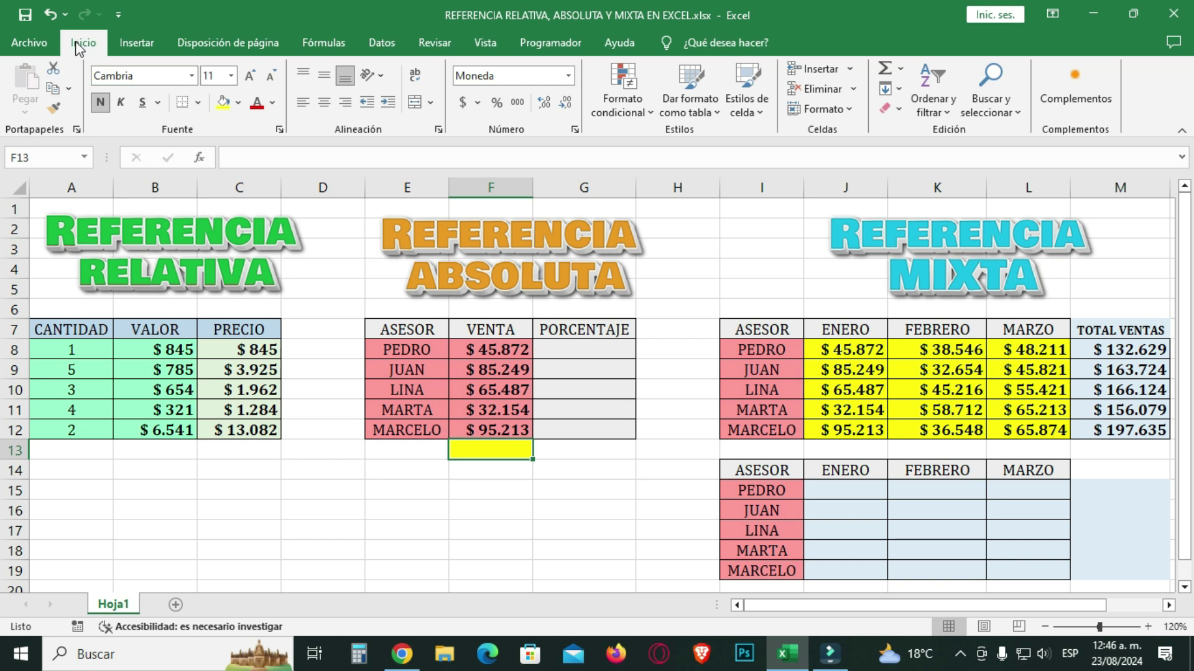
pyautogui.click(886, 70)
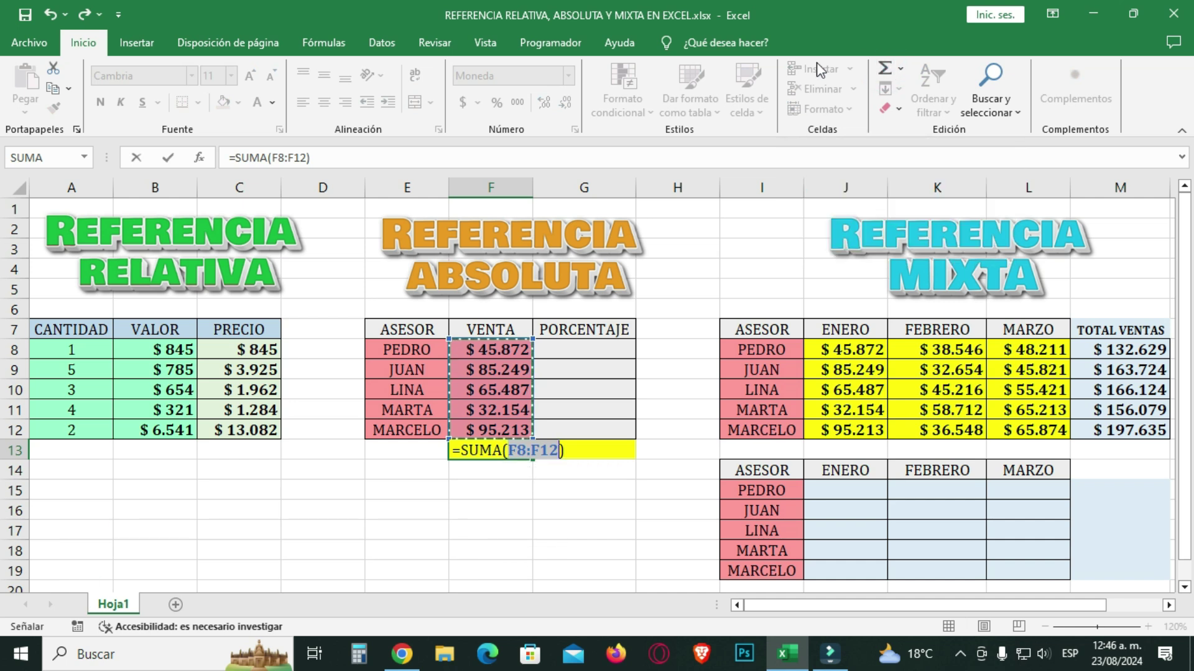
pyautogui.press('Return')
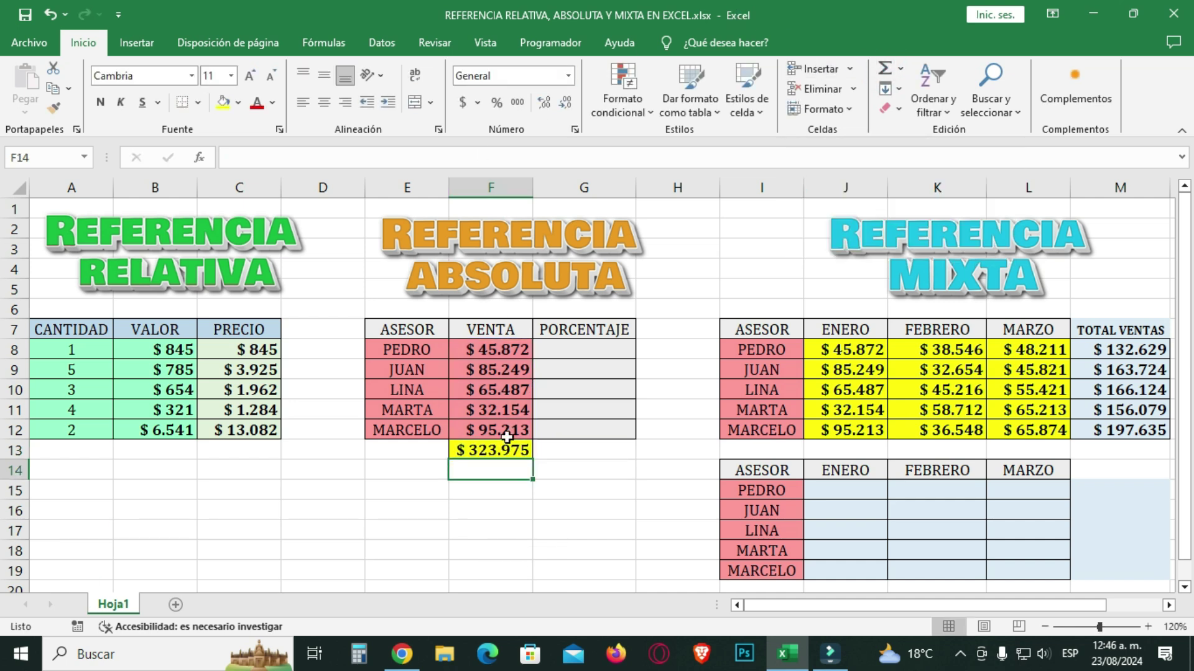
pyautogui.doubleClick(504, 449)
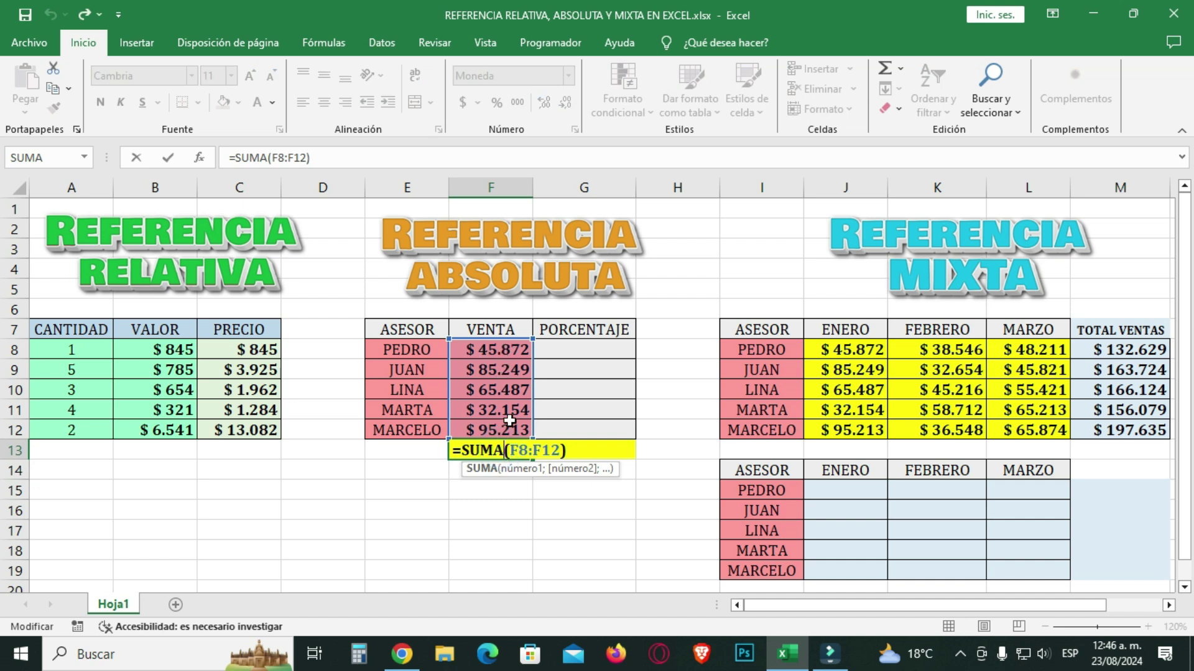
pyautogui.press('Escape')
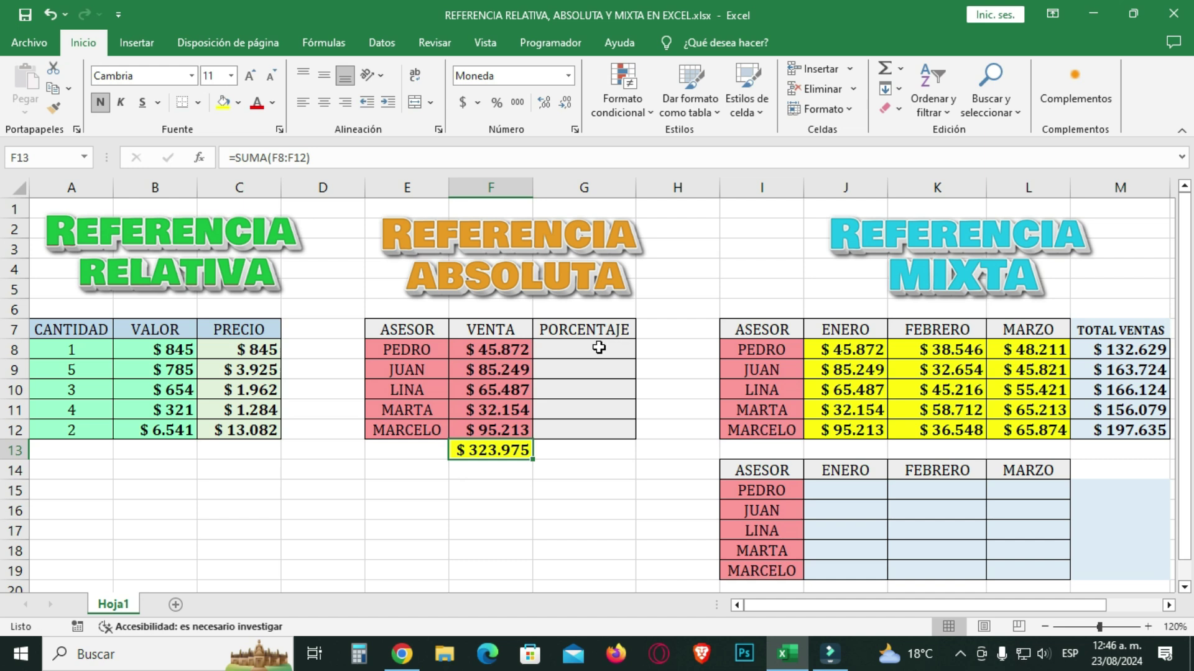
pyautogui.click(598, 347)
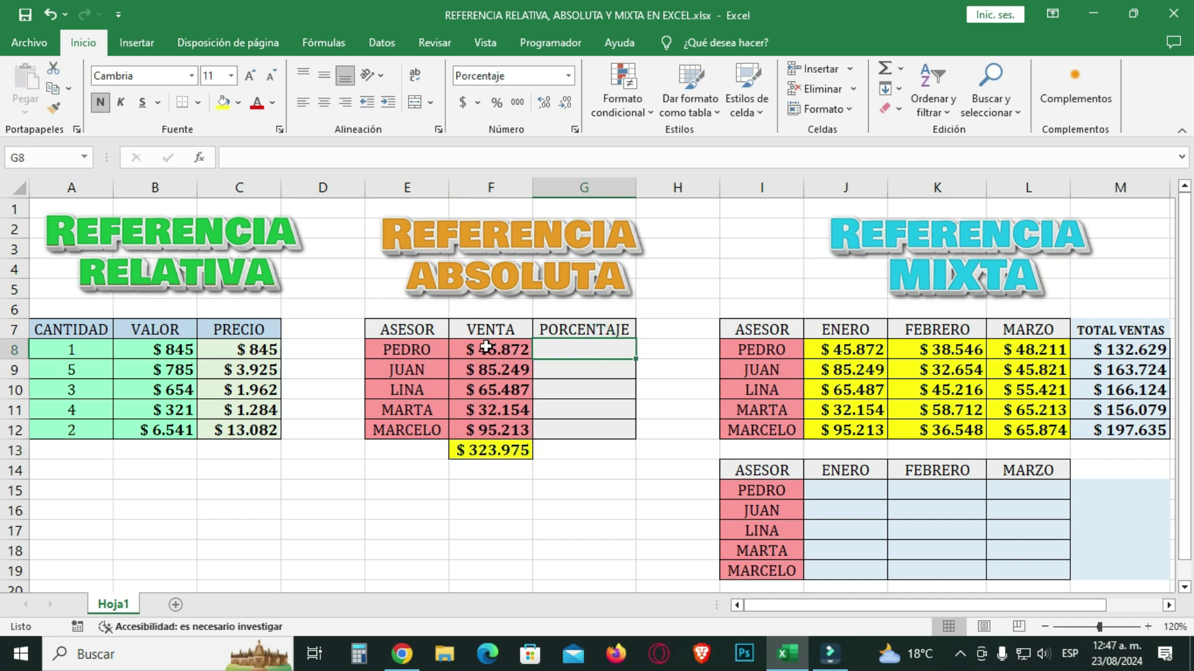
# - Apply the Porcentaje number format with 0 decimal places to G8:G12
pyautogui.click(511, 450)
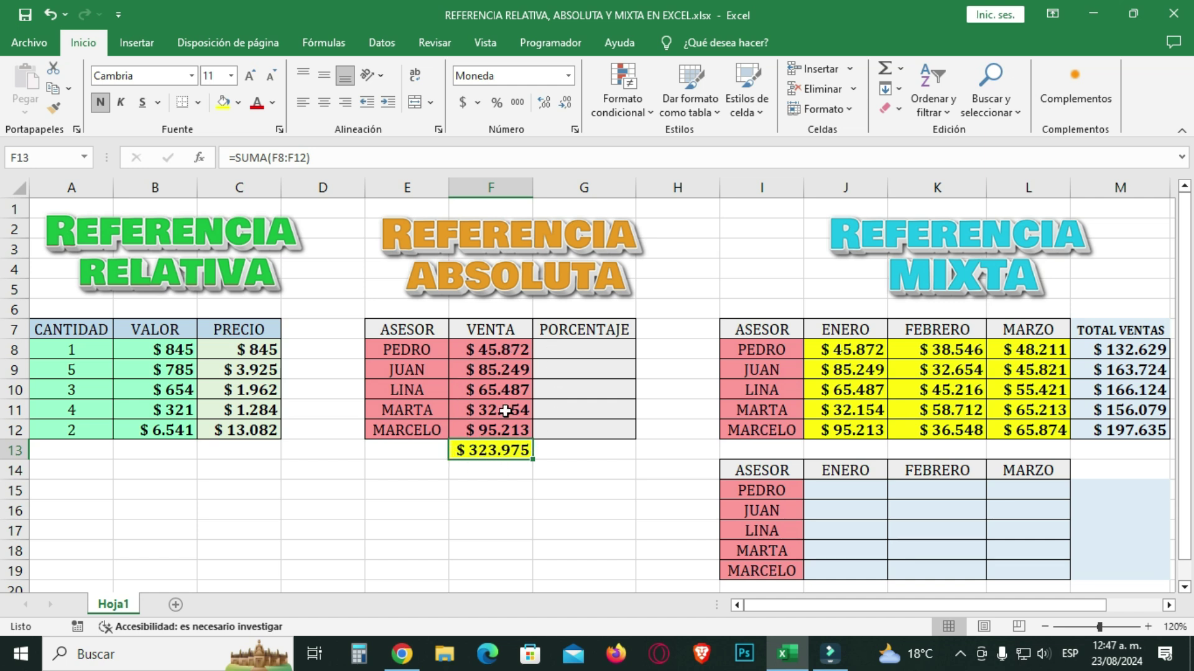
pyautogui.click(584, 348)
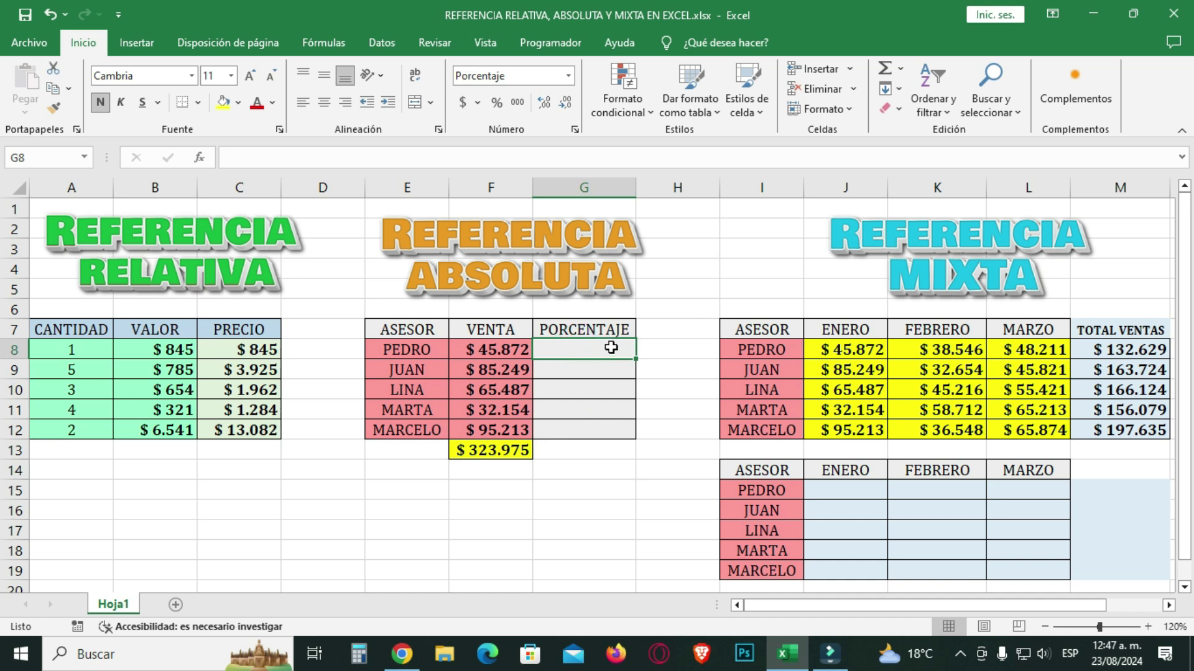
pyautogui.moveTo(584, 349); pyautogui.dragTo(588, 432)
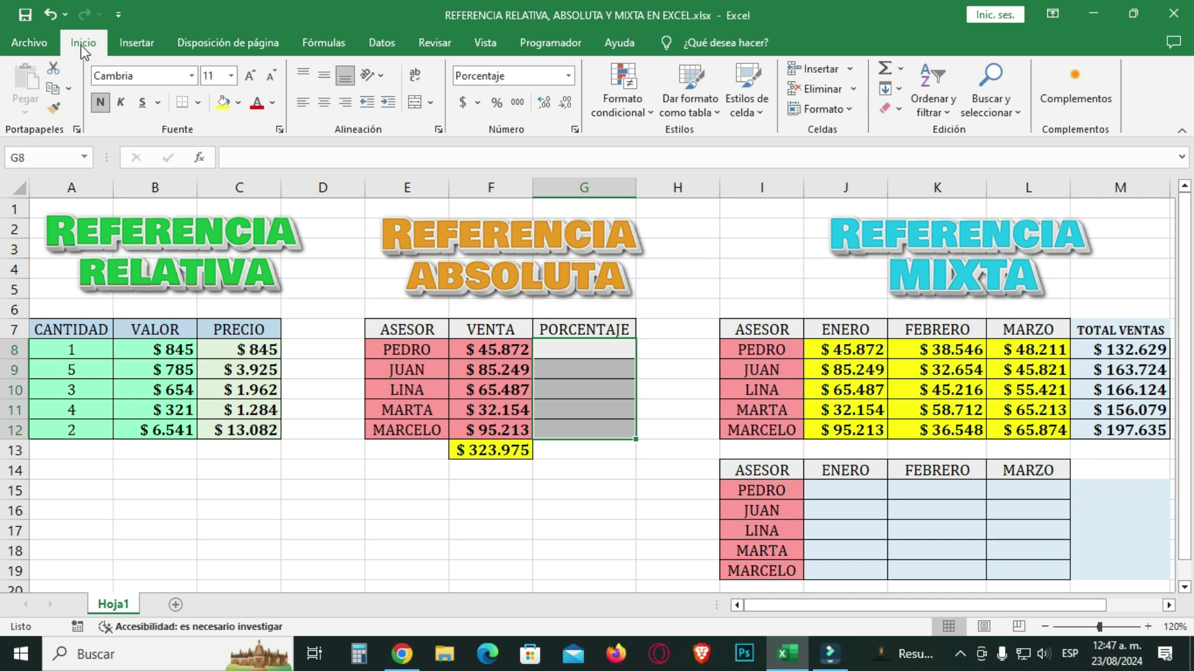
pyautogui.click(576, 130)
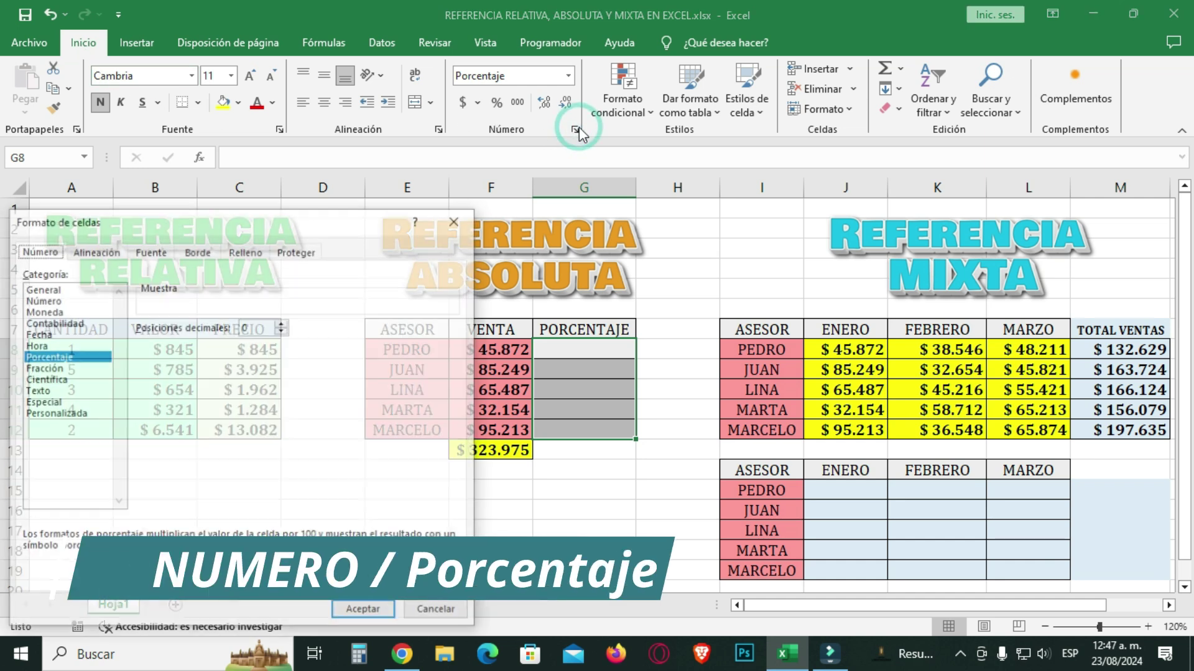
pyautogui.click(57, 358)
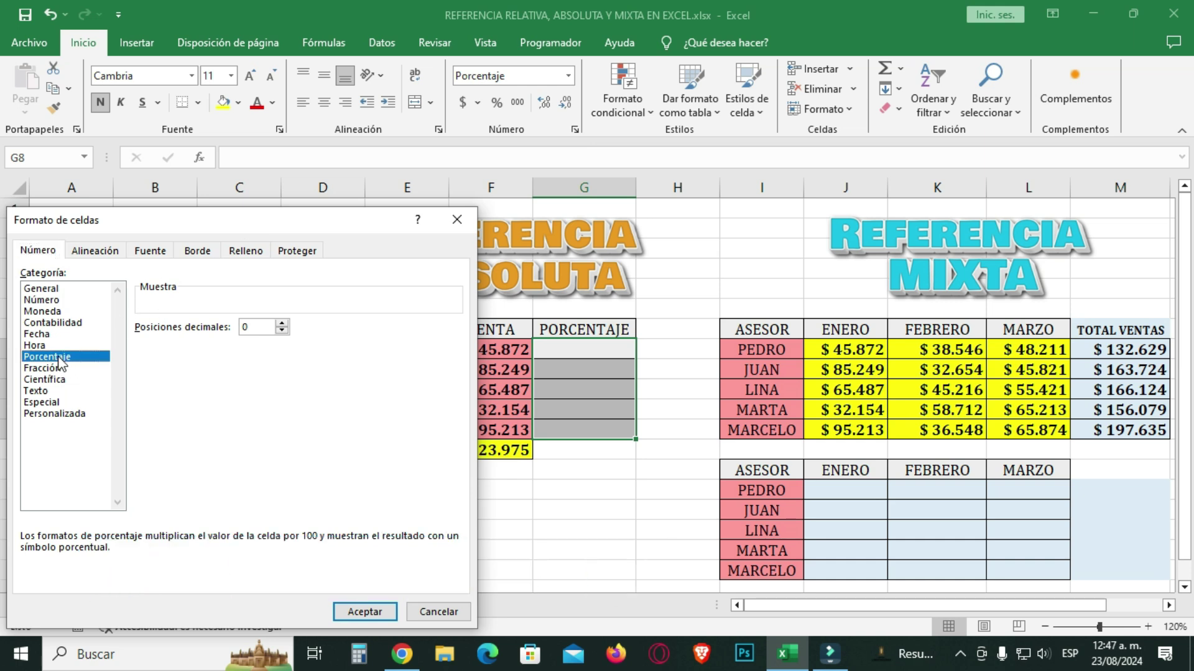
pyautogui.click(366, 613)
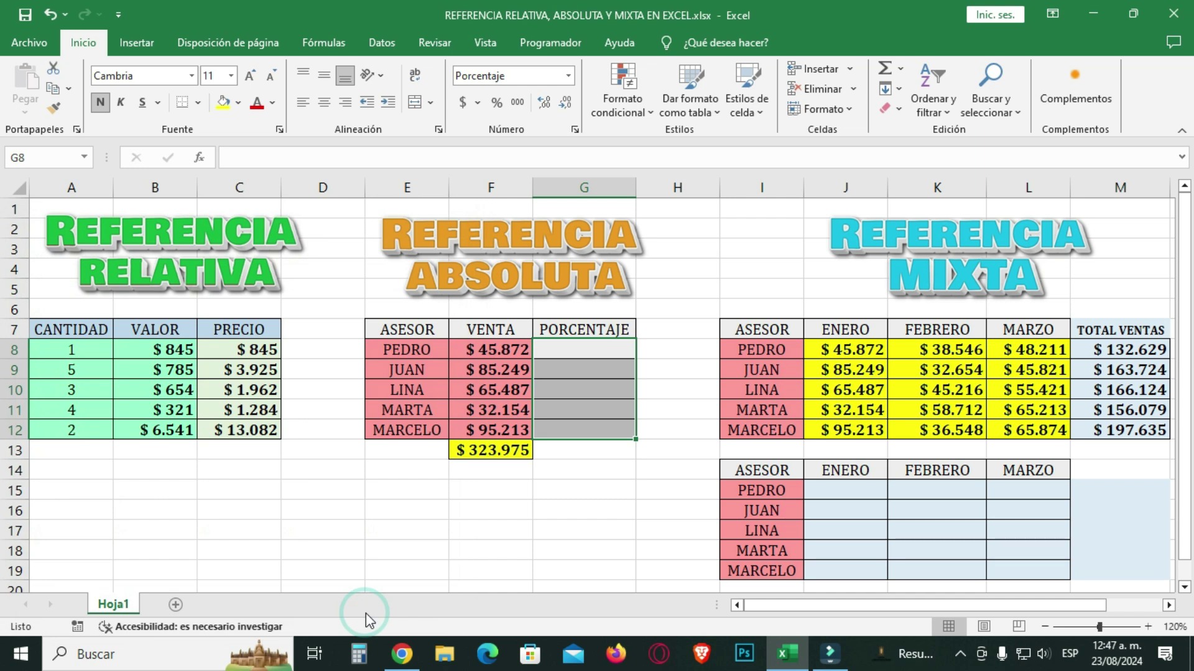
pyautogui.click(599, 352)
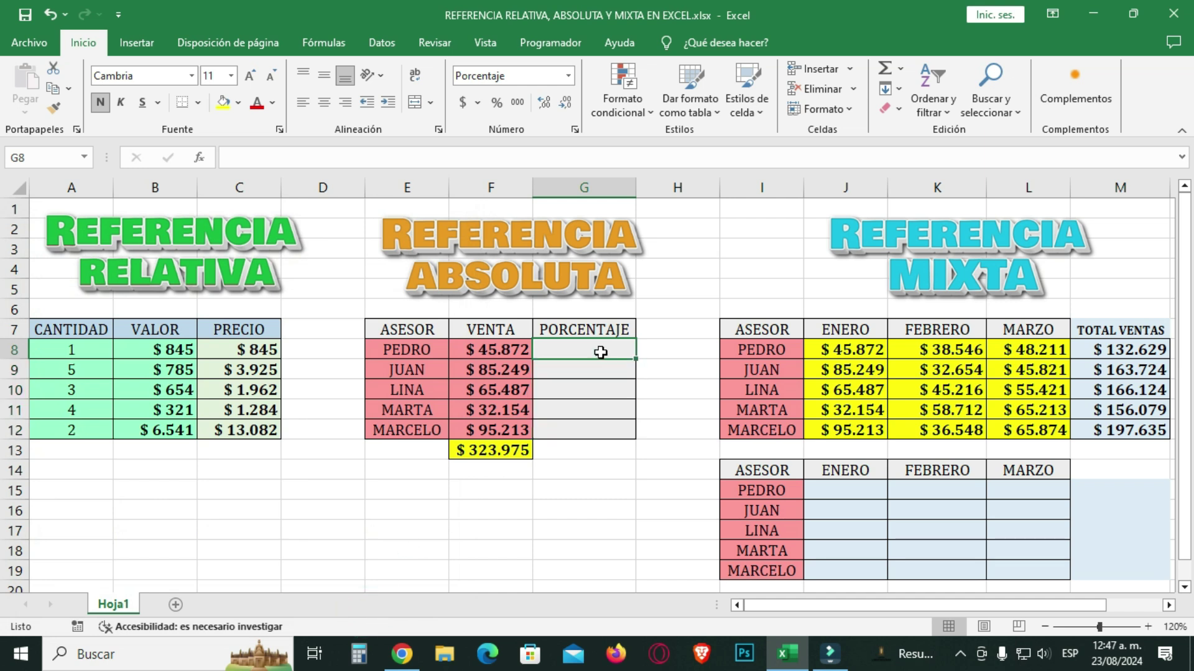
# - Enter =F8/F13 in G8, showing PEDRO's 14% share of total sales
pyautogui.write('=')
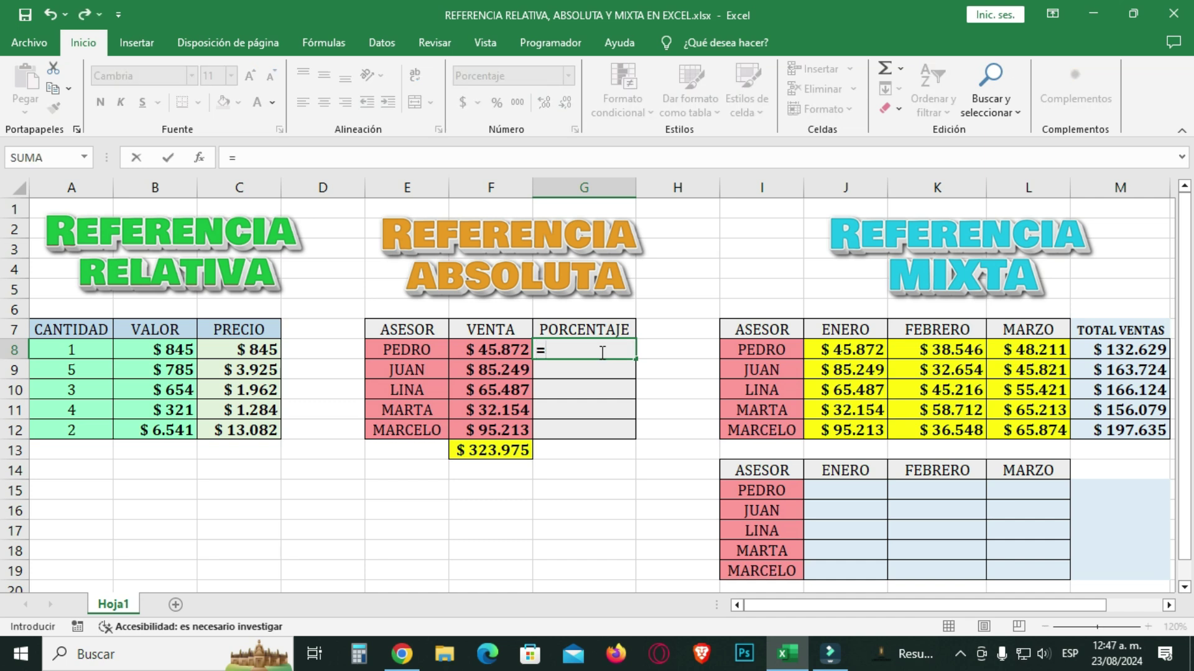
pyautogui.click(502, 351)
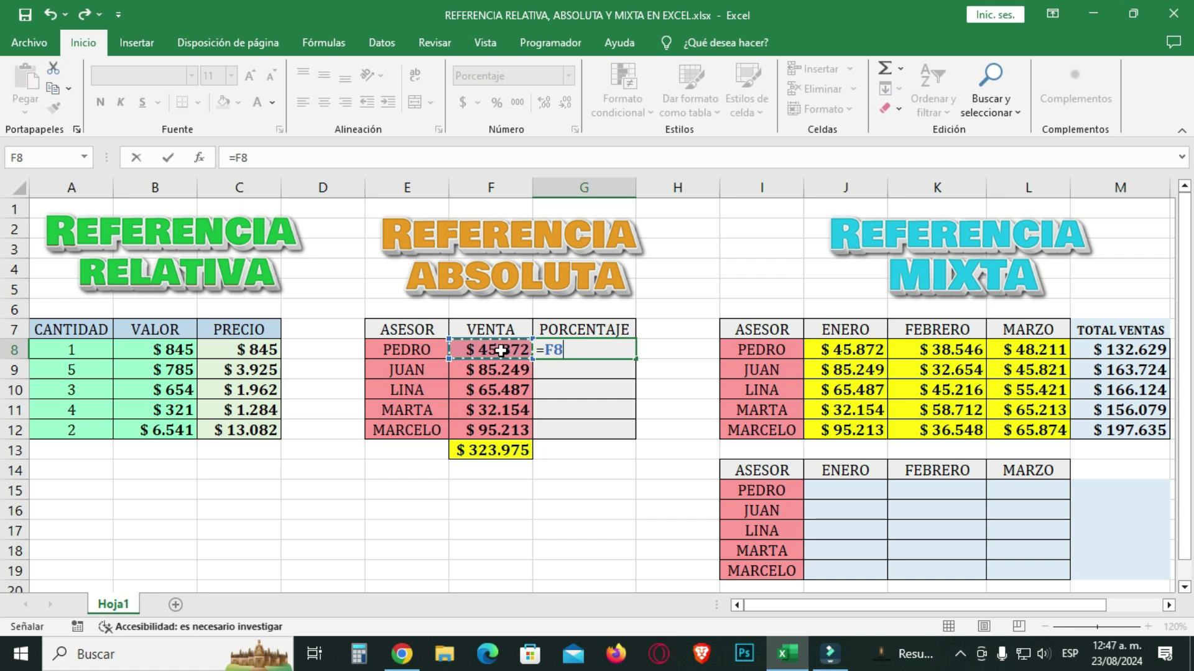
pyautogui.write('/')
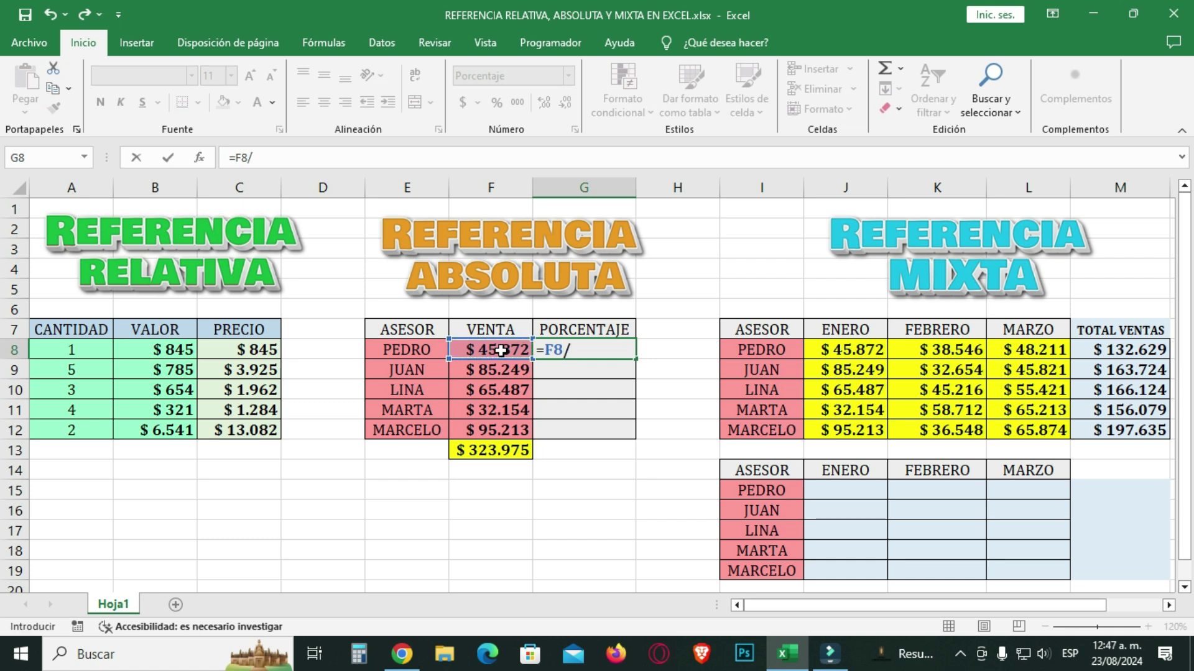
pyautogui.click(502, 453)
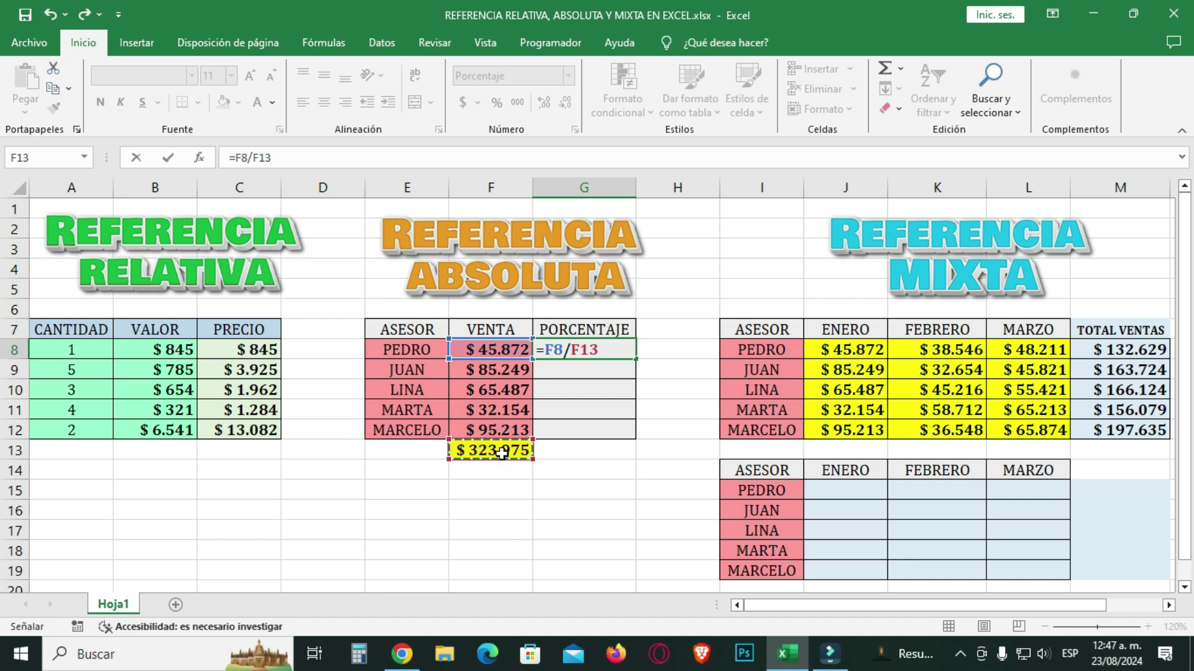
pyautogui.press('Return')
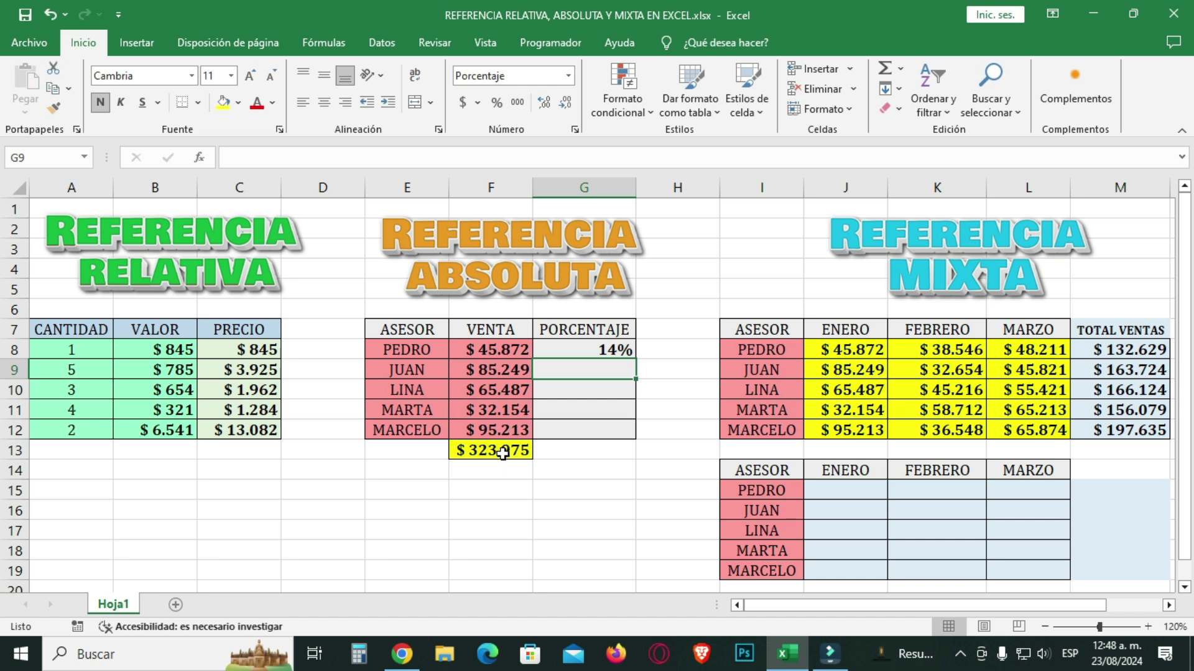
# - Fill G8's formula down to G12 and inspect G9's shifted =F9/F14 formula
pyautogui.click(606, 352)
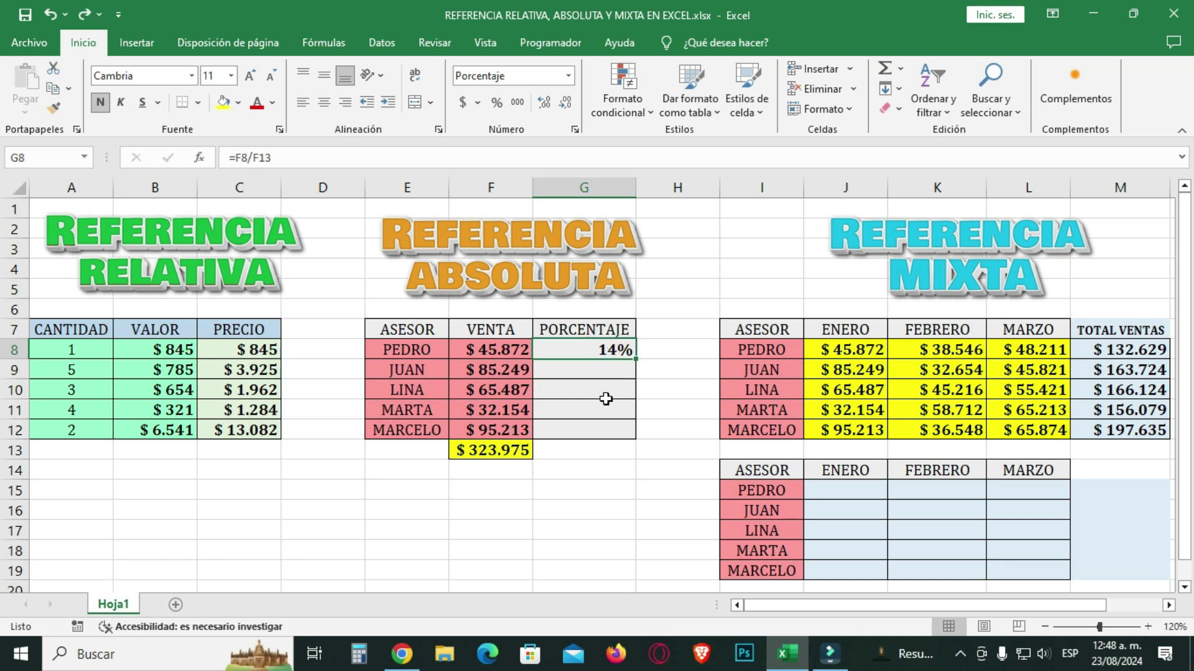
pyautogui.moveTo(633, 361); pyautogui.dragTo(634, 360)
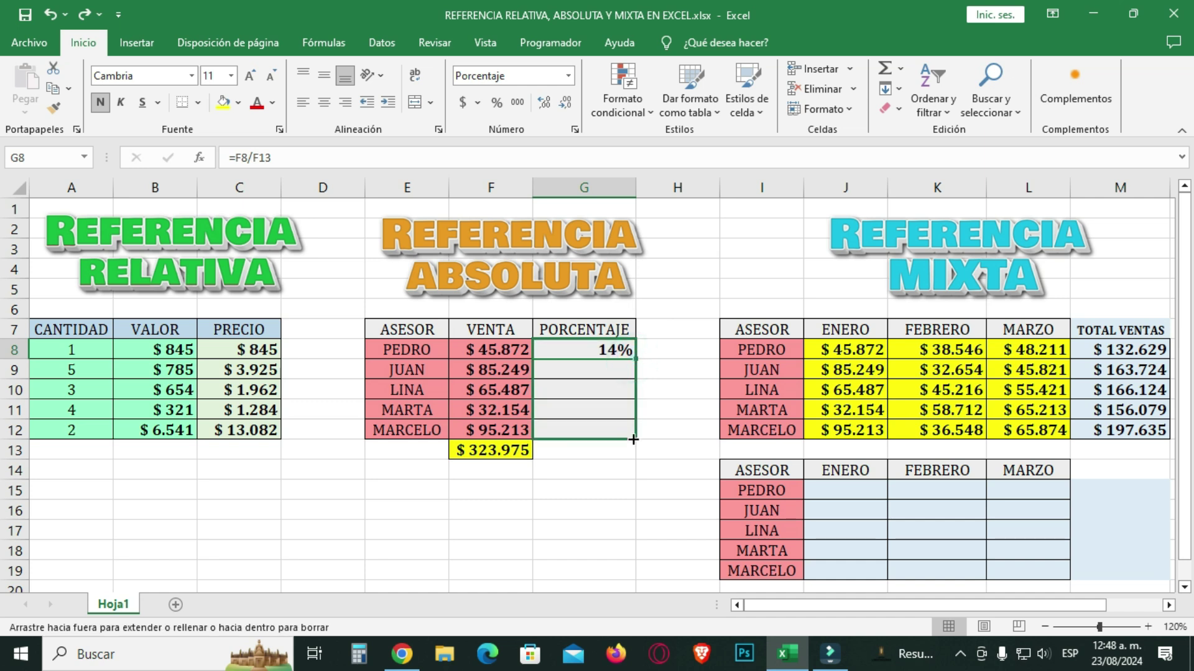
pyautogui.moveTo(635, 360); pyautogui.dragTo(631, 432)
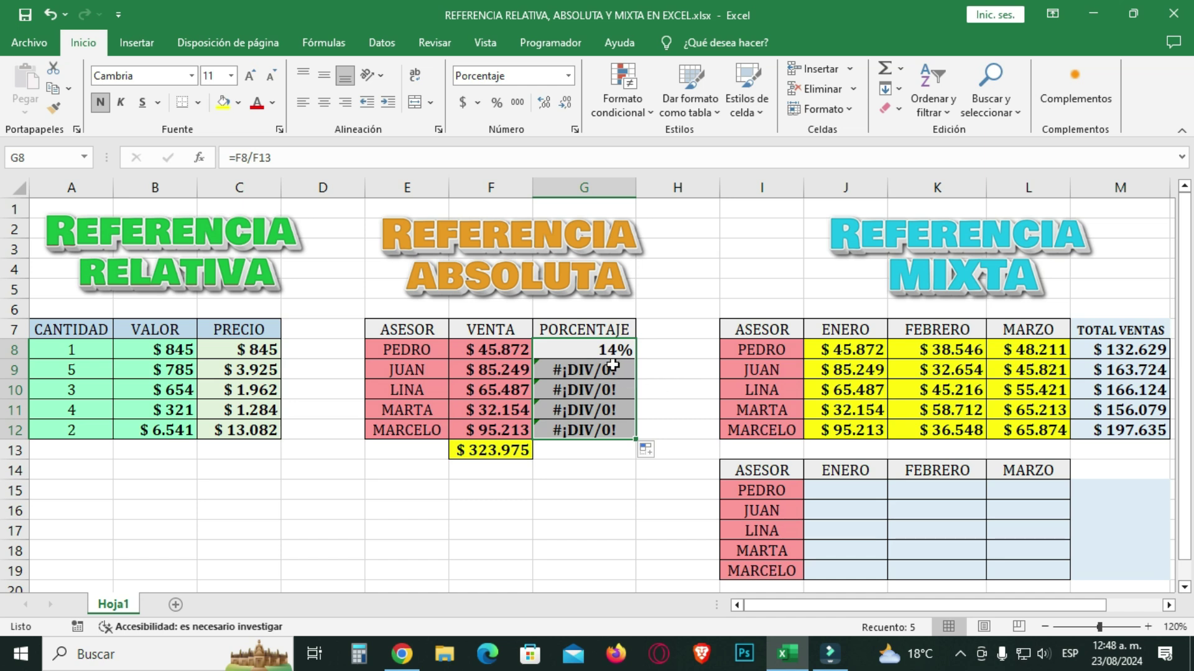
pyautogui.click(611, 366)
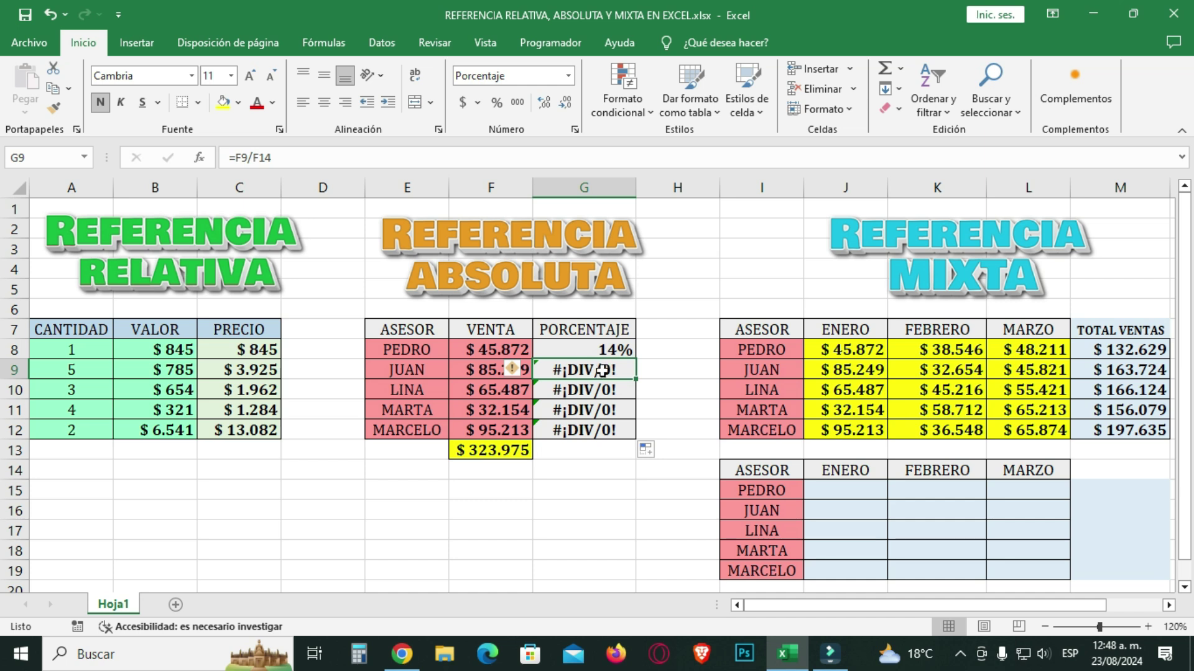
pyautogui.doubleClick(601, 371)
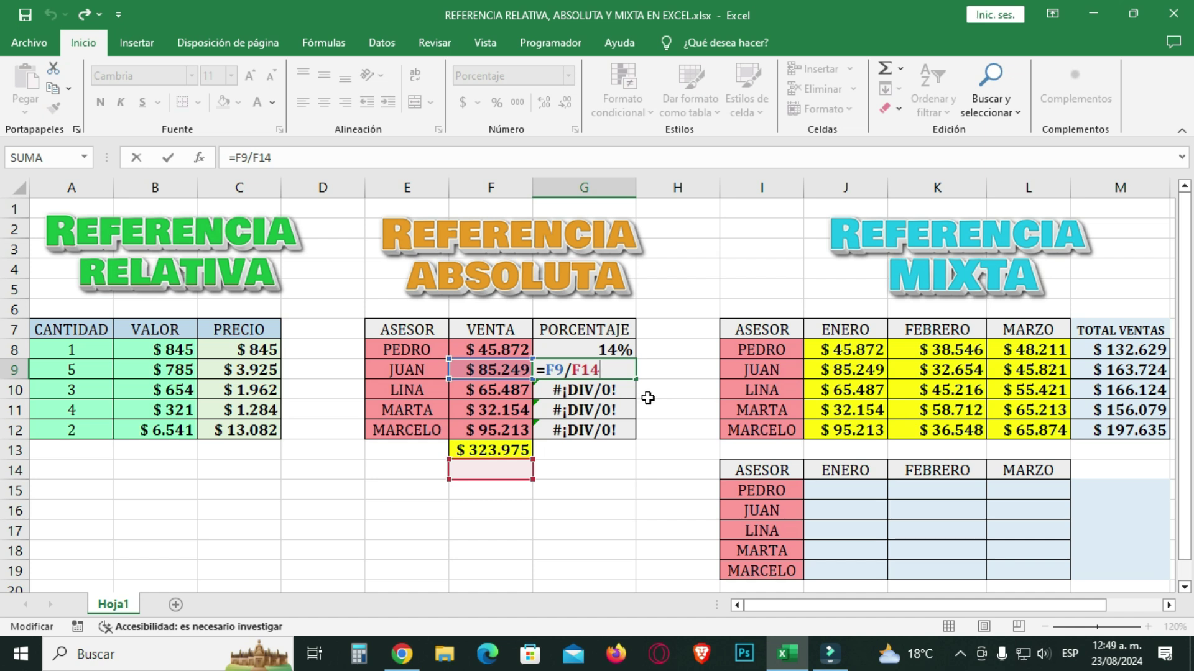
pyautogui.click(602, 349)
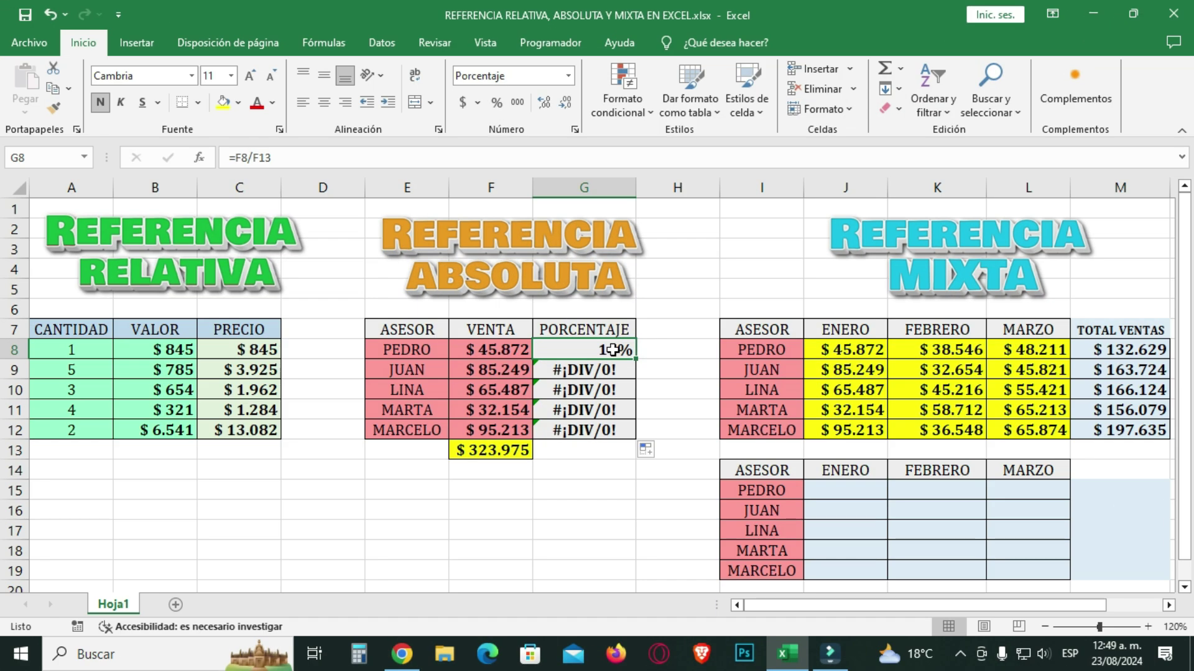
# - Change G8 to =F8/$F$13 and fill to G12, giving 14%, 26%, 20%, 10%, 29%
pyautogui.doubleClick(612, 349)
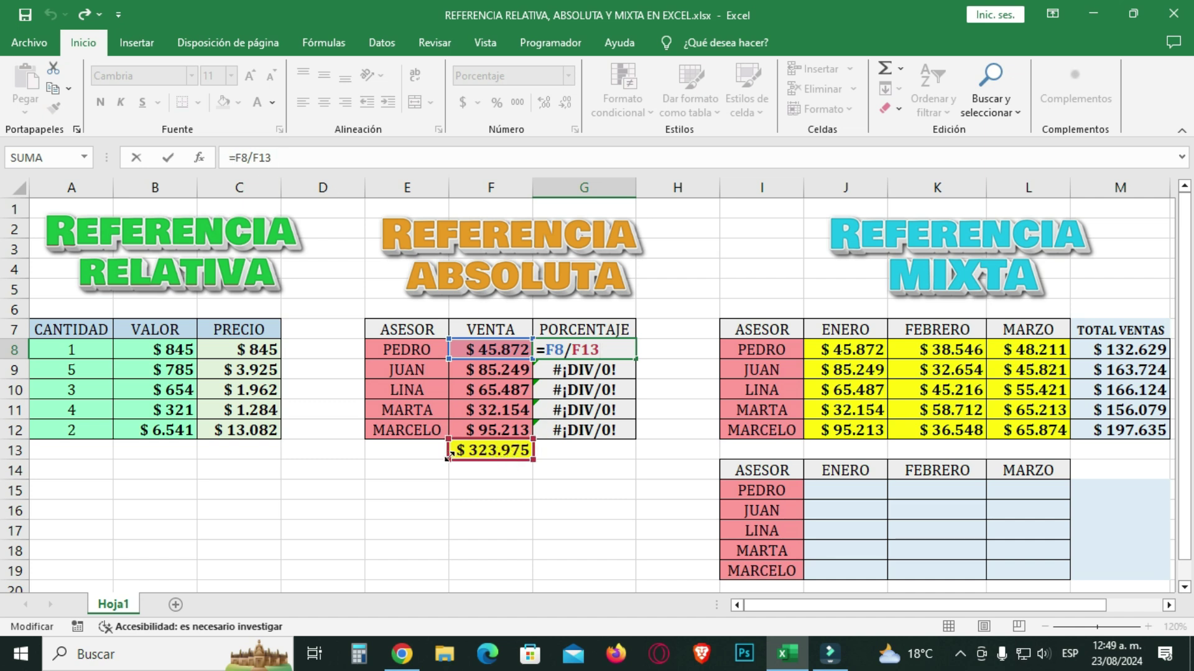
pyautogui.moveTo(612, 349); pyautogui.dragTo(573, 349)
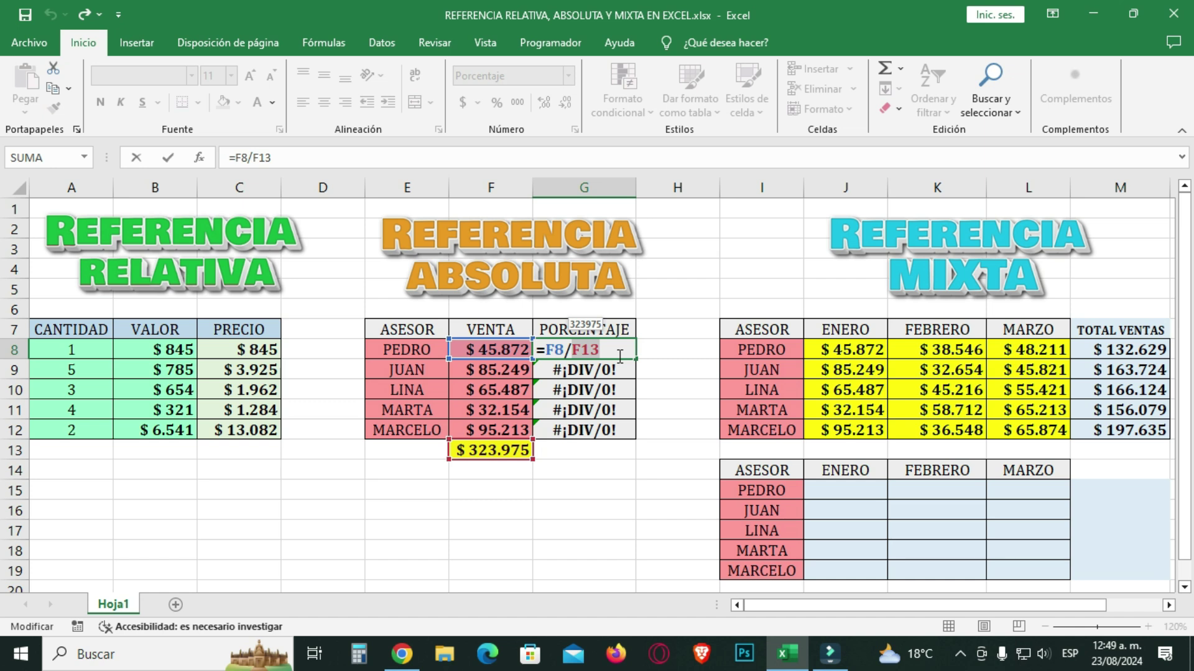
pyautogui.press('F4')
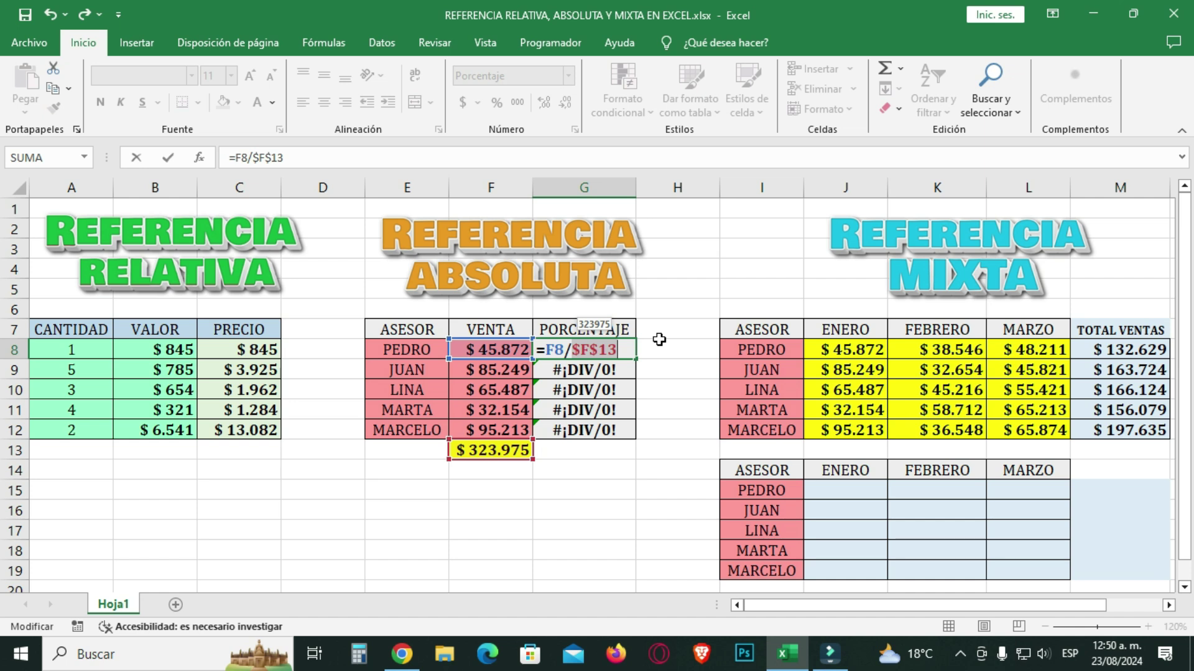
pyautogui.press('Return')
pyautogui.click(597, 349)
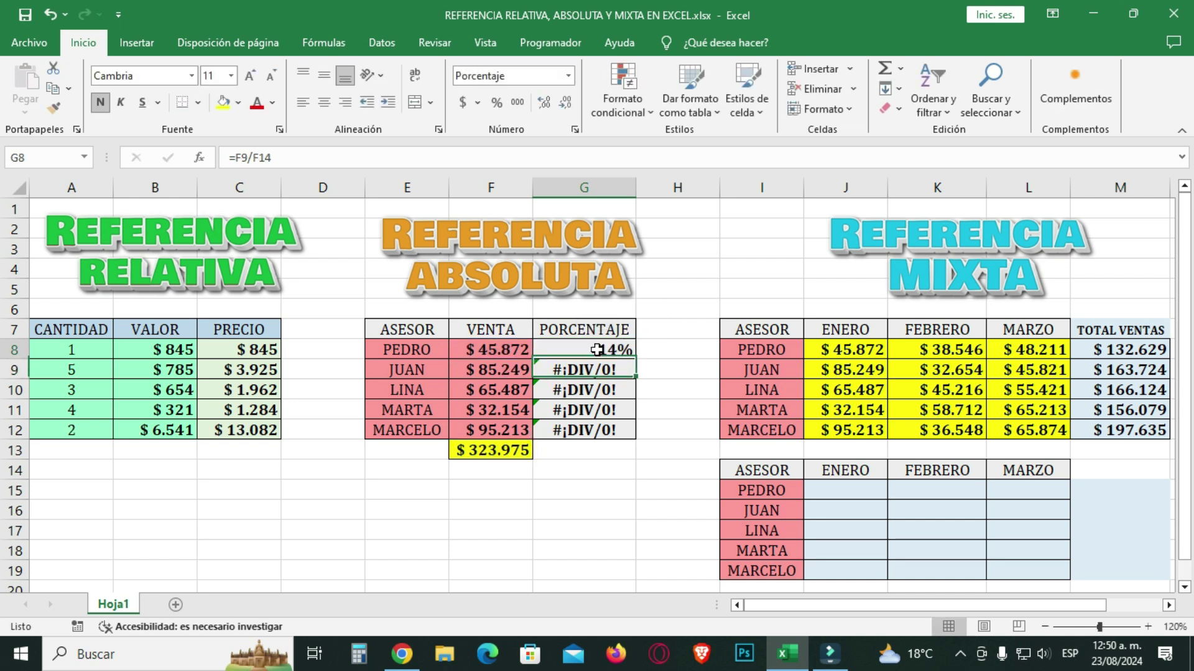
pyautogui.moveTo(635, 360); pyautogui.dragTo(630, 438)
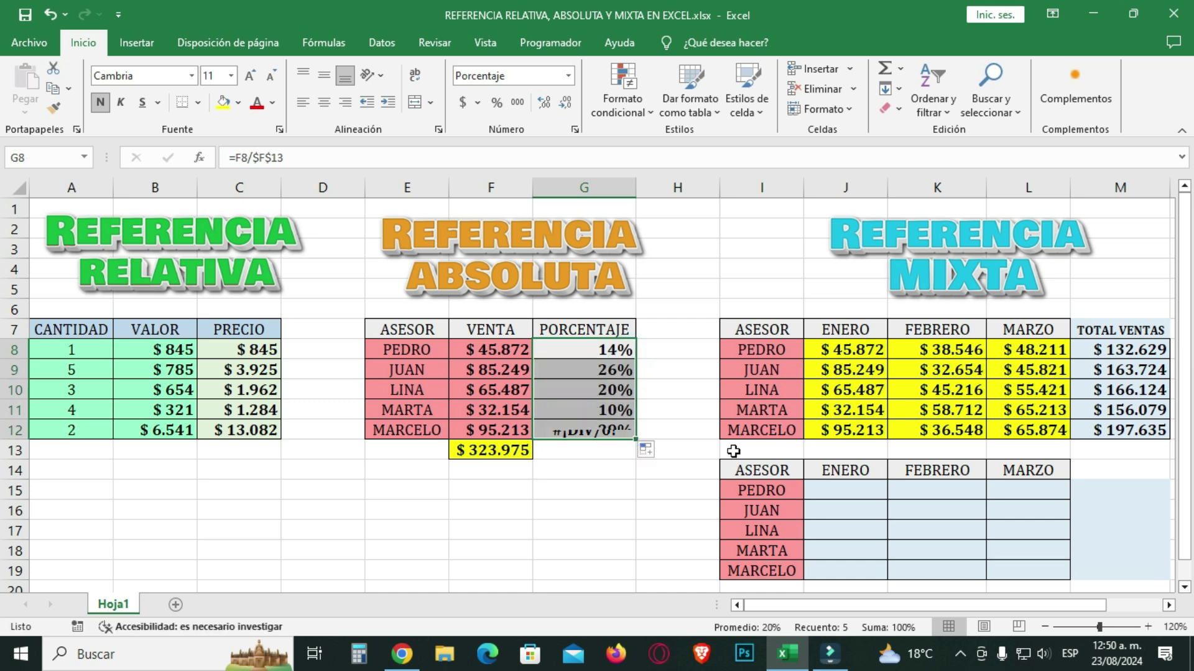
pyautogui.moveTo(636, 325); pyautogui.dragTo(696, 290)
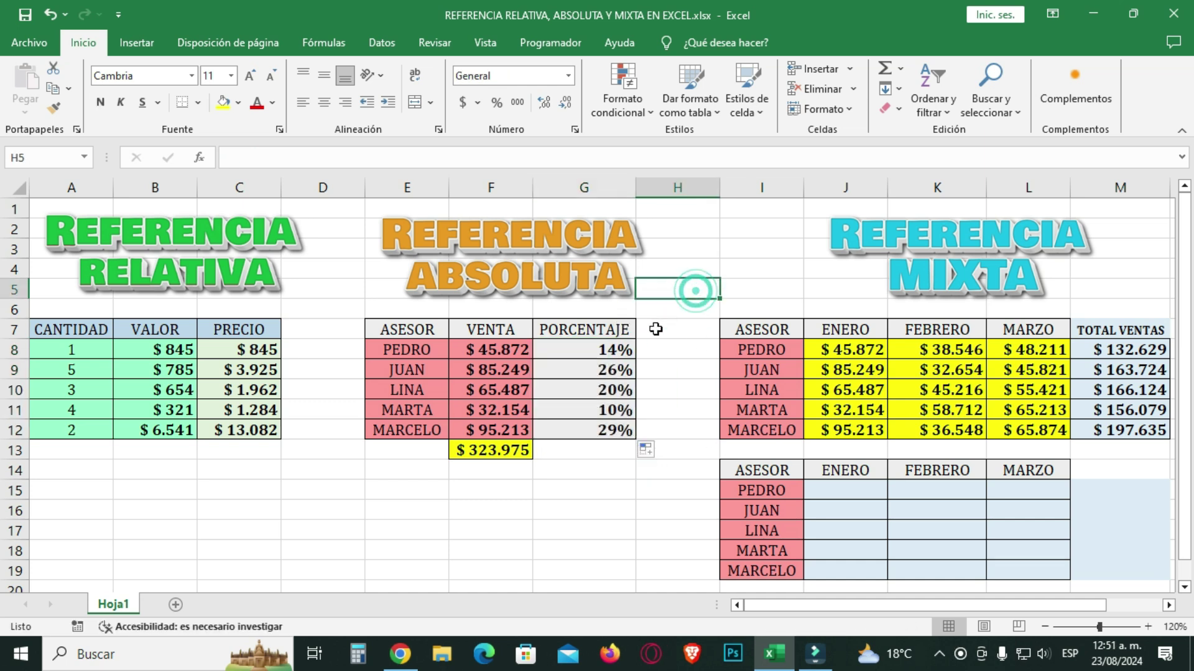
# - Put =SUMA(G8:G12) in G13 so the percentages total 100%
pyautogui.click(602, 451)
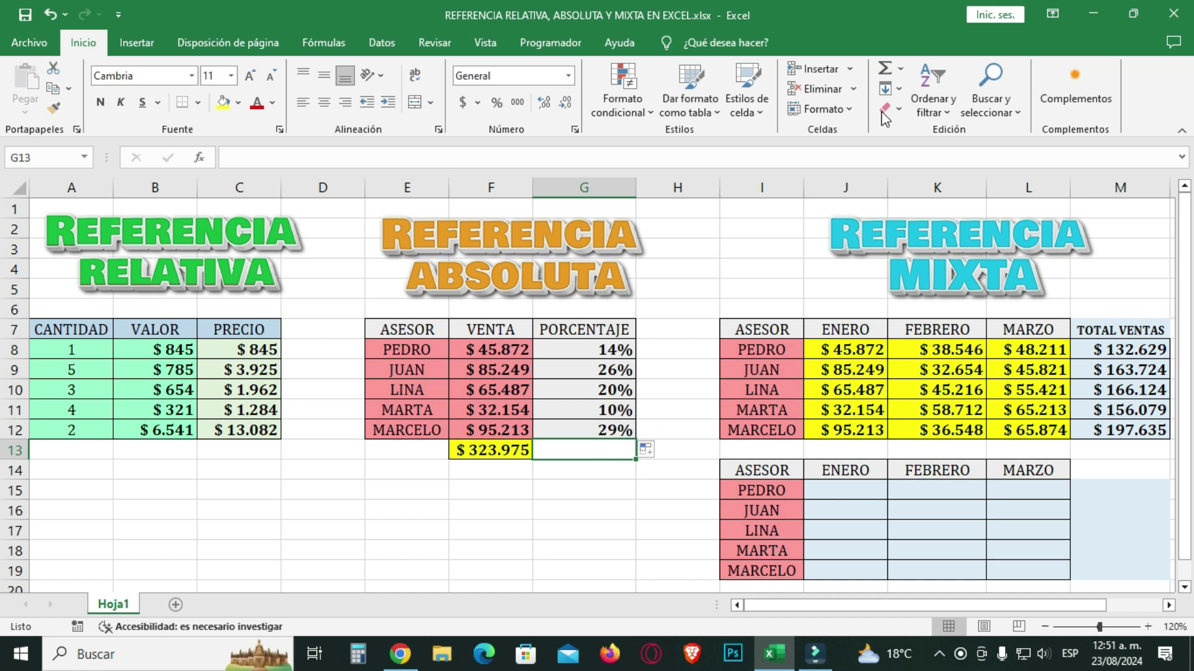
pyautogui.click(886, 71)
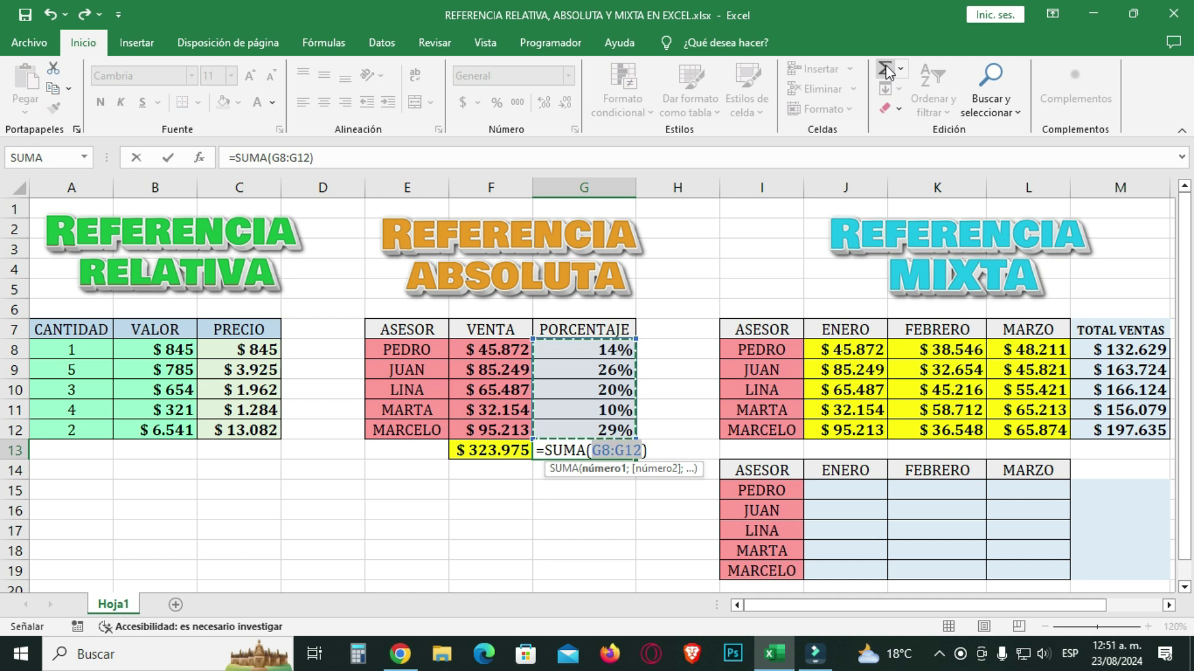
pyautogui.press('Return')
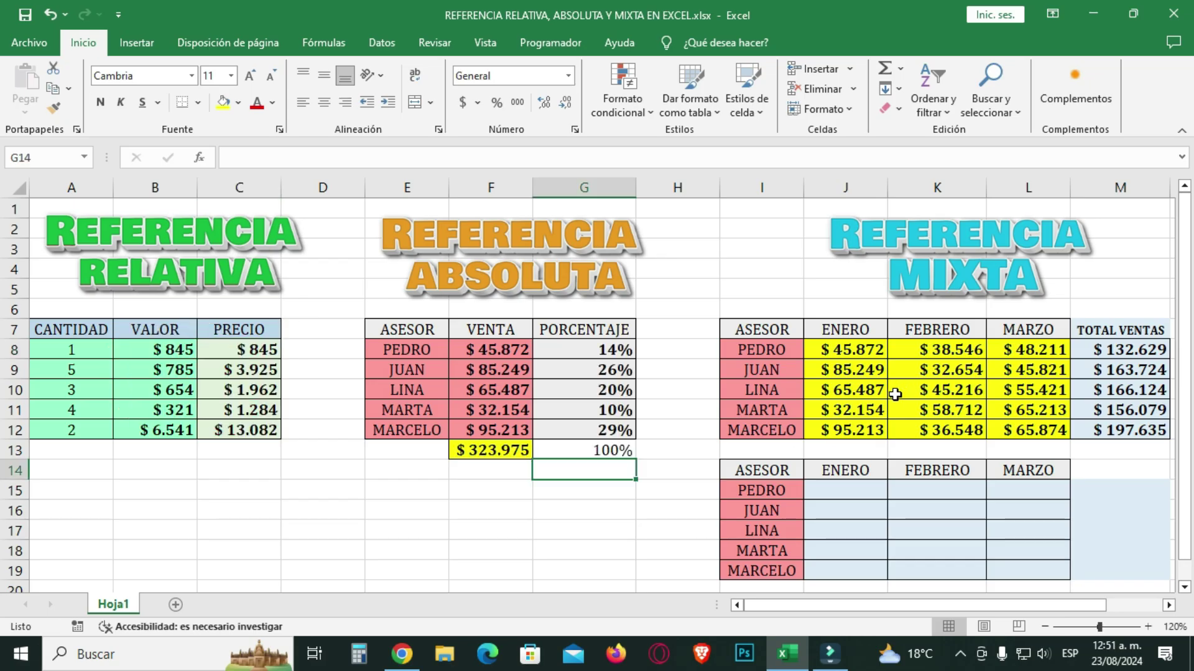
pyautogui.click(774, 349)
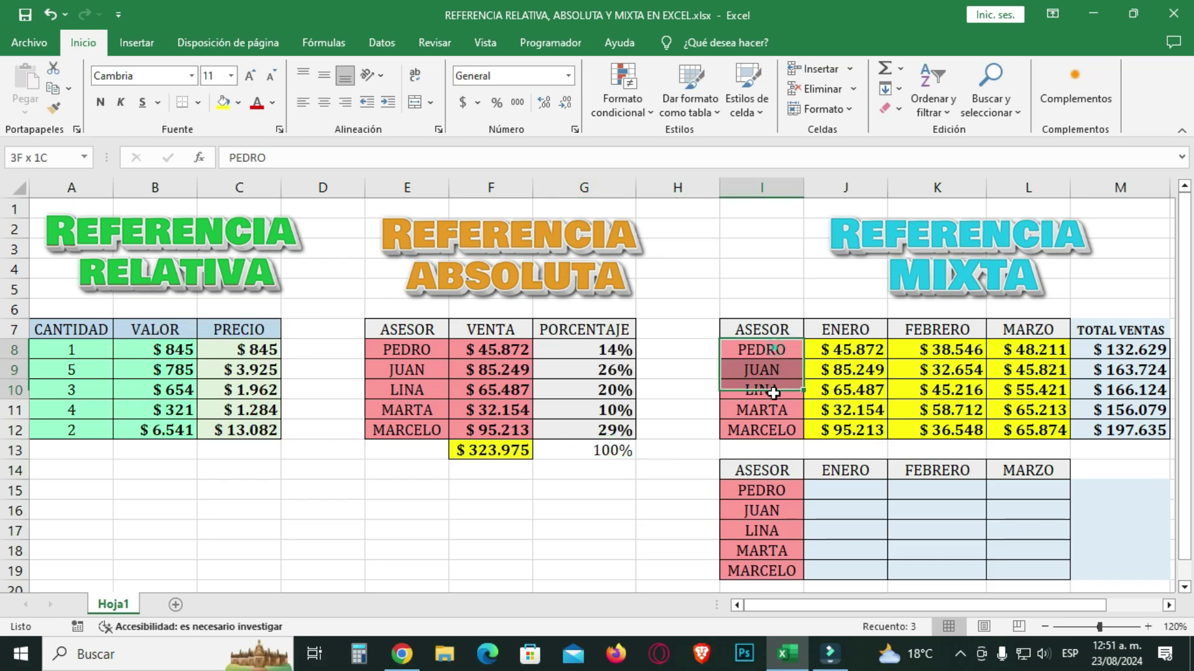
pyautogui.moveTo(775, 349); pyautogui.dragTo(771, 329)
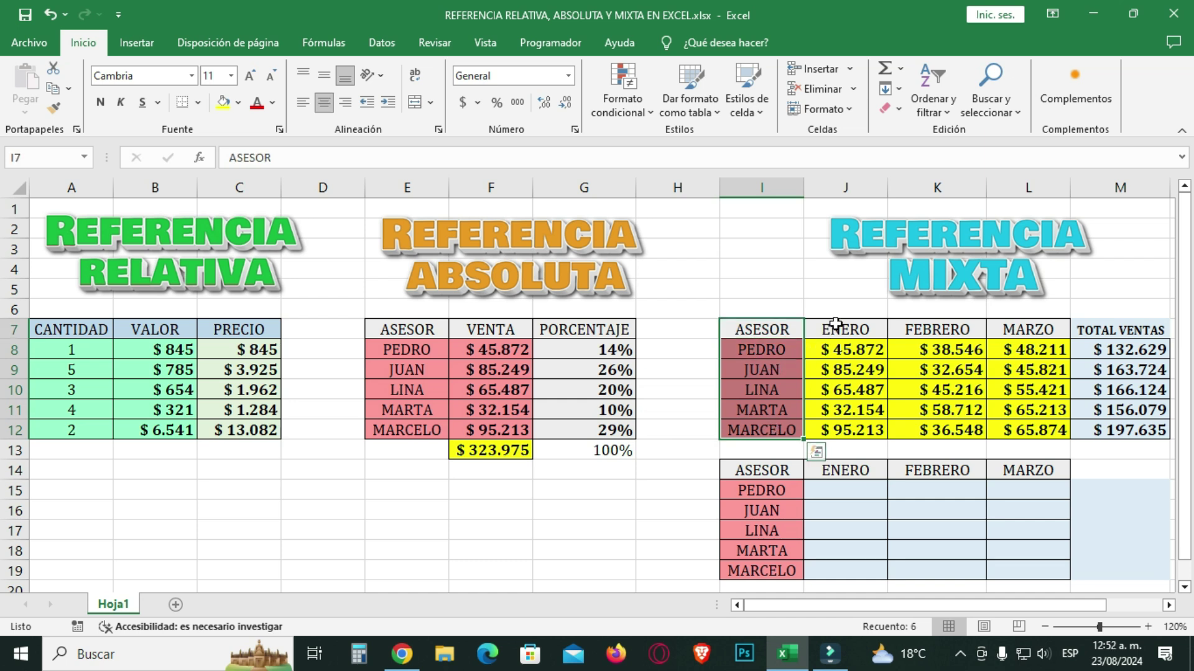
pyautogui.click(838, 330)
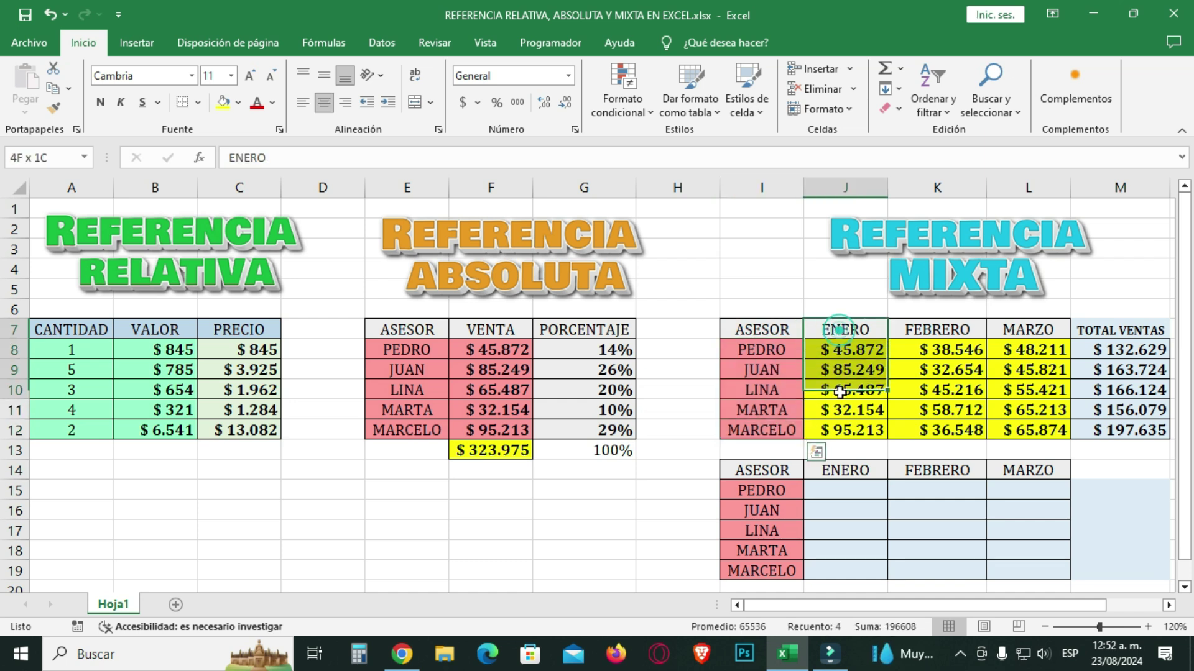
pyautogui.moveTo(839, 330); pyautogui.dragTo(850, 429)
pyautogui.click(937, 337)
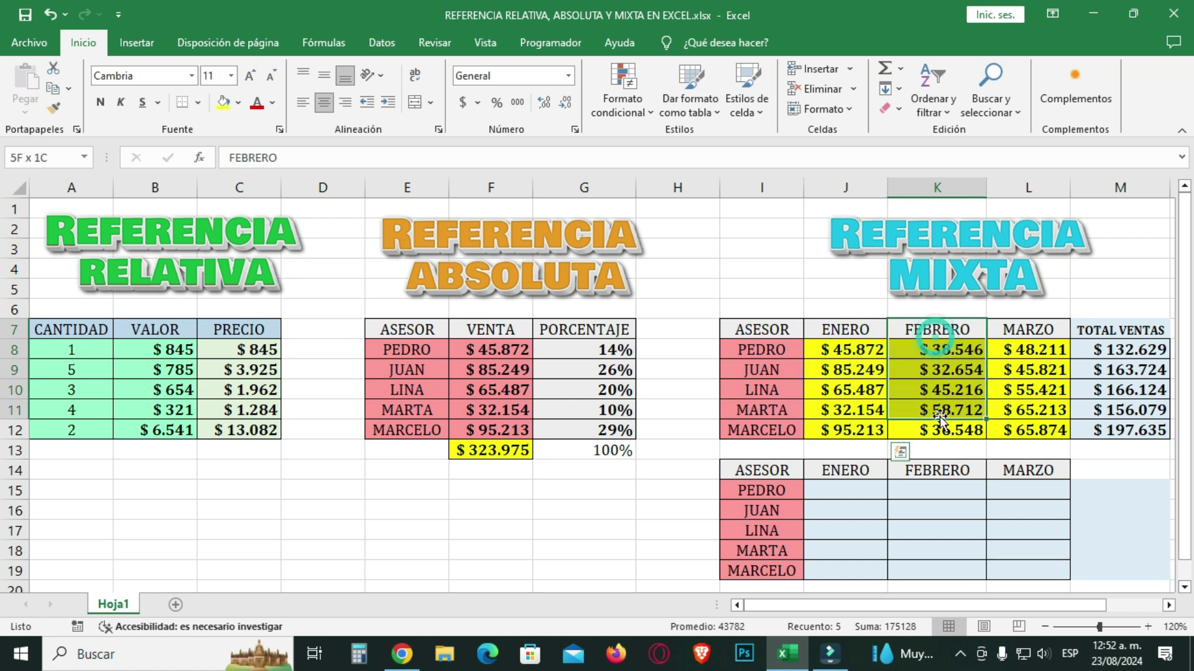
pyautogui.moveTo(937, 343); pyautogui.dragTo(965, 400)
pyautogui.moveTo(1038, 321); pyautogui.dragTo(1032, 431)
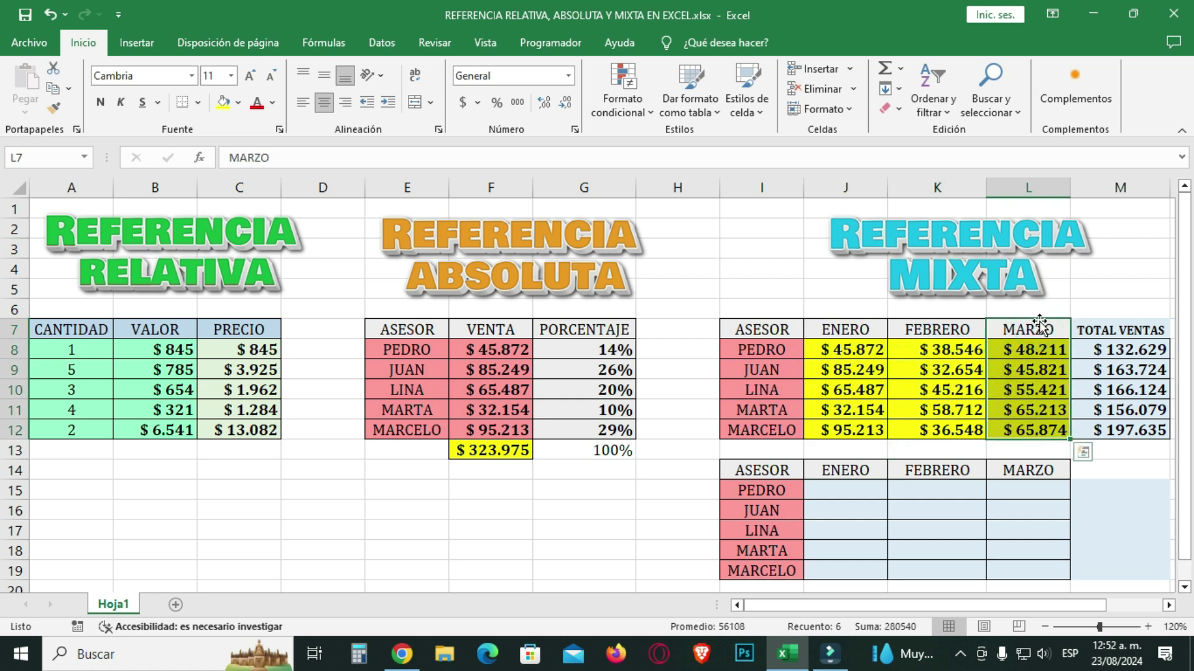
pyautogui.click(1101, 329)
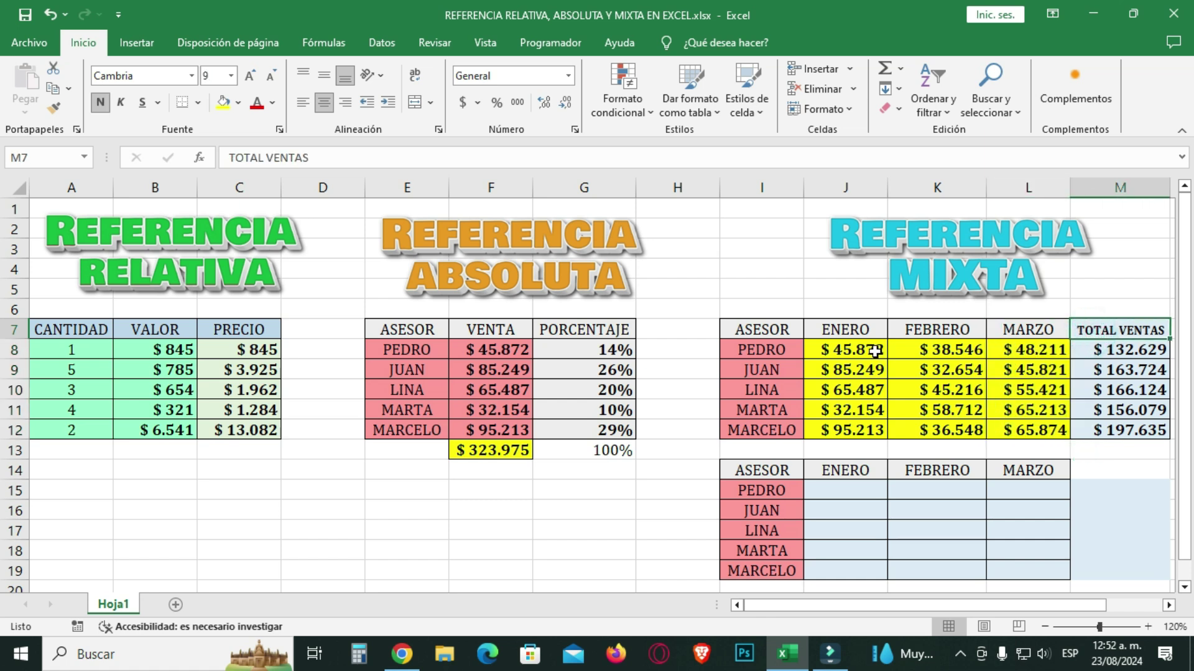
pyautogui.moveTo(858, 349); pyautogui.dragTo(1029, 349)
pyautogui.click(1128, 347)
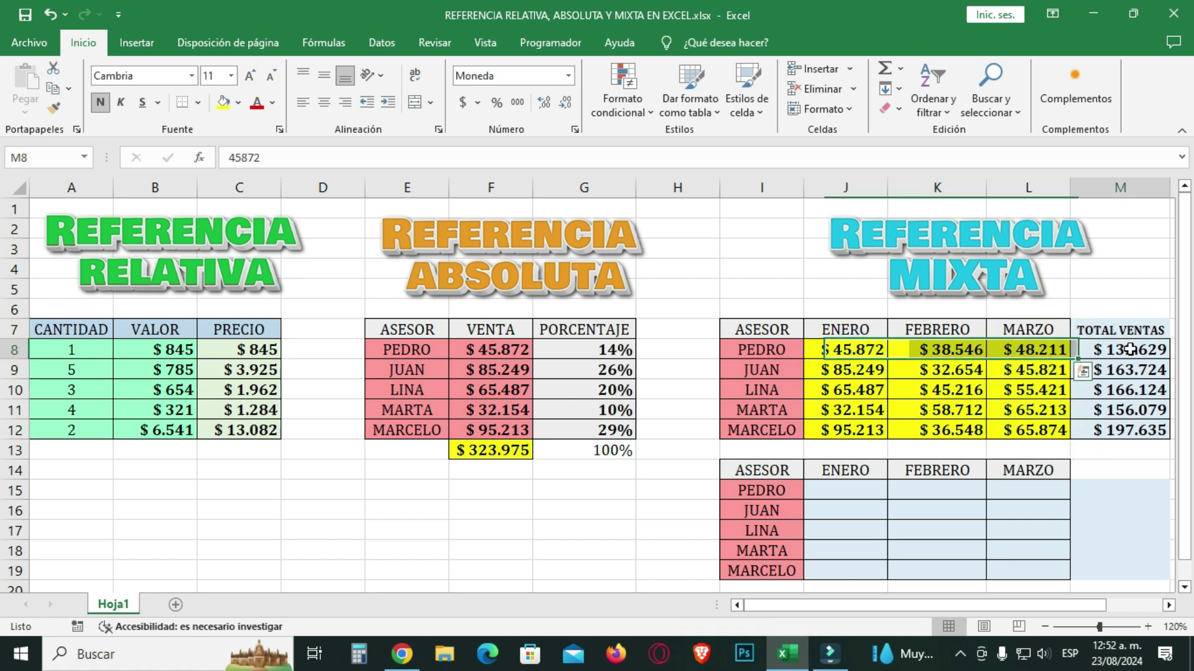
pyautogui.moveTo(836, 370); pyautogui.dragTo(997, 389)
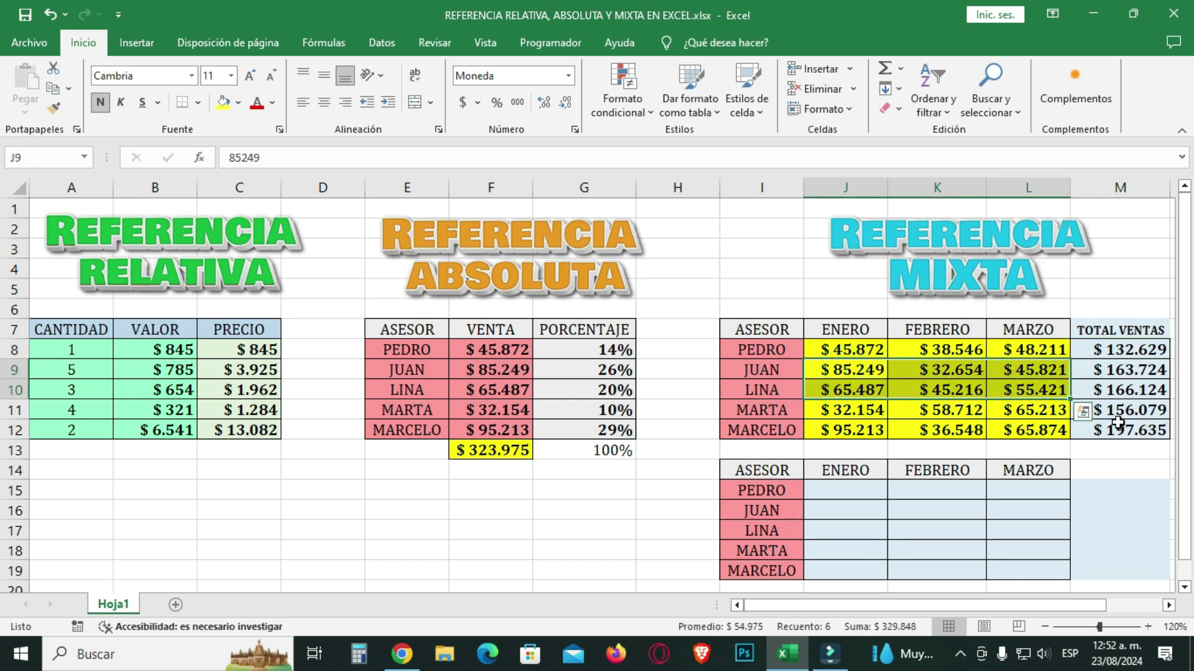
pyautogui.moveTo(1118, 358); pyautogui.dragTo(1123, 427)
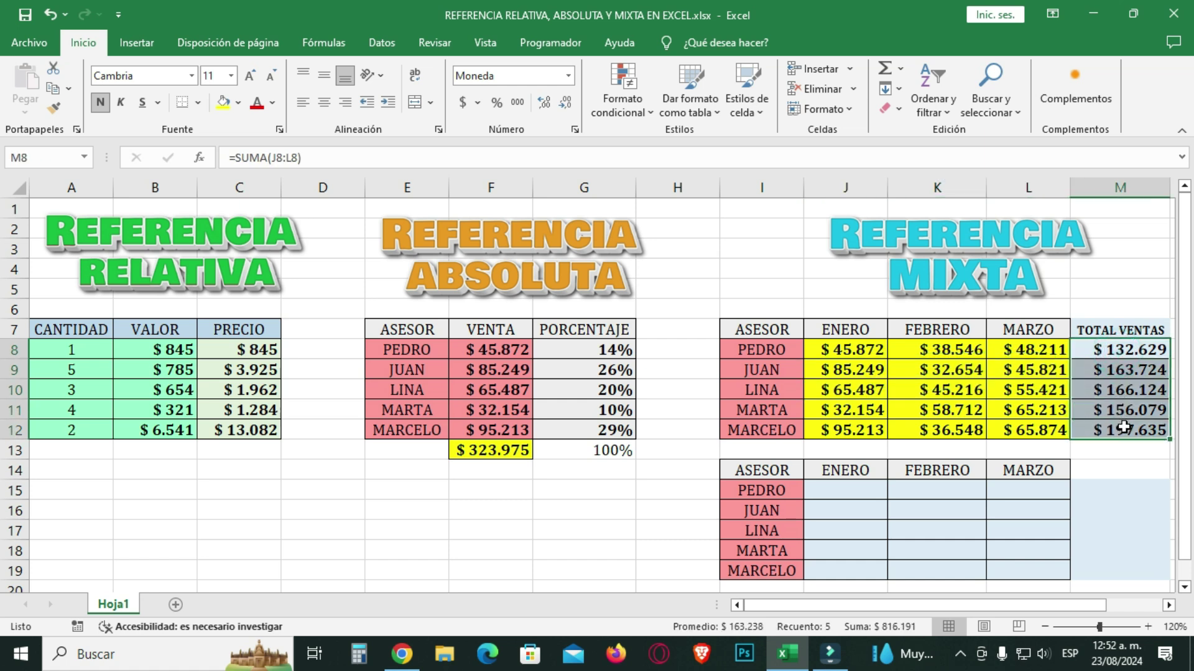
pyautogui.moveTo(770, 476); pyautogui.dragTo(787, 573)
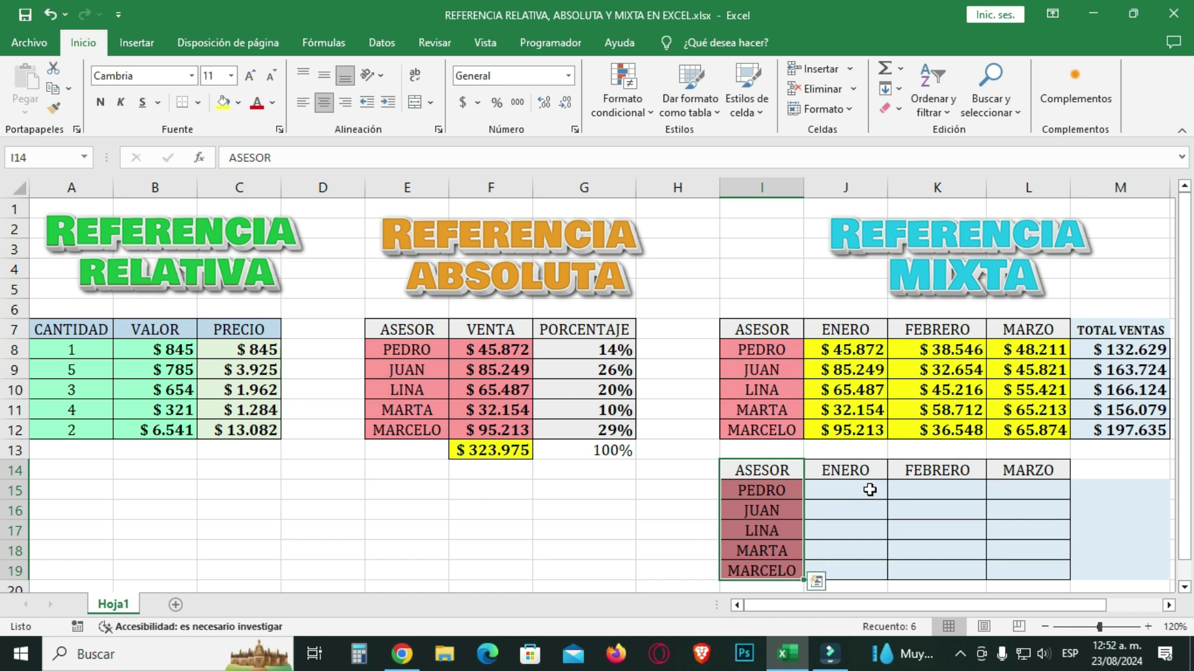
# - Enter =J8/M8 in J15 (35%) and fill it across to L15
pyautogui.click(849, 491)
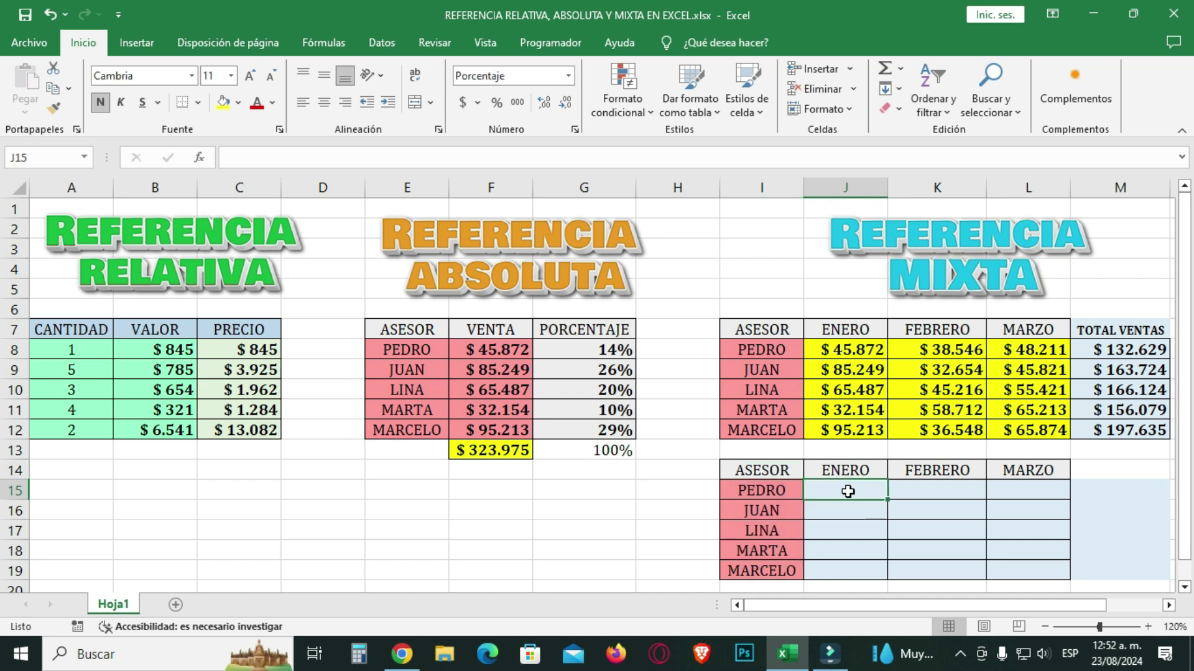
pyautogui.click(760, 489)
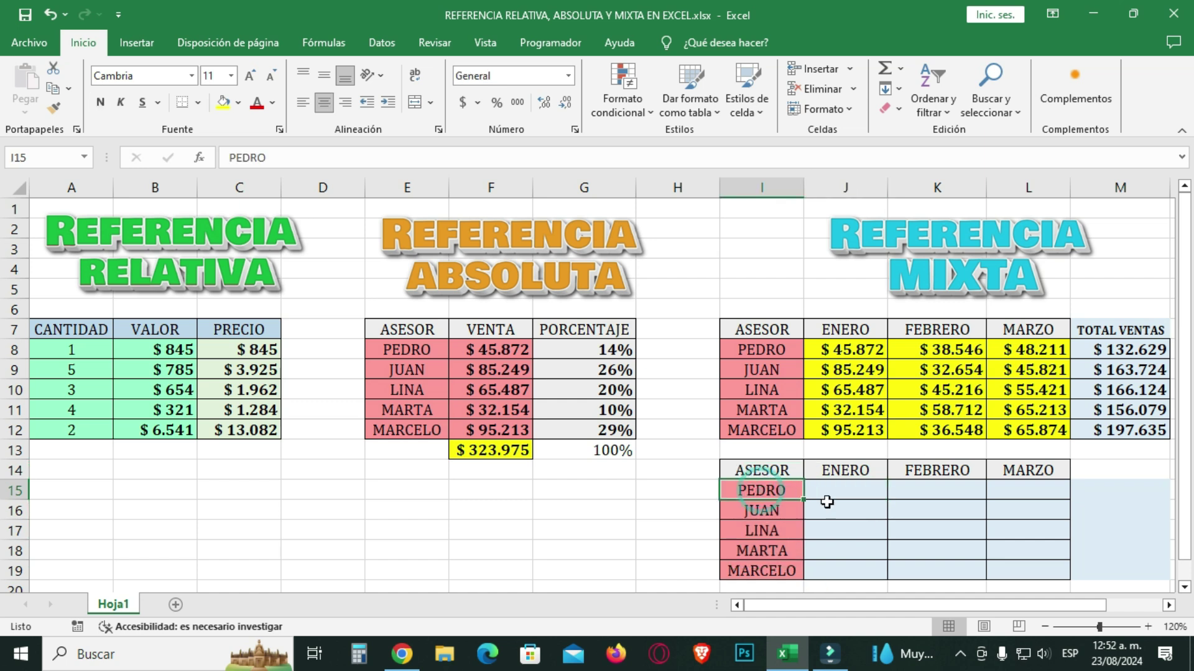
pyautogui.click(849, 494)
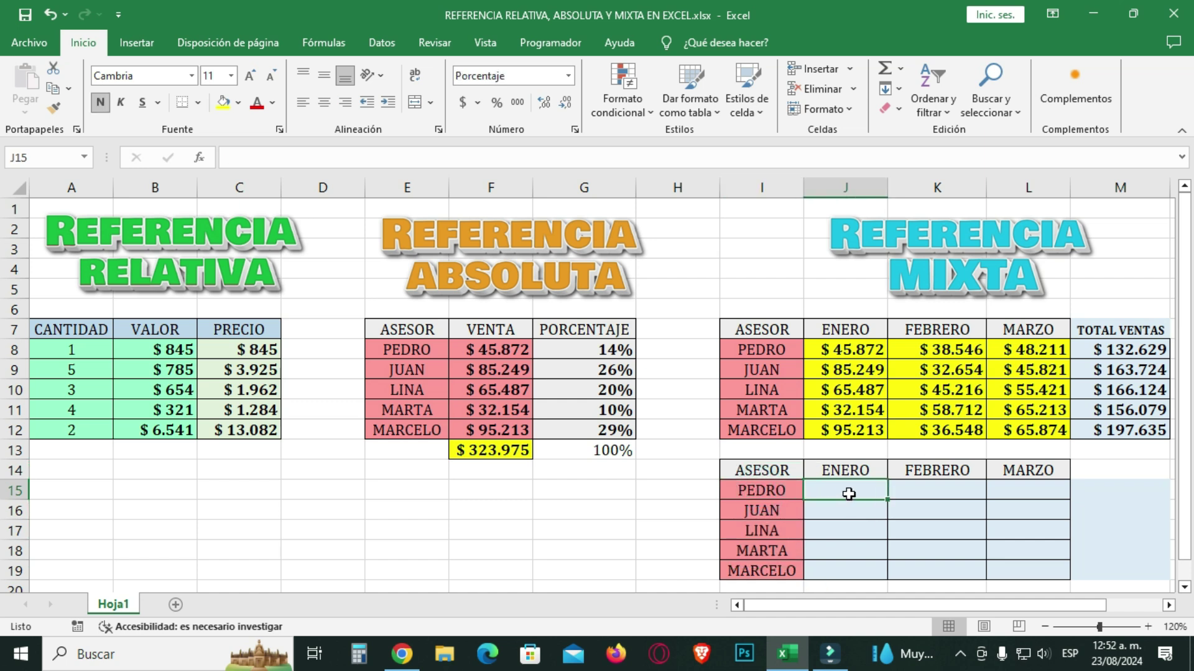
pyautogui.write('=')
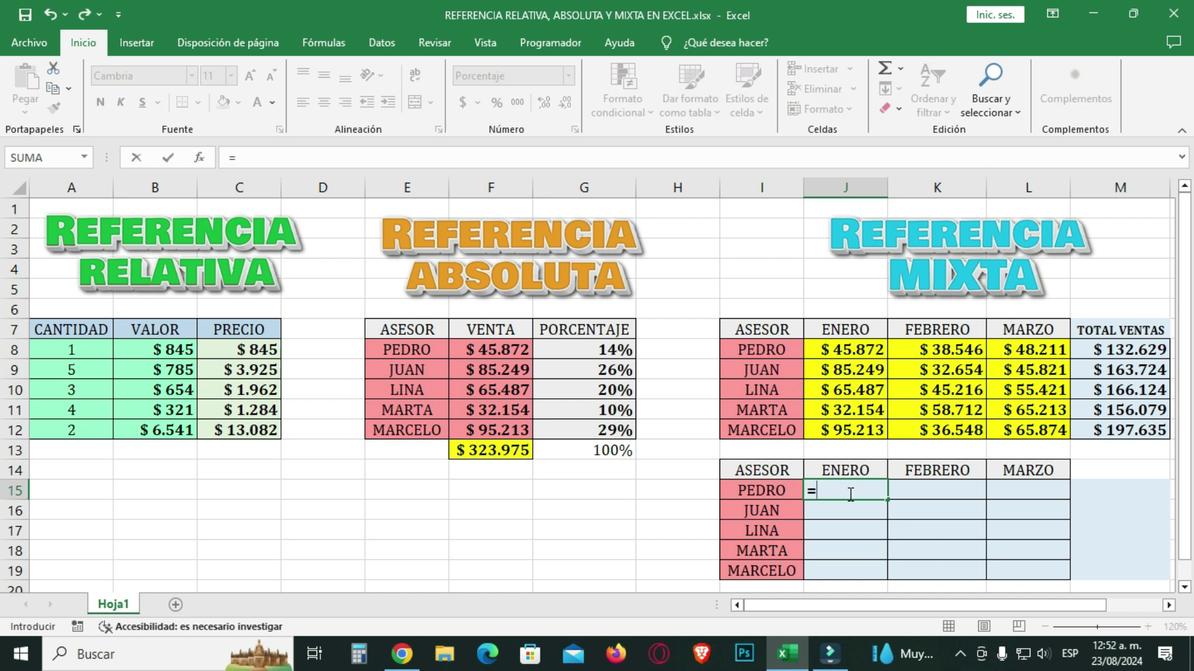
pyautogui.click(846, 351)
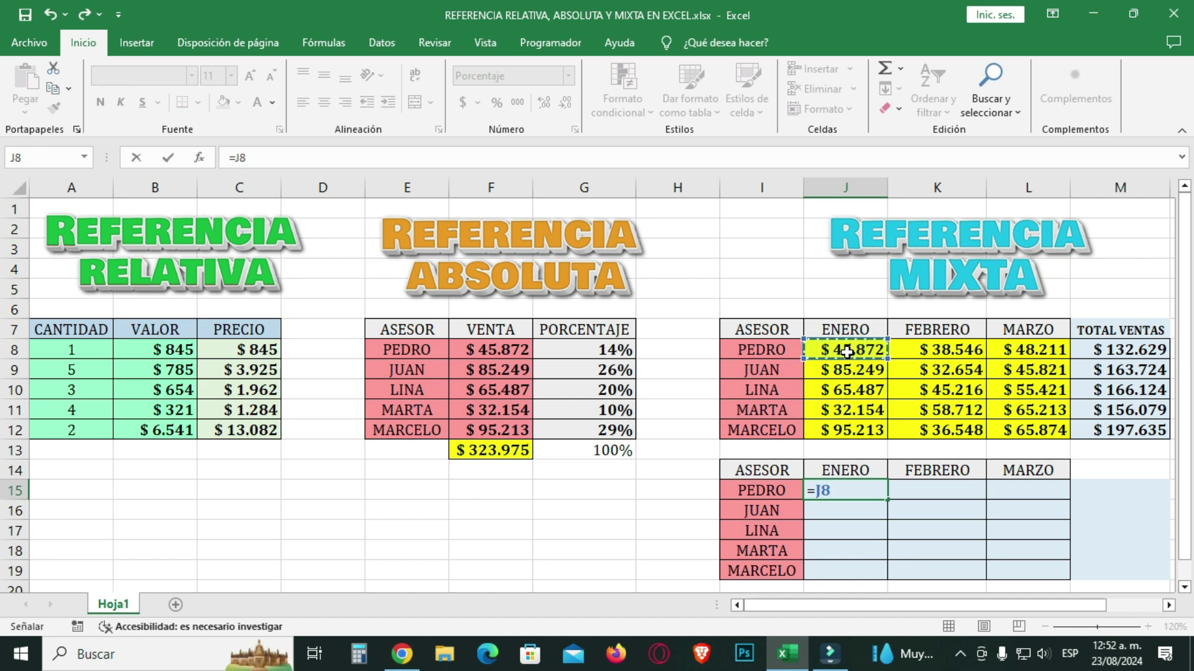
pyautogui.write('/')
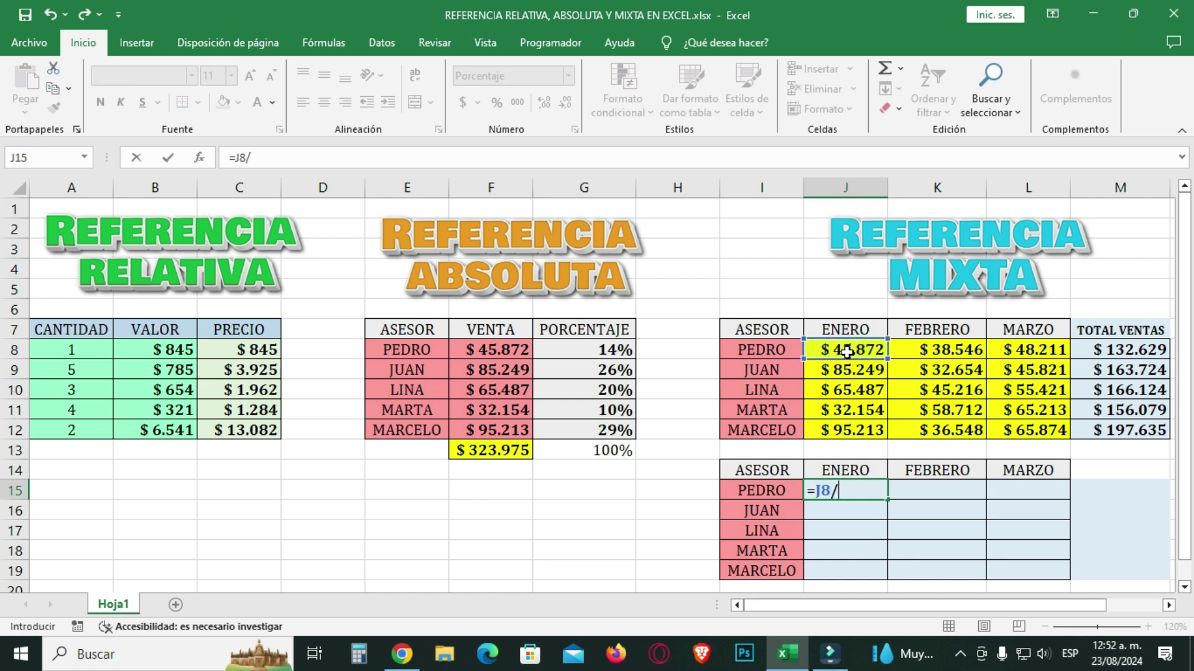
pyautogui.click(1132, 352)
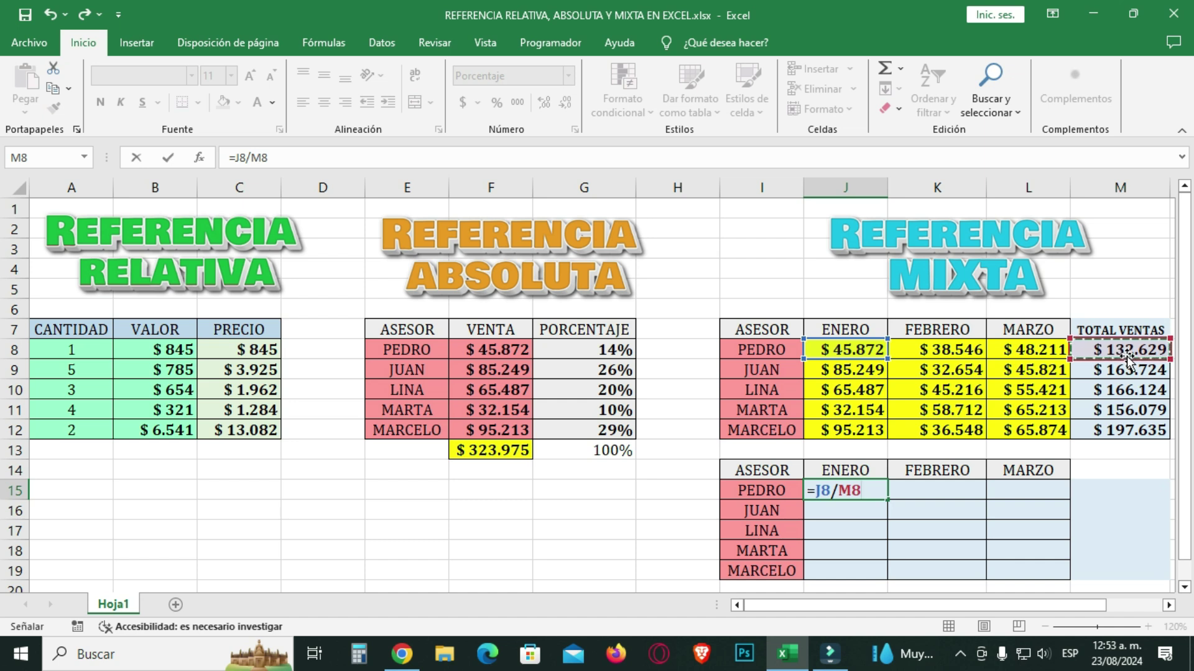
pyautogui.press('Return')
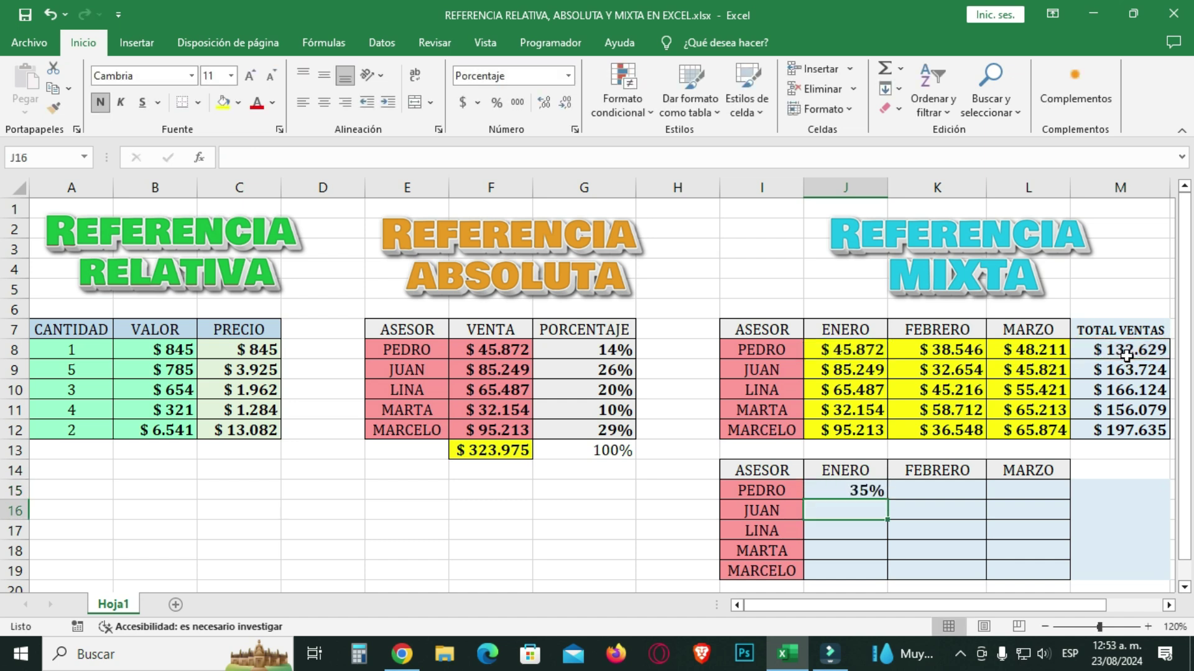
pyautogui.click(871, 494)
pyautogui.moveTo(889, 497); pyautogui.dragTo(1045, 493)
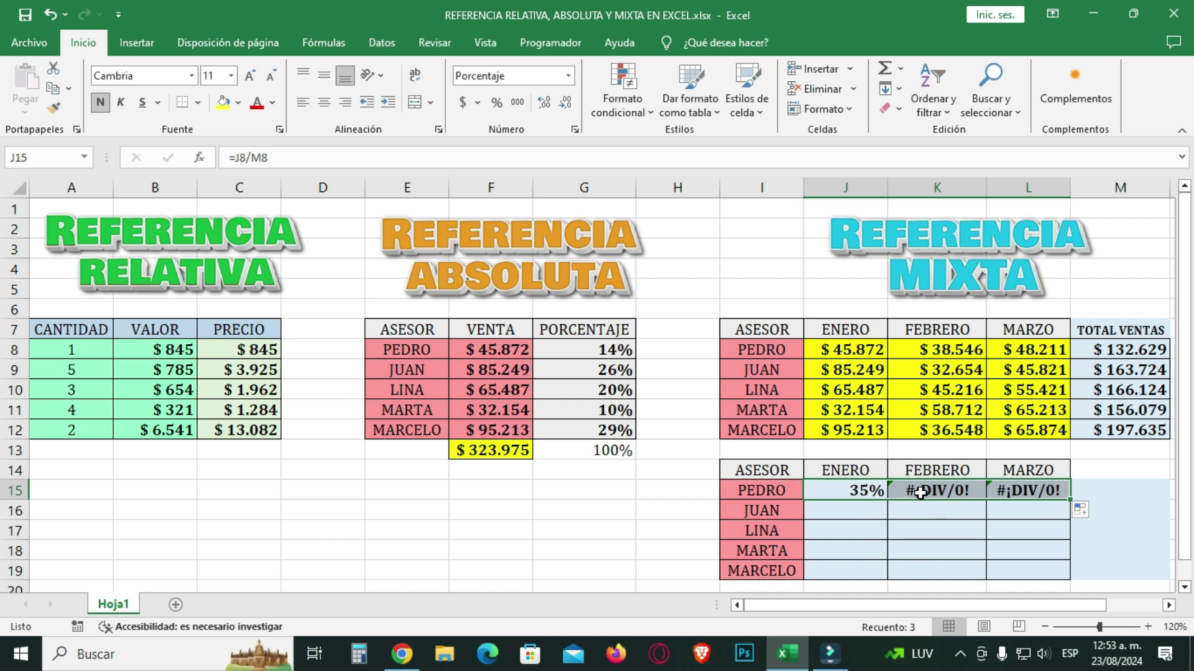
# - Inspect J15's =J8/M8 formula, previewing the value of J8/M8
pyautogui.click(859, 493)
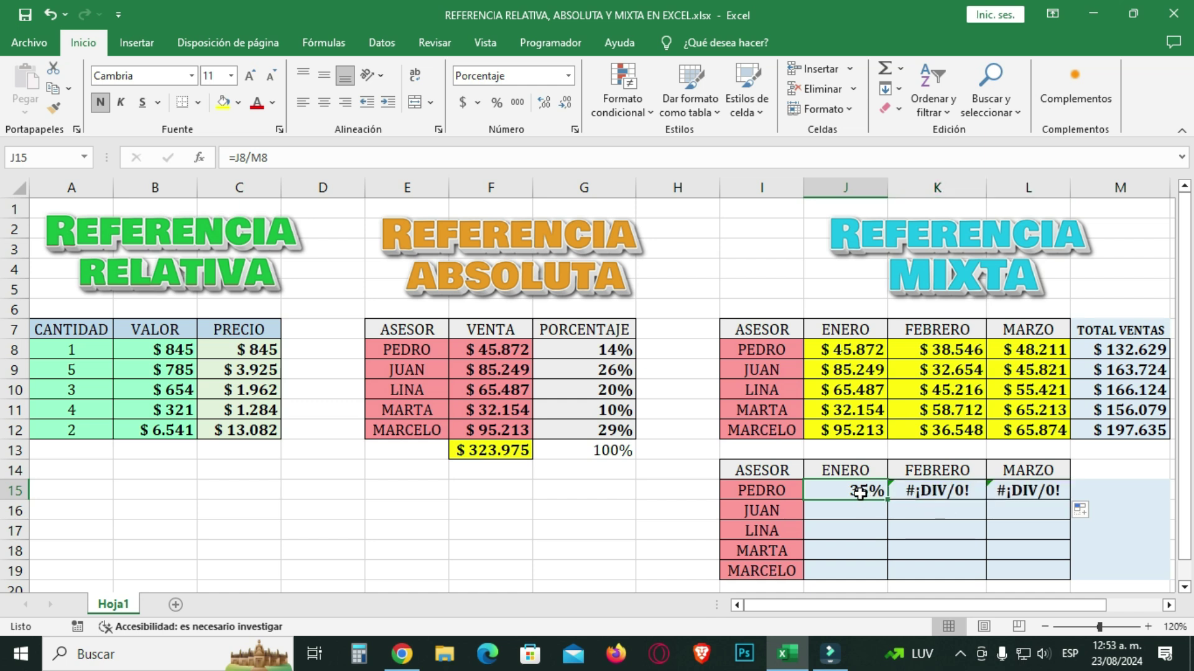
pyautogui.doubleClick(860, 493)
pyautogui.moveTo(863, 493); pyautogui.dragTo(814, 491)
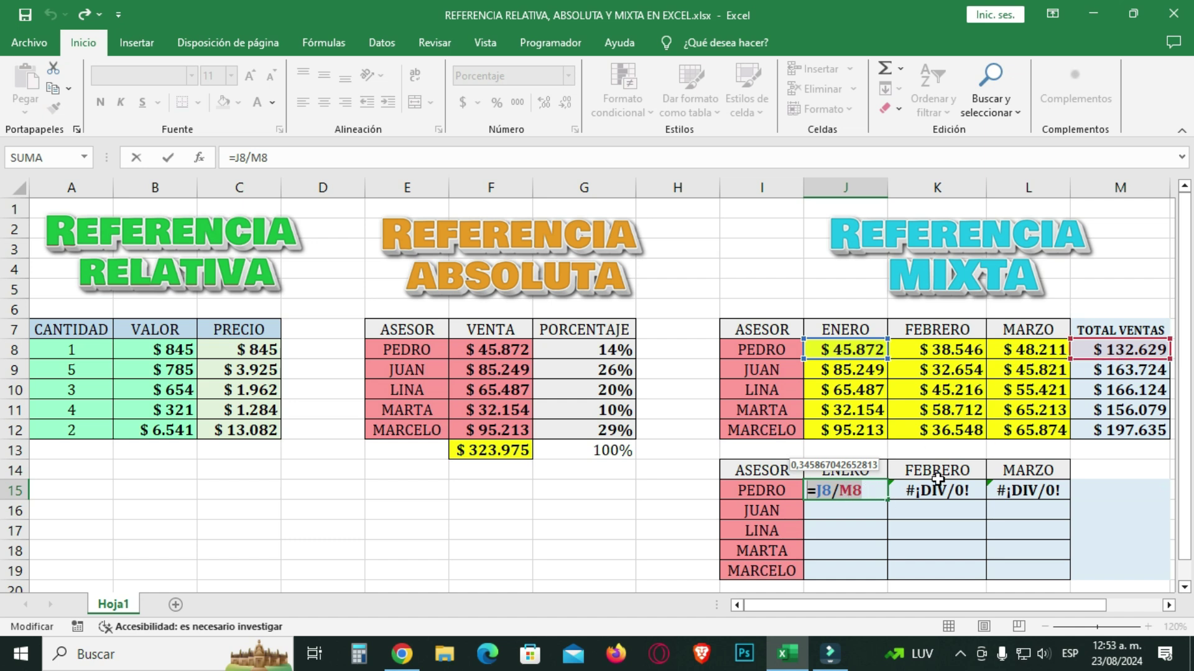
pyautogui.press('Right')
pyautogui.press('Left')
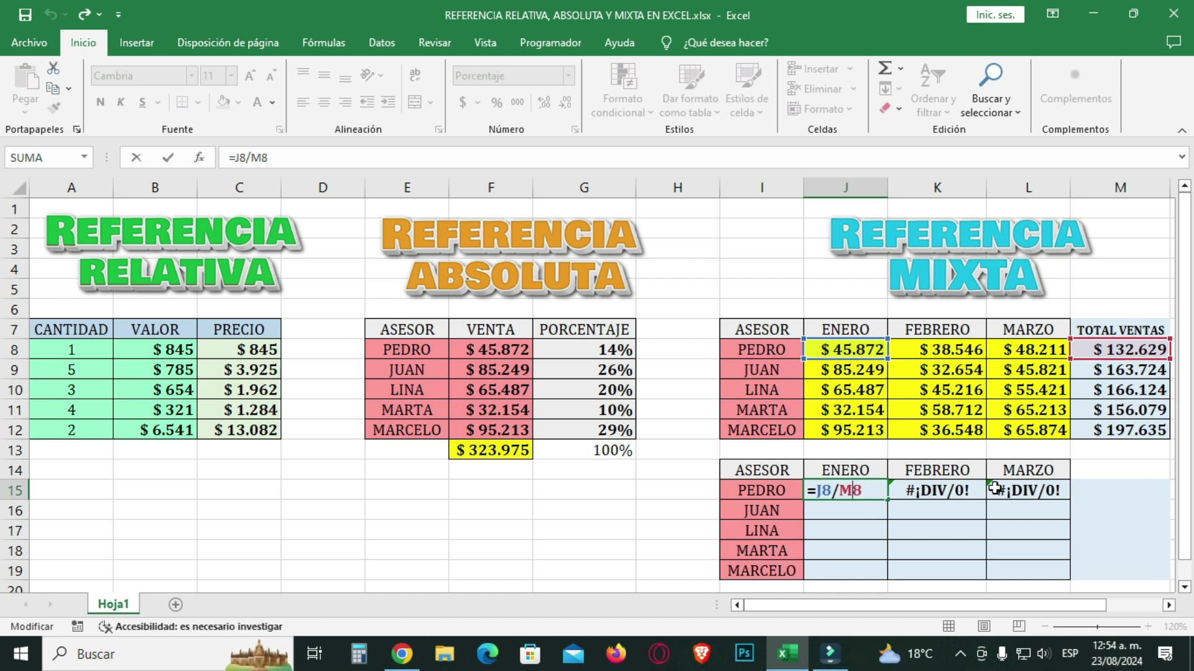
# - Delete the #¡DIV/0! errors from K15:L15
pyautogui.moveTo(935, 491); pyautogui.dragTo(1029, 485)
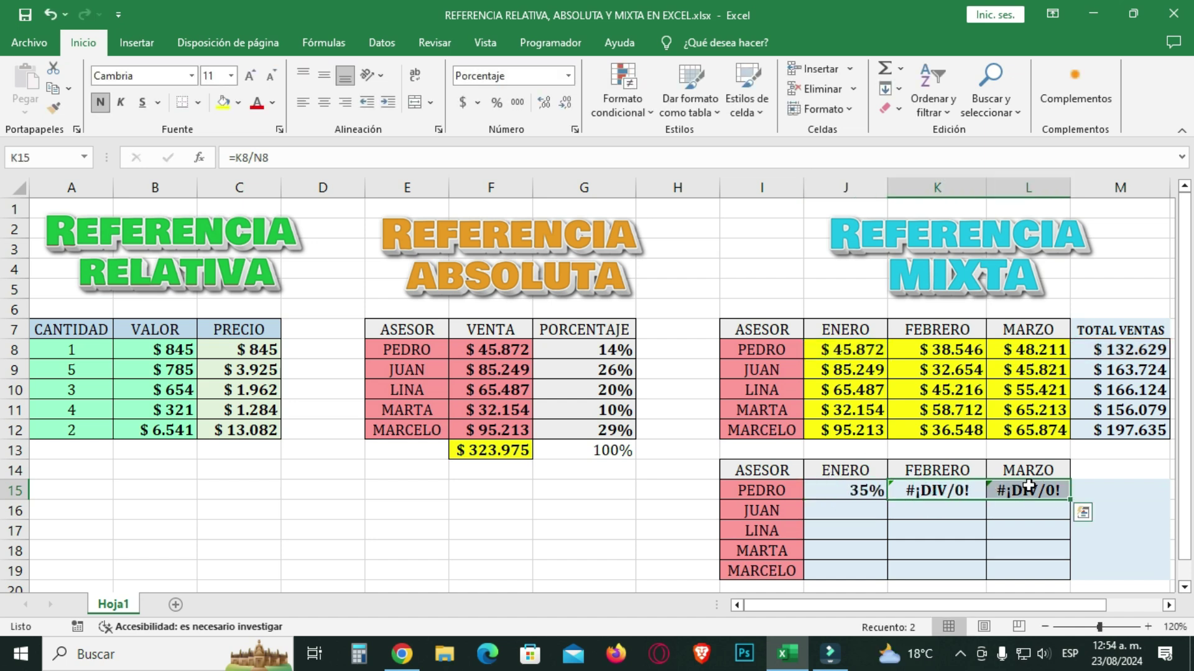
pyautogui.press('Delete')
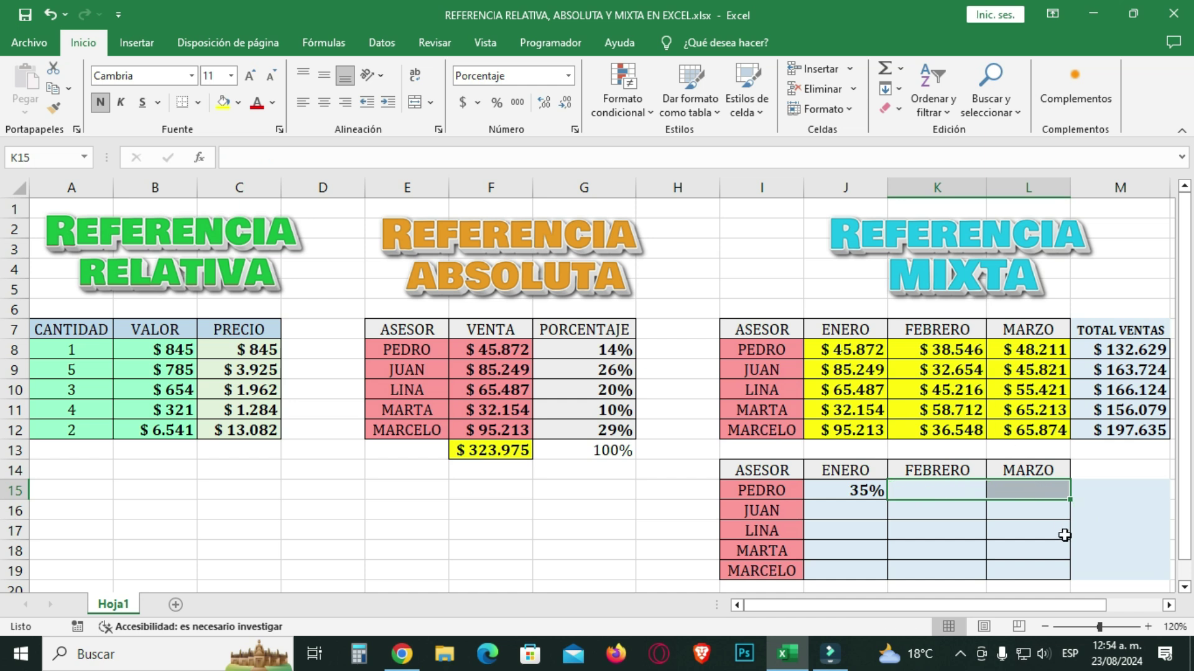
pyautogui.doubleClick(861, 490)
# - Anchor J15's divisor as $M$8 so the formula reads =J8/$M$8
pyautogui.click(873, 491)
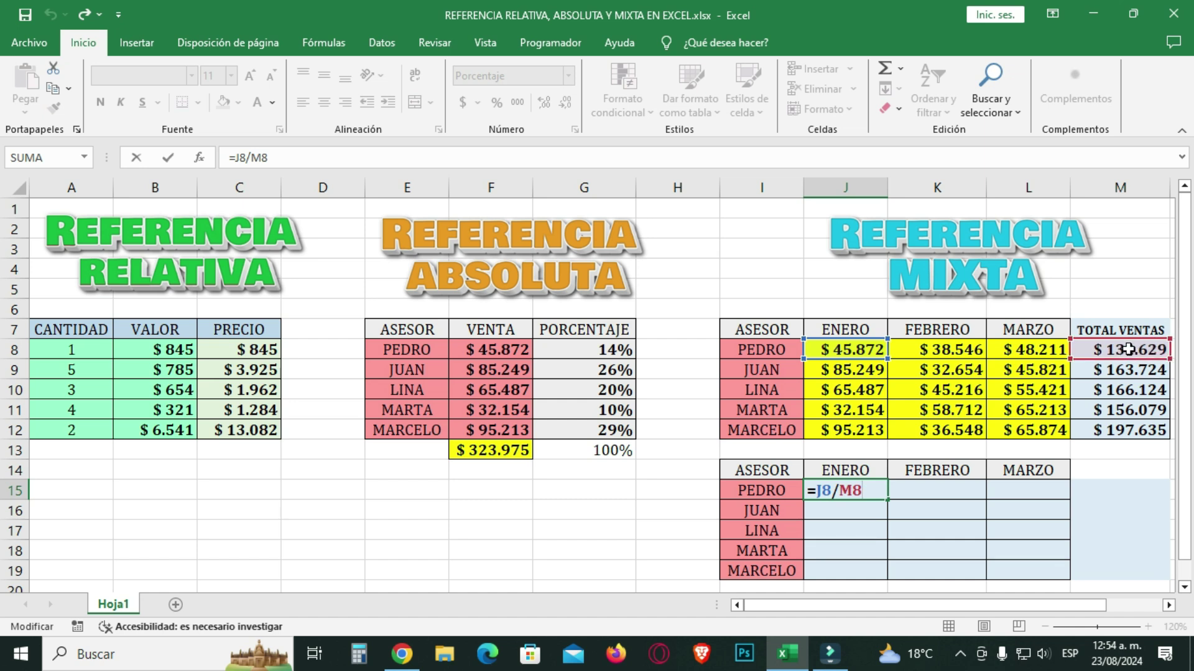
pyautogui.moveTo(867, 488); pyautogui.dragTo(841, 492)
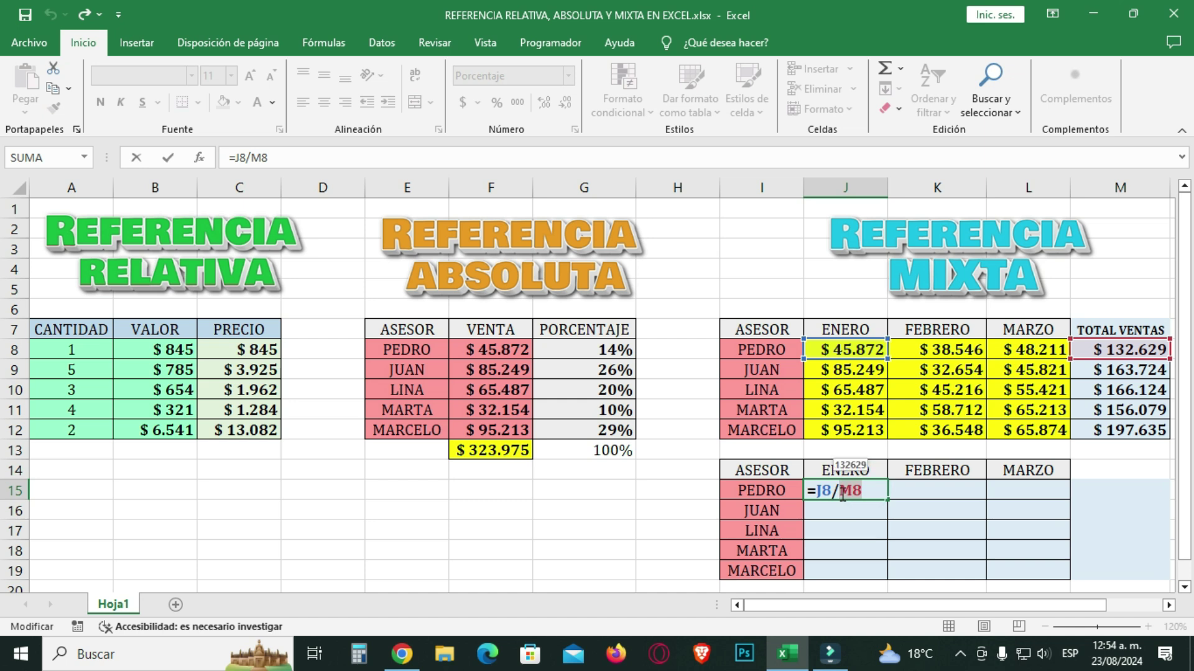
pyautogui.press('F4')
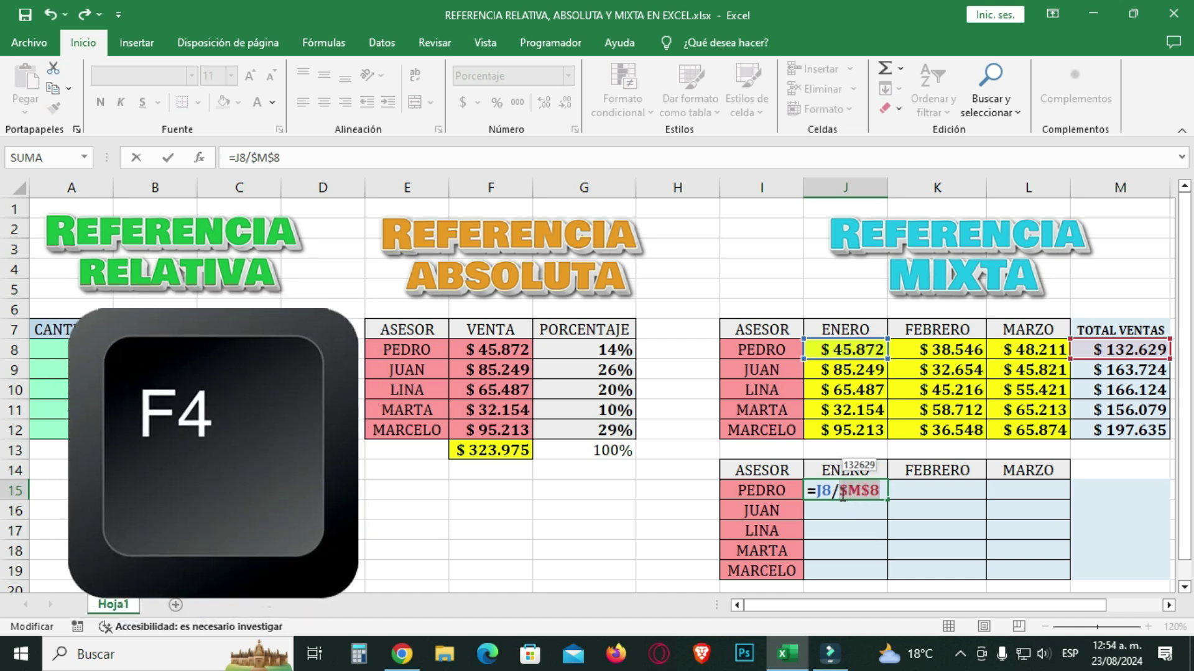
pyautogui.press('Return')
# - Copy the formula across to February and March and check they show 29% and 36%
pyautogui.click(858, 492)
pyautogui.moveTo(887, 499); pyautogui.dragTo(970, 496)
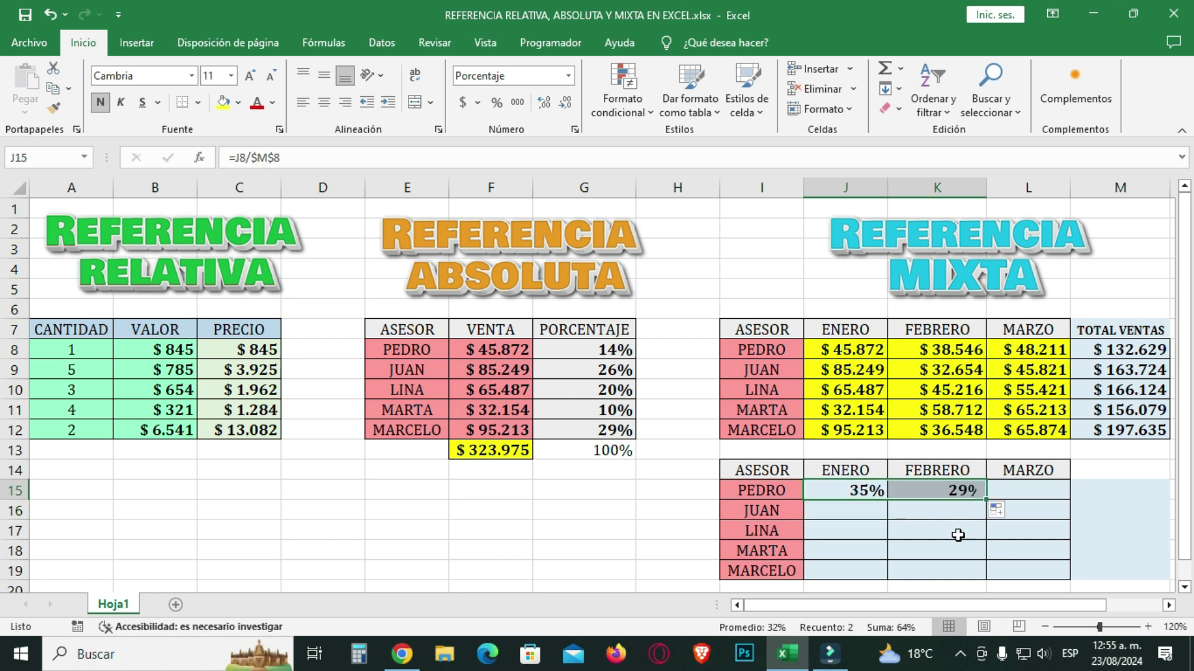
pyautogui.click(941, 490)
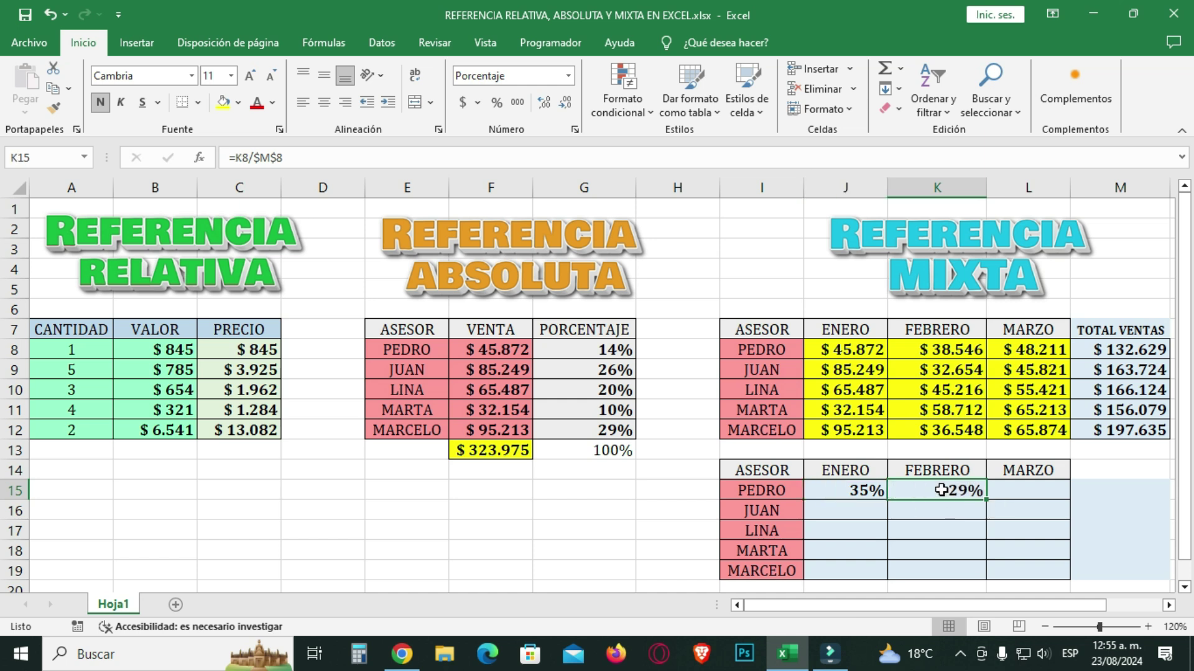
pyautogui.doubleClick(941, 490)
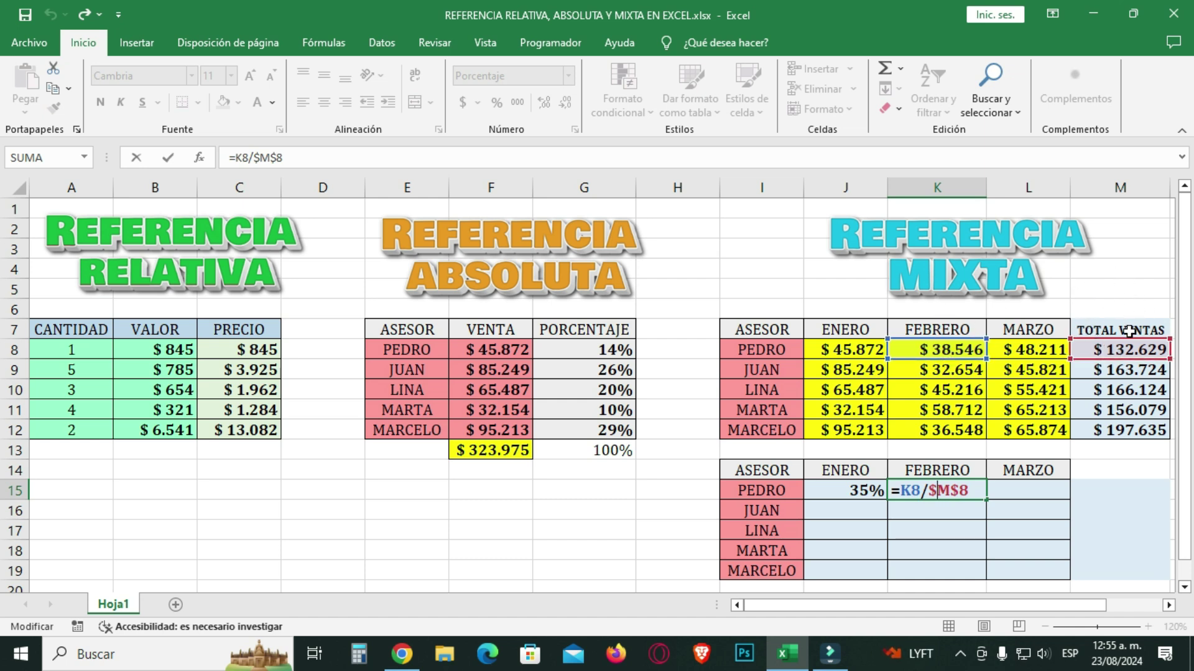
pyautogui.hotkey('ctrl', 'Return')
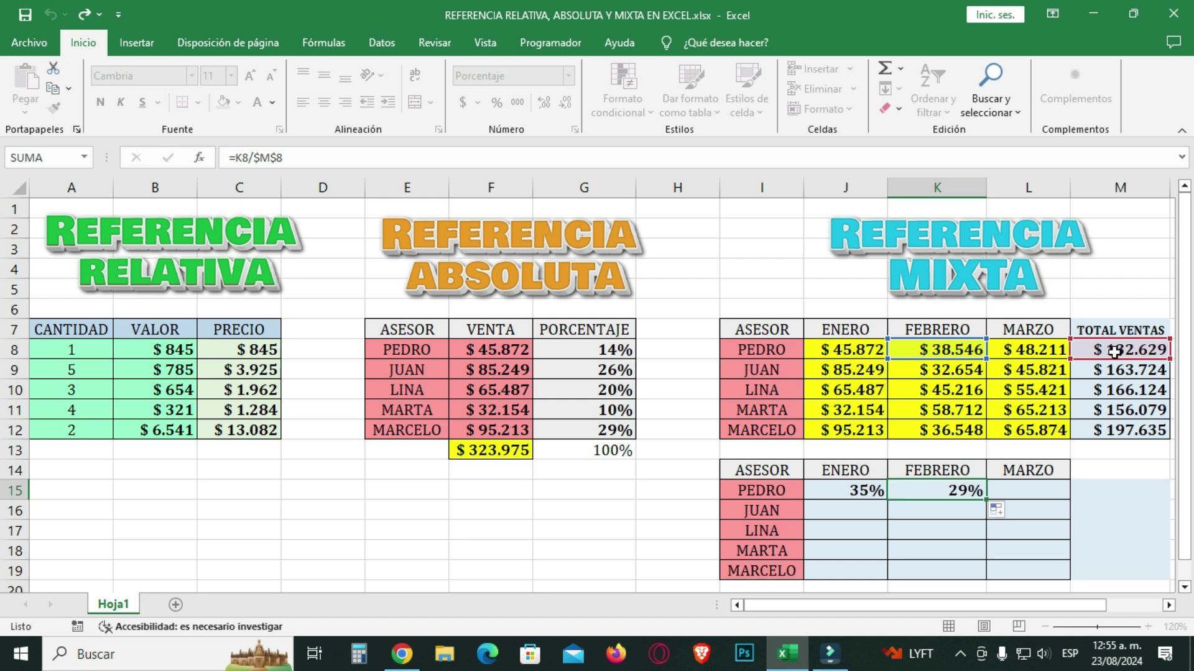
pyautogui.moveTo(986, 498); pyautogui.dragTo(1045, 493)
pyautogui.click(1014, 491)
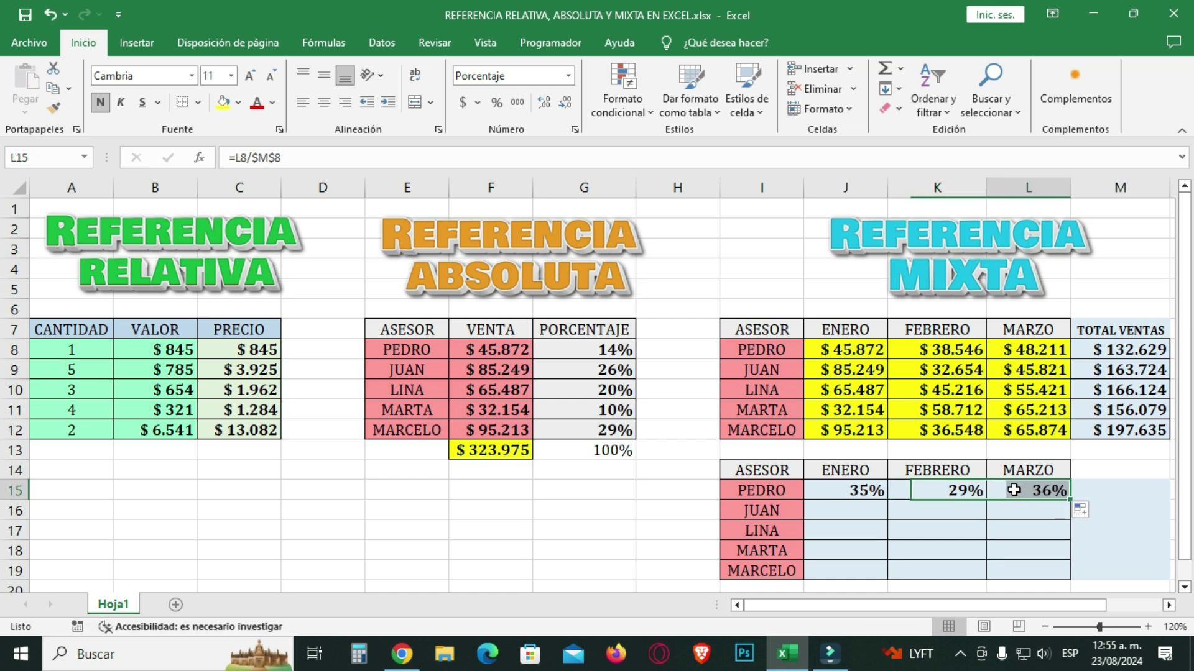
pyautogui.doubleClick(1014, 491)
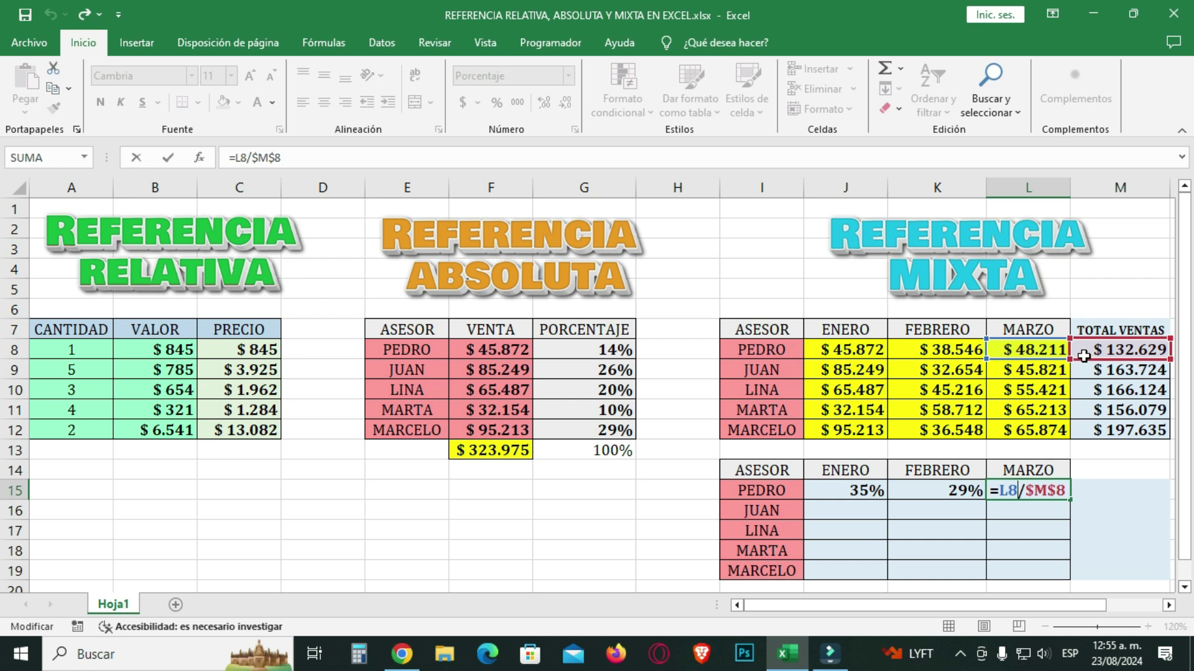
pyautogui.press('Return')
pyautogui.click(843, 494)
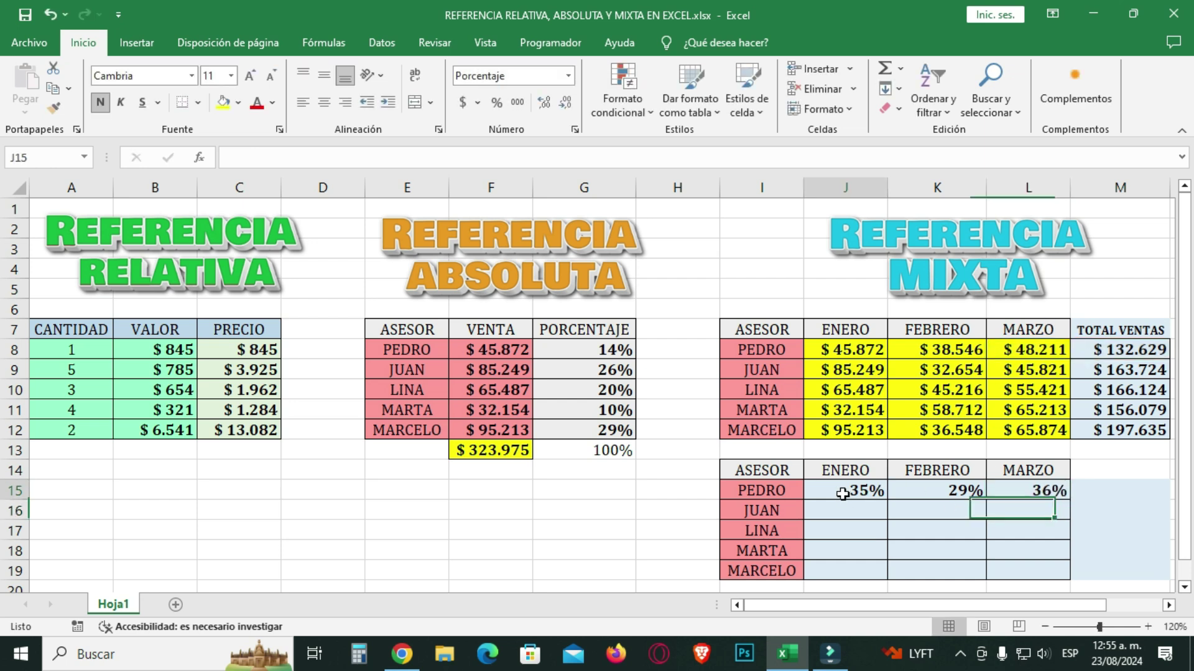
pyautogui.moveTo(842, 494); pyautogui.dragTo(1055, 485)
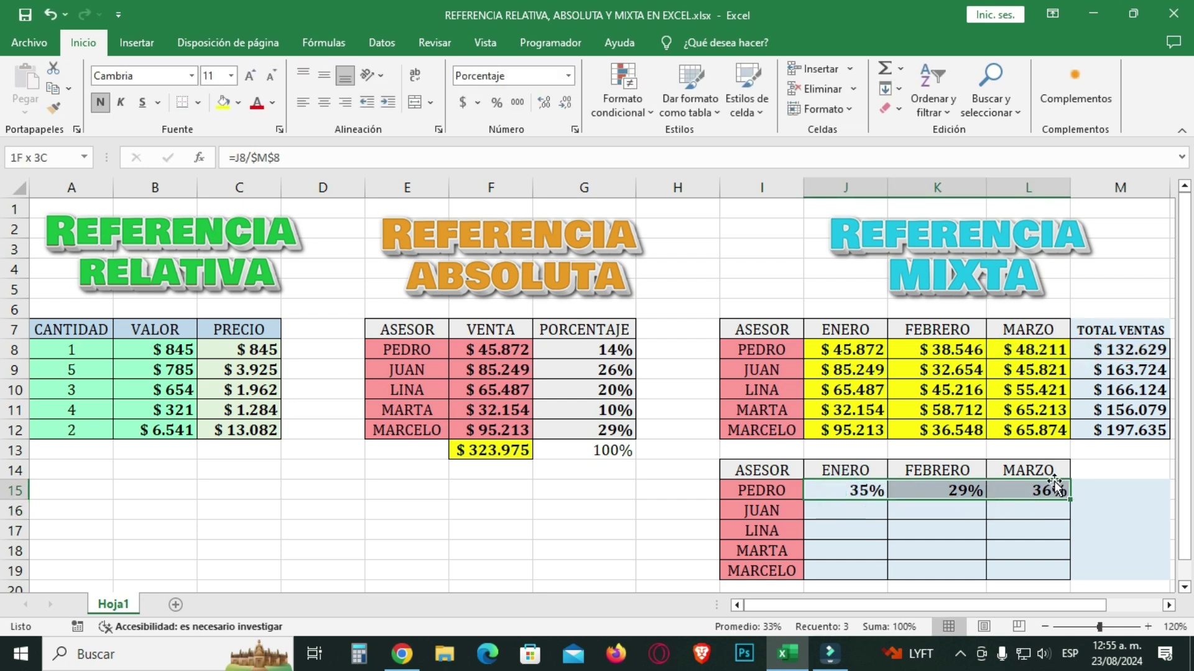
pyautogui.click(1127, 492)
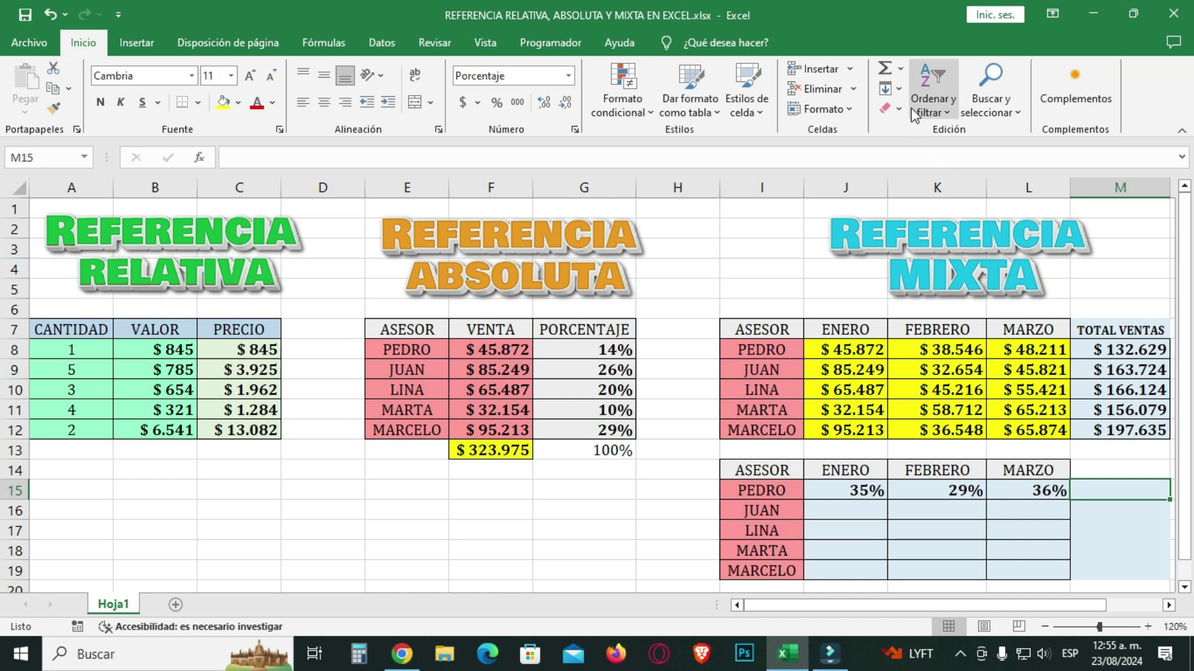
# - AutoSum =SUMA(J15:L15) into M15 so PEDRO's total shows 100%
pyautogui.click(884, 70)
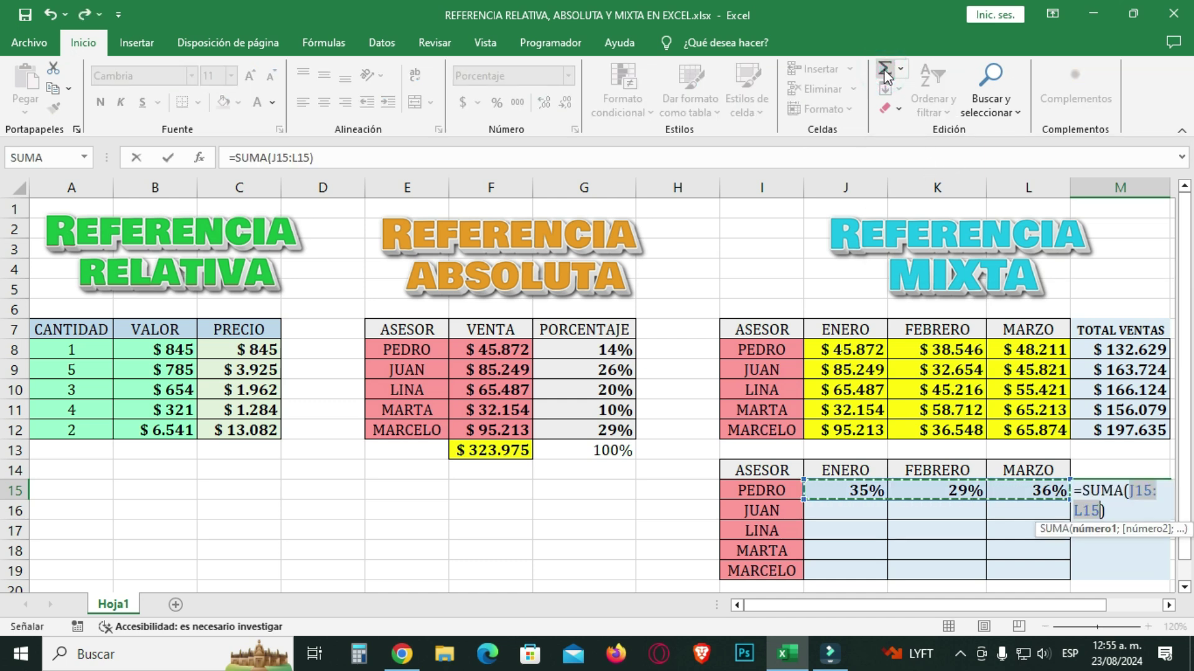
pyautogui.press('Return')
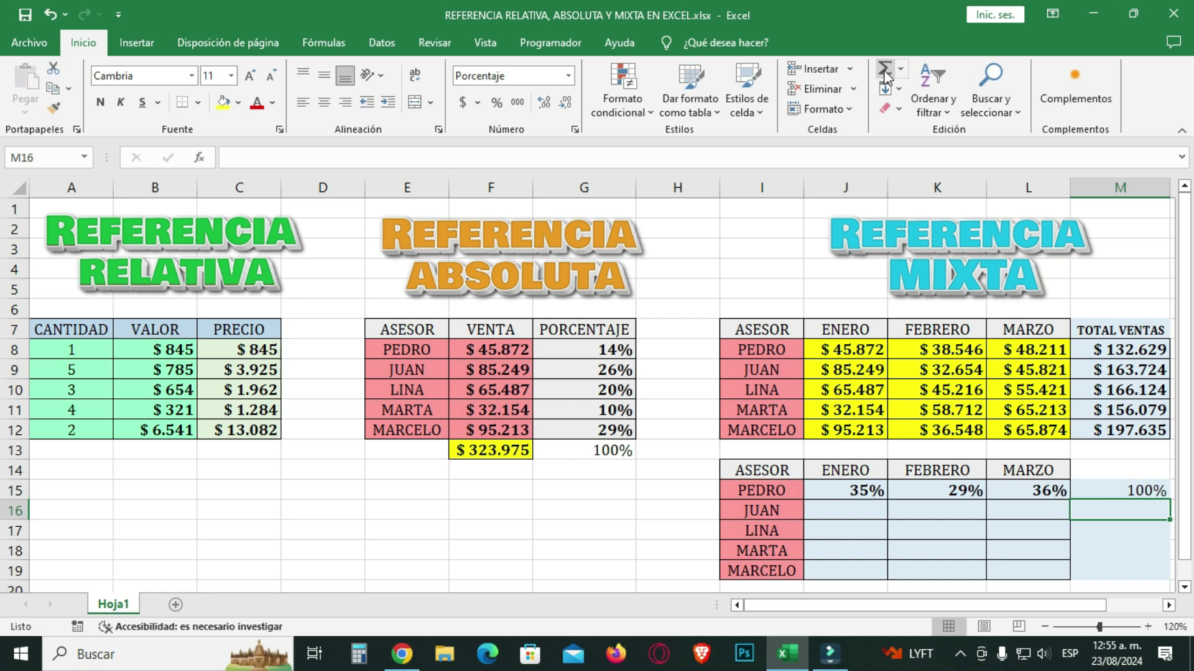
pyautogui.click(839, 491)
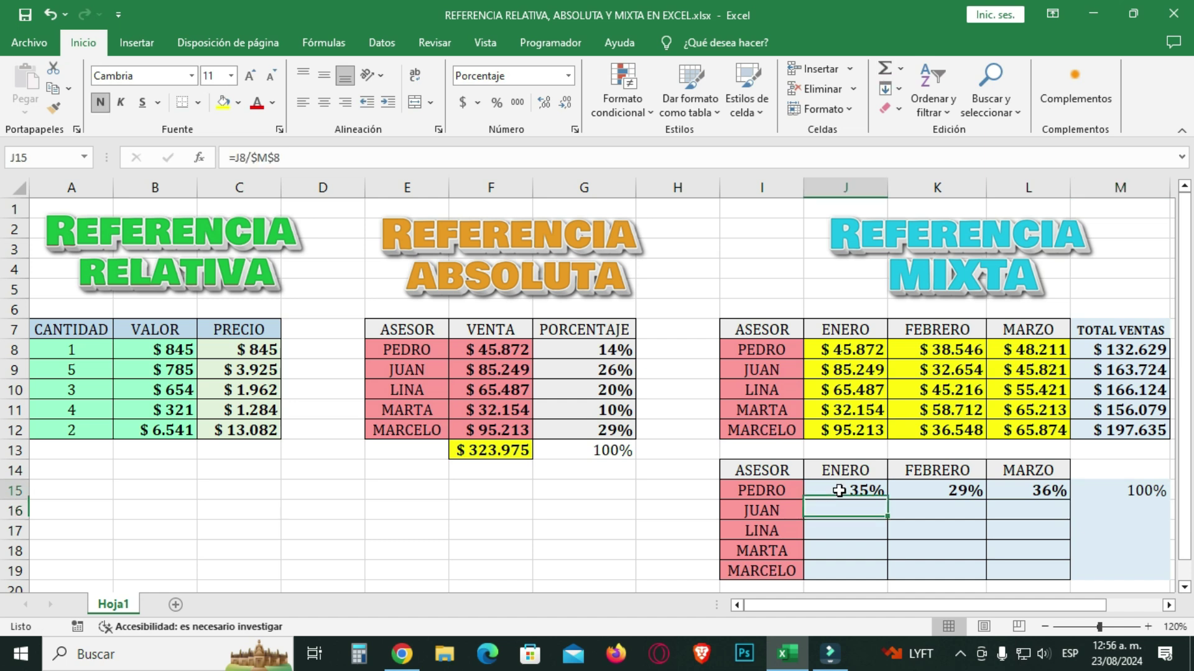
pyautogui.moveTo(839, 490); pyautogui.dragTo(1029, 491)
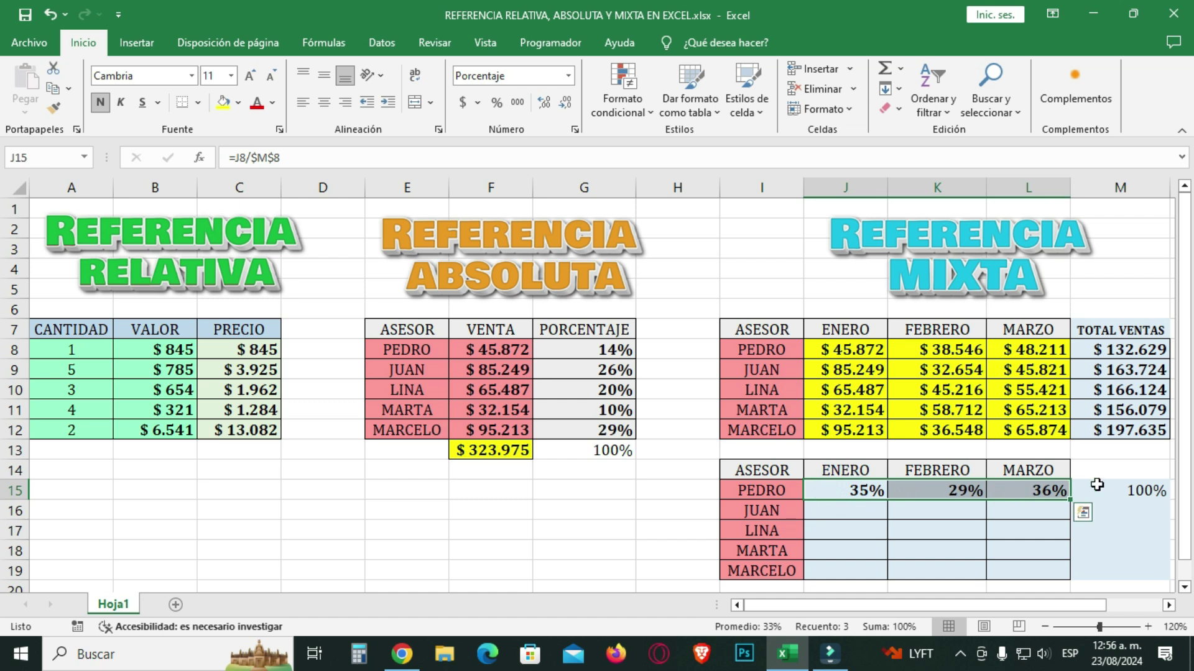
pyautogui.moveTo(811, 495); pyautogui.dragTo(1051, 494)
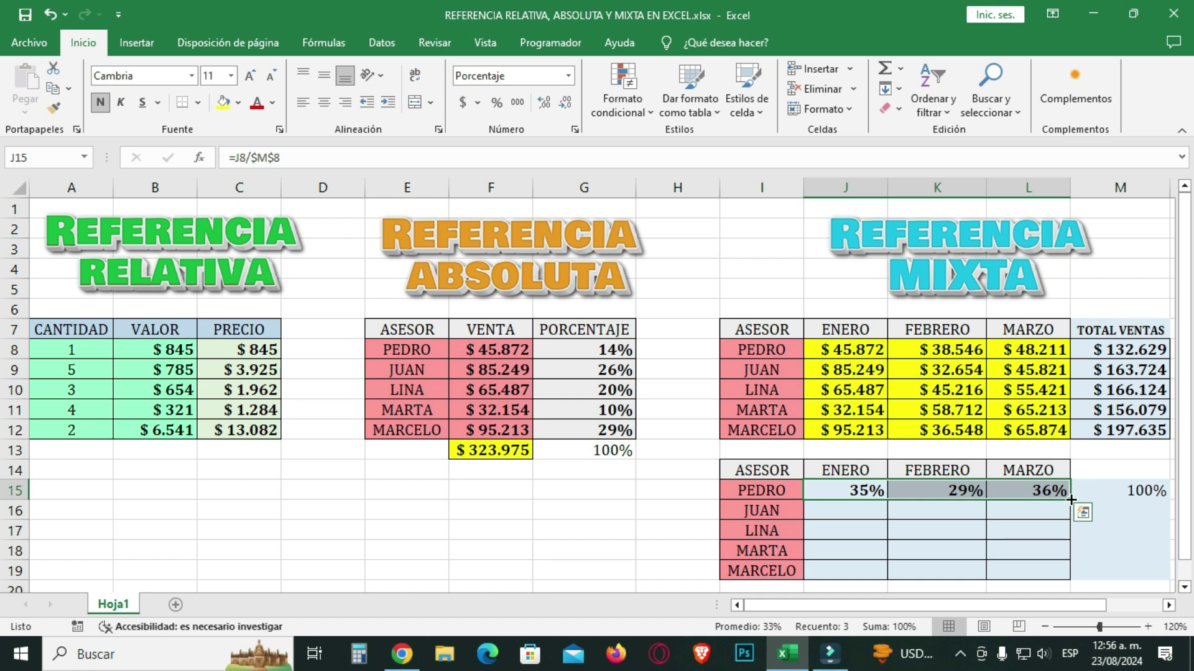
# - Fill J15:L15 down to row 19, giving JUAN 64%, 25% and 35%
pyautogui.moveTo(1070, 499); pyautogui.dragTo(1068, 573)
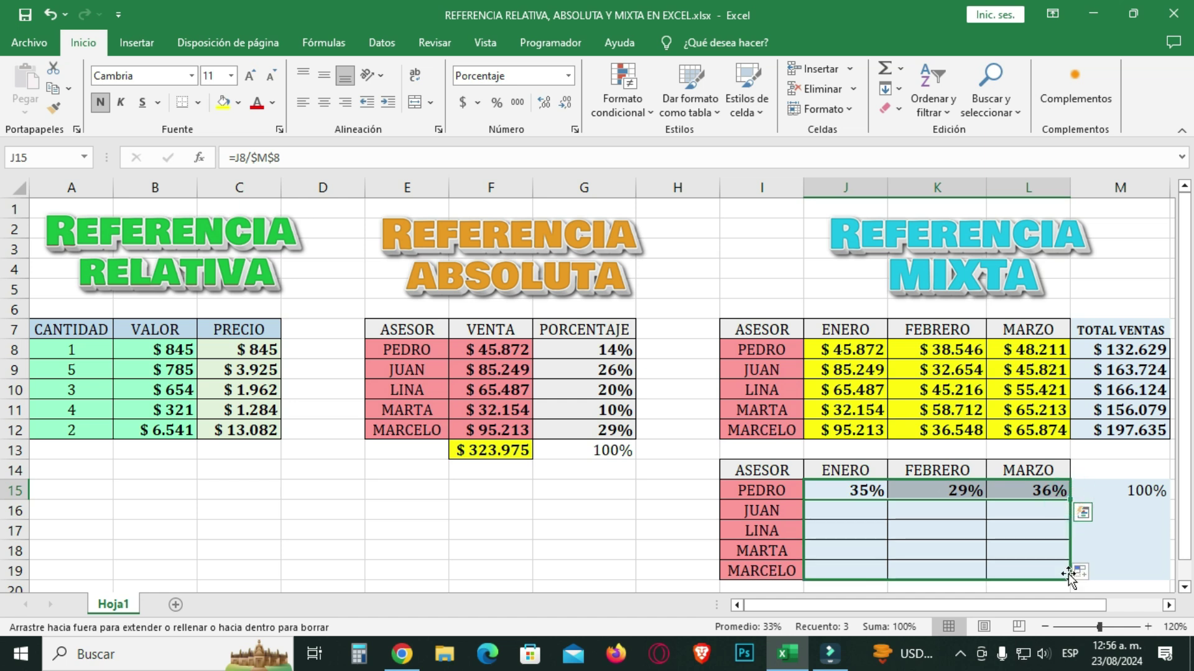
pyautogui.moveTo(1068, 573); pyautogui.dragTo(1068, 574)
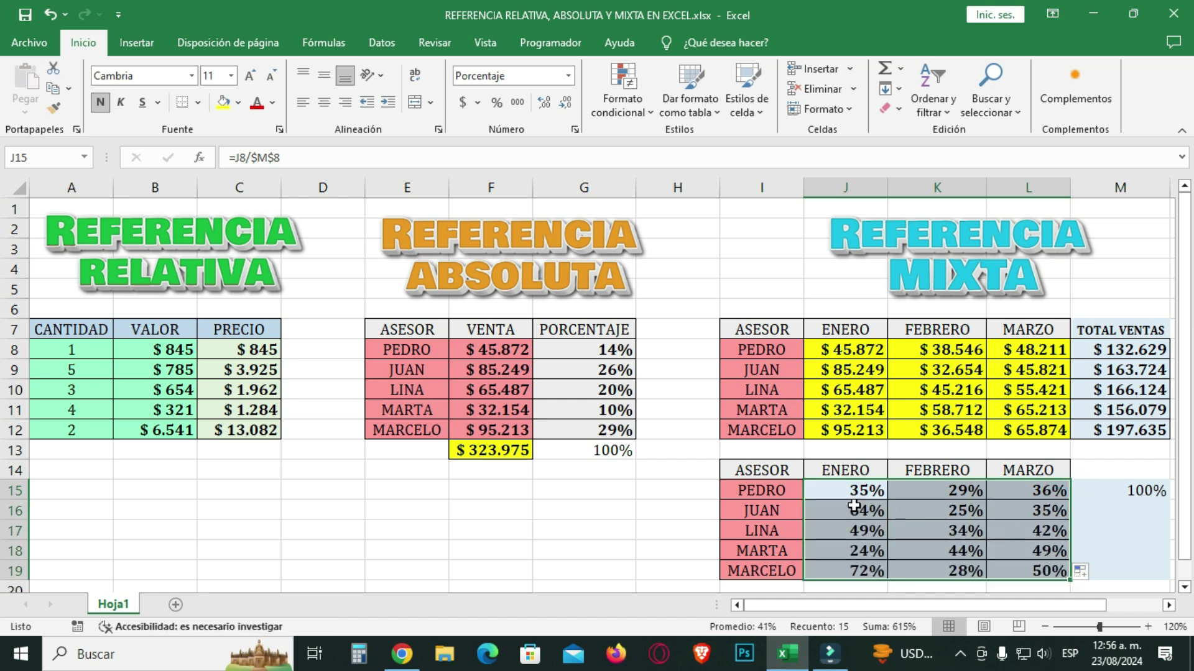
pyautogui.moveTo(858, 506); pyautogui.dragTo(1038, 579)
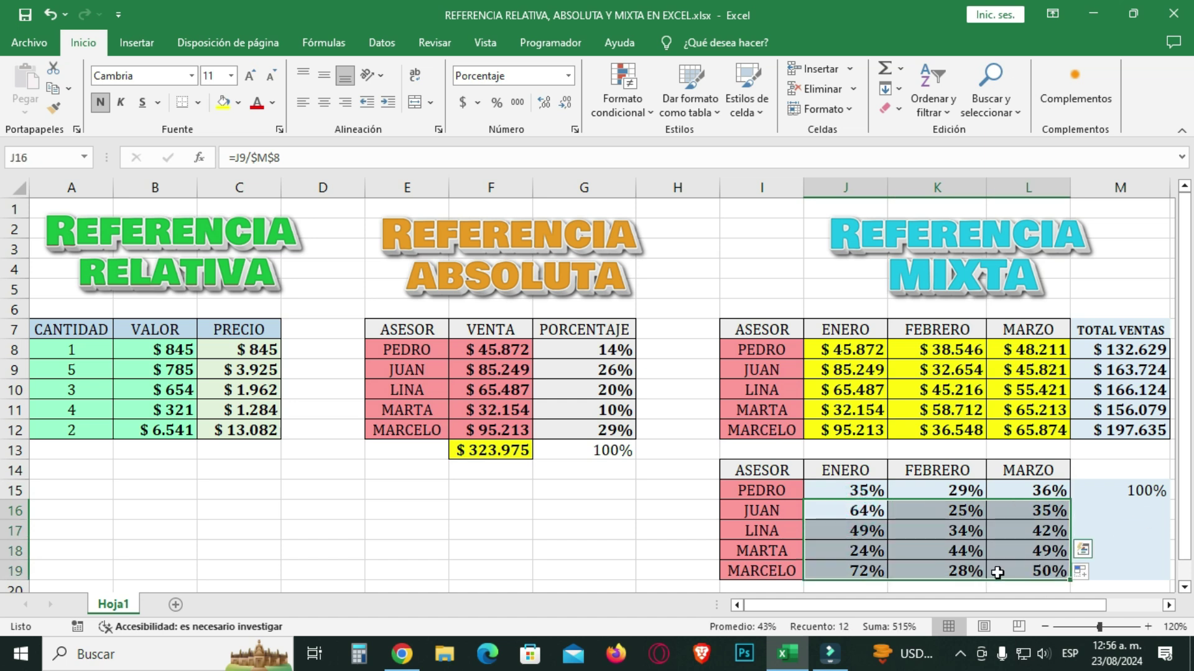
pyautogui.click(1136, 491)
pyautogui.moveTo(1168, 503); pyautogui.dragTo(1167, 578)
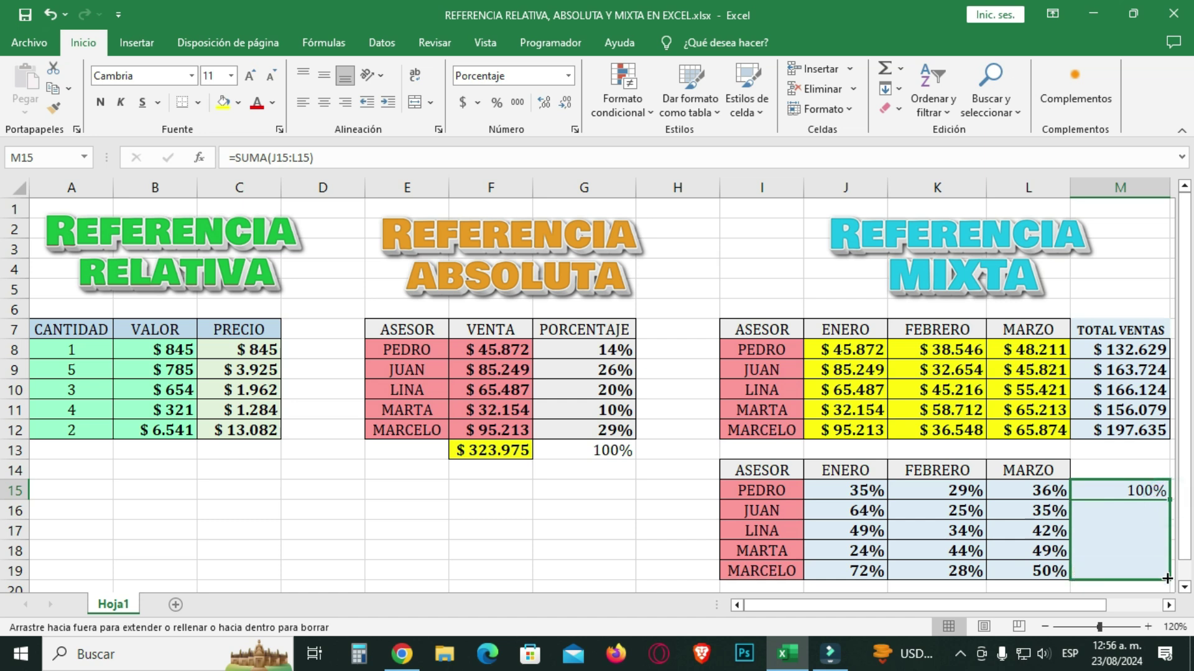
# - Fill M15's SUMA total down to M19, showing 123%, 125%, 118% and 149%
pyautogui.moveTo(1167, 578); pyautogui.dragTo(1167, 578)
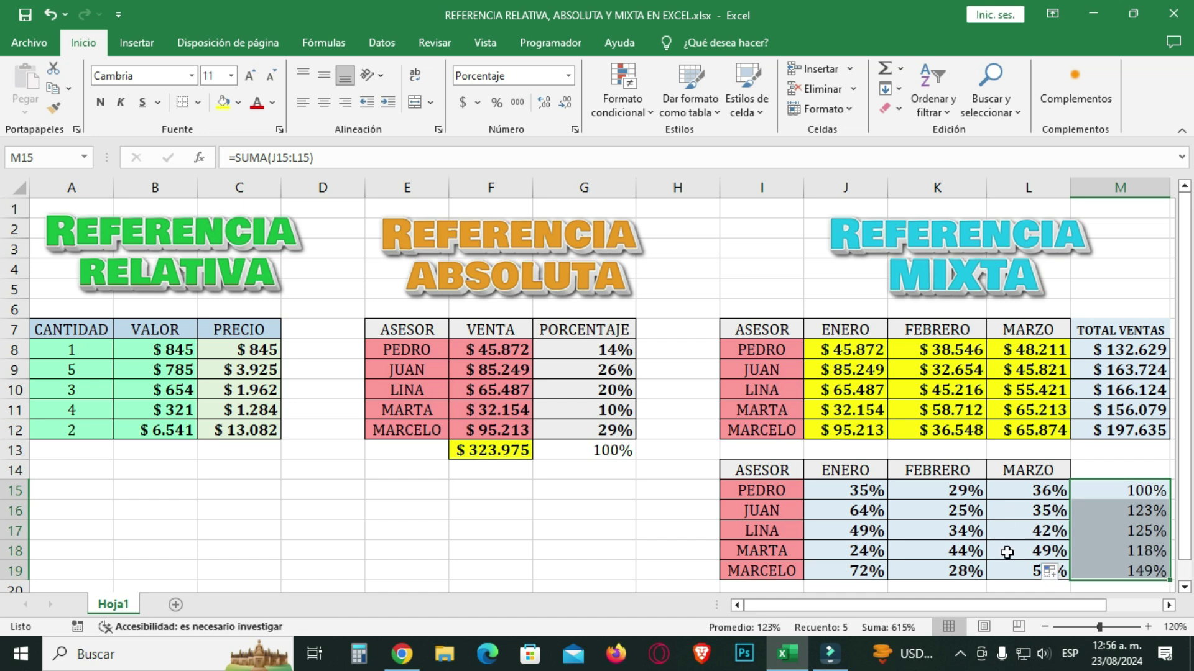
pyautogui.click(1146, 511)
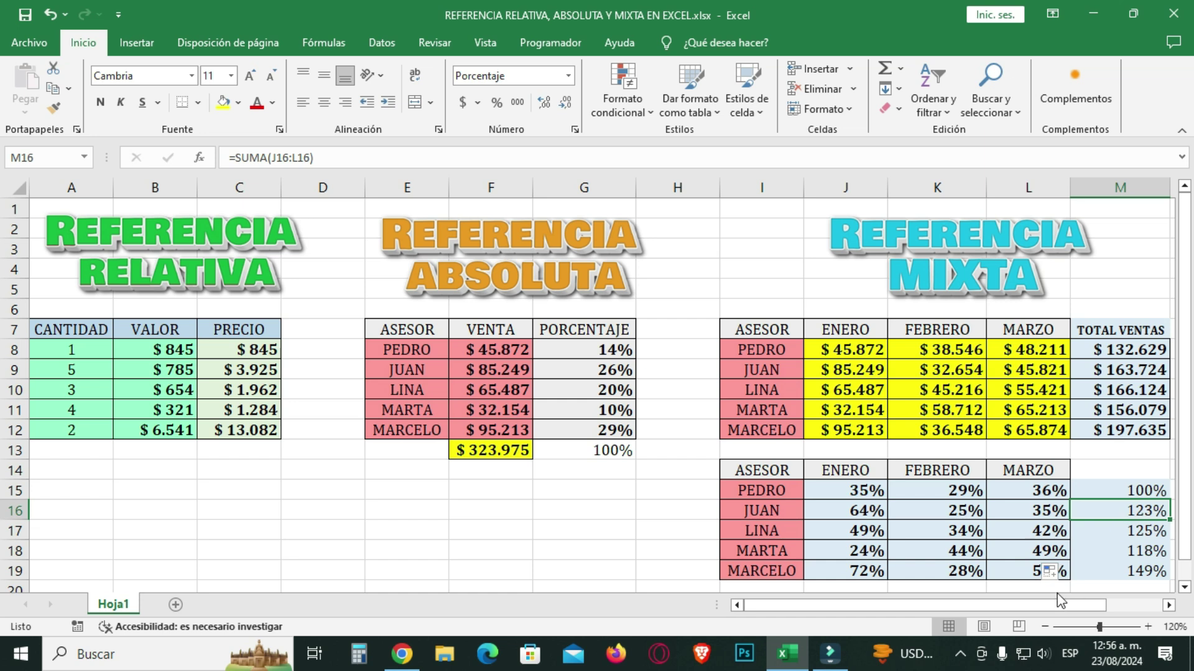
pyautogui.click(1138, 552)
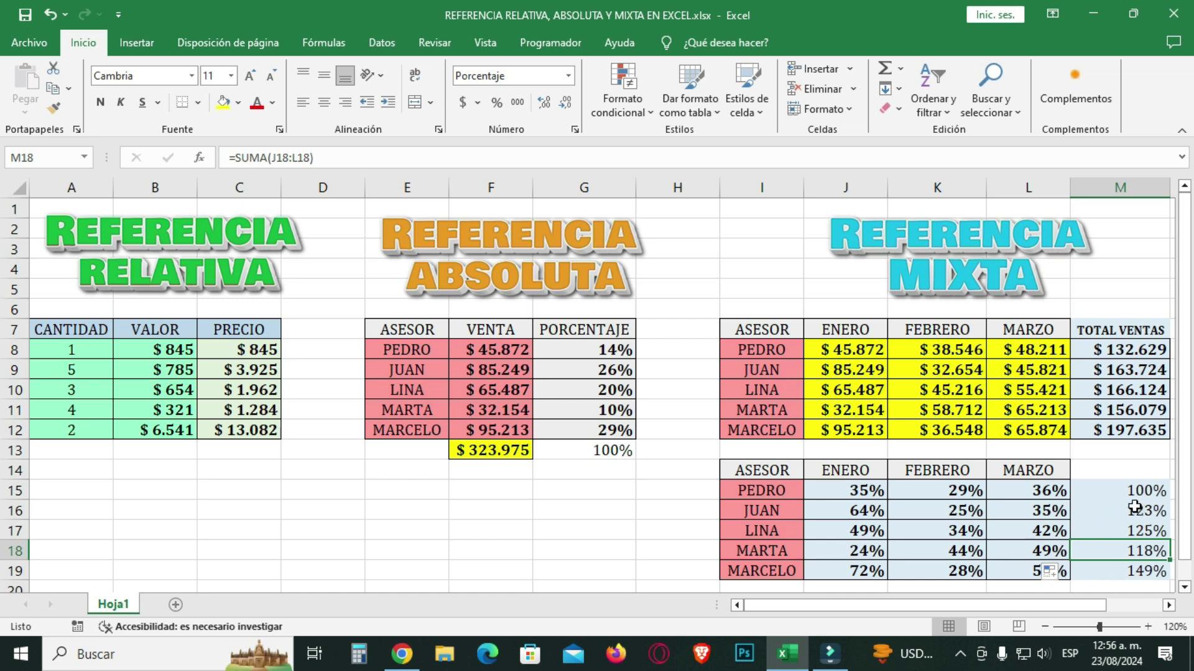
pyautogui.click(873, 512)
pyautogui.moveTo(873, 512); pyautogui.dragTo(1041, 513)
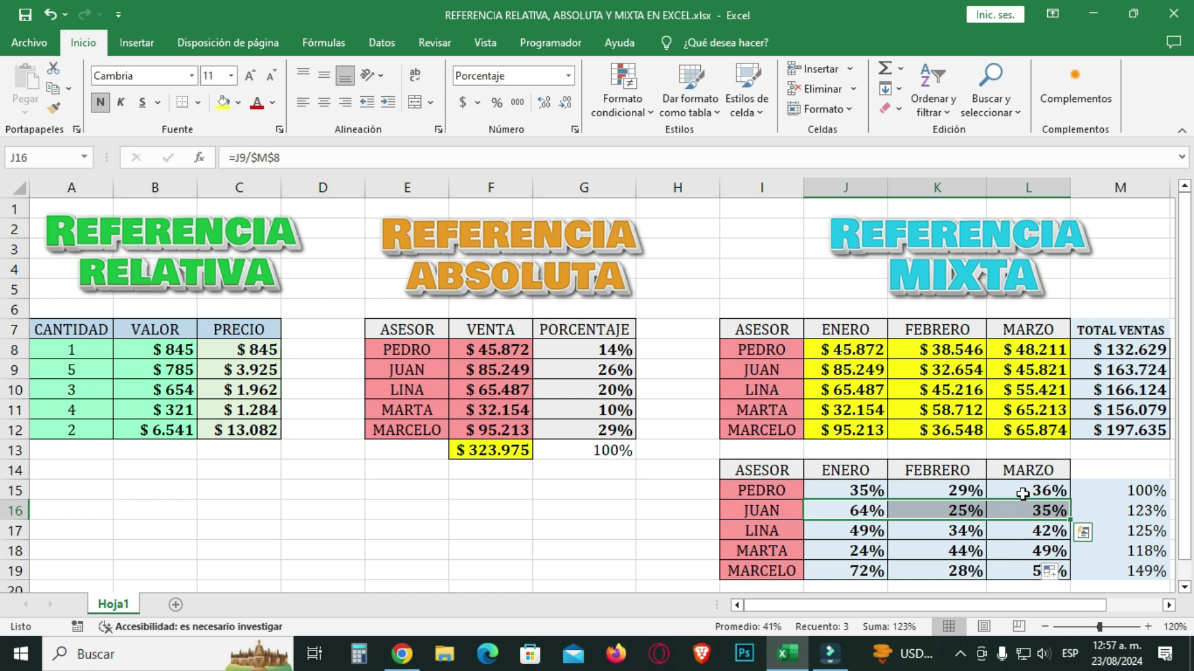
# - Inspect the J15 and J16 formulas, then reopen J15 with its $M$8 divisor selected
pyautogui.doubleClick(871, 491)
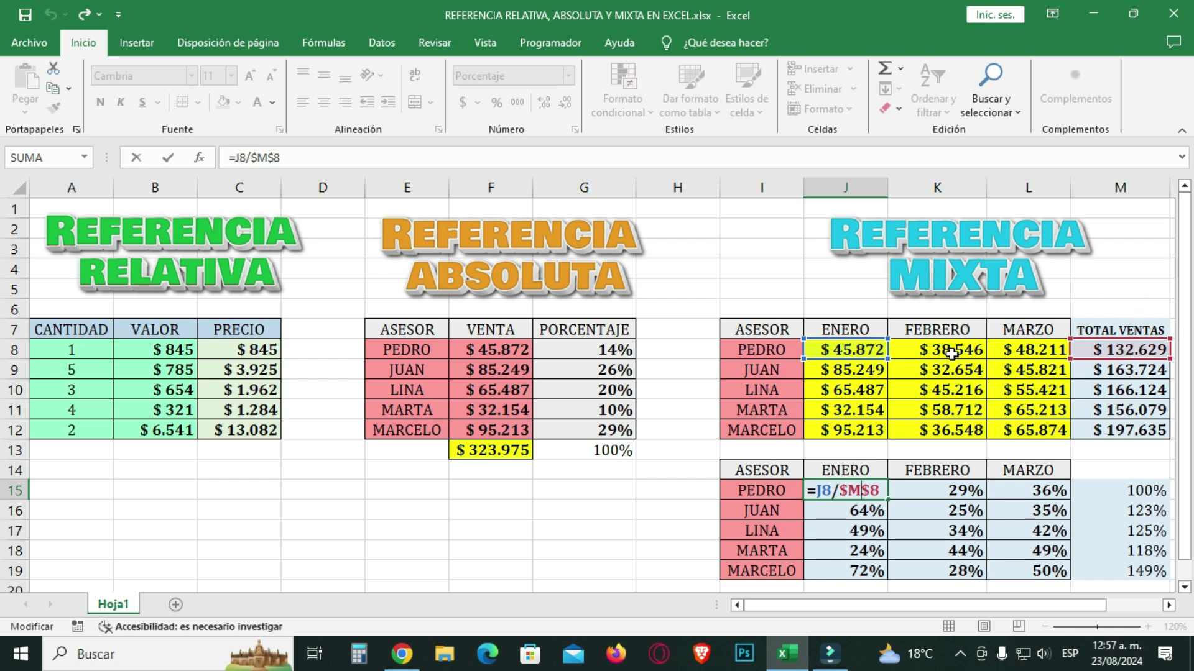
pyautogui.hotkey('ctrl', 'Return')
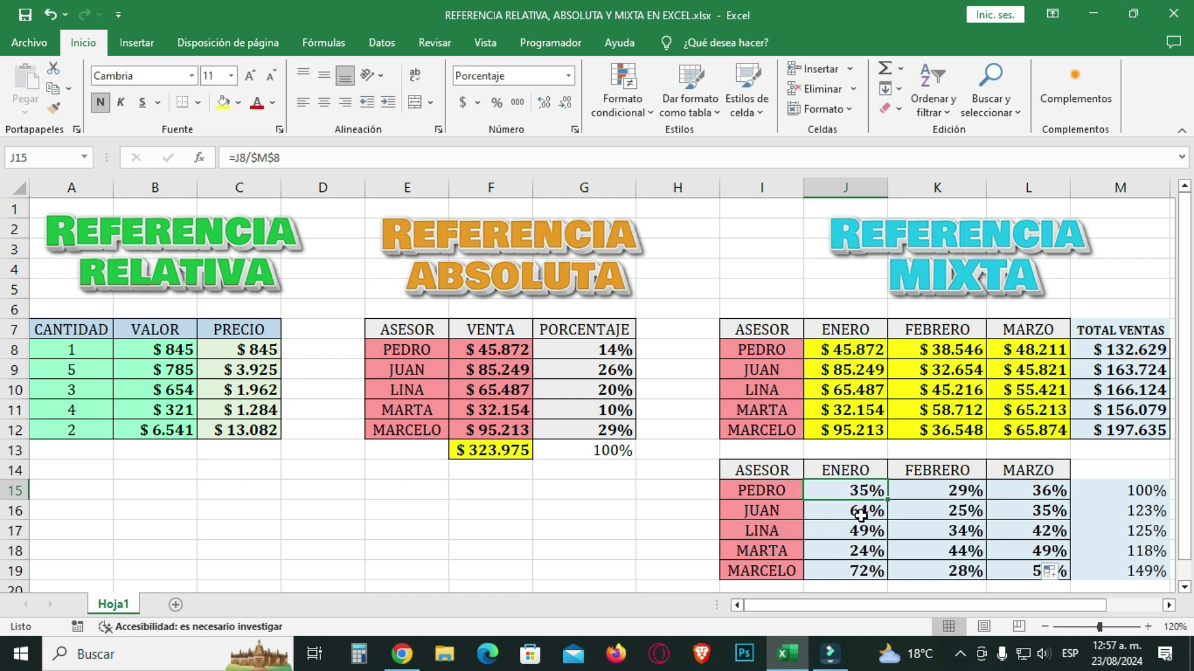
pyautogui.doubleClick(856, 512)
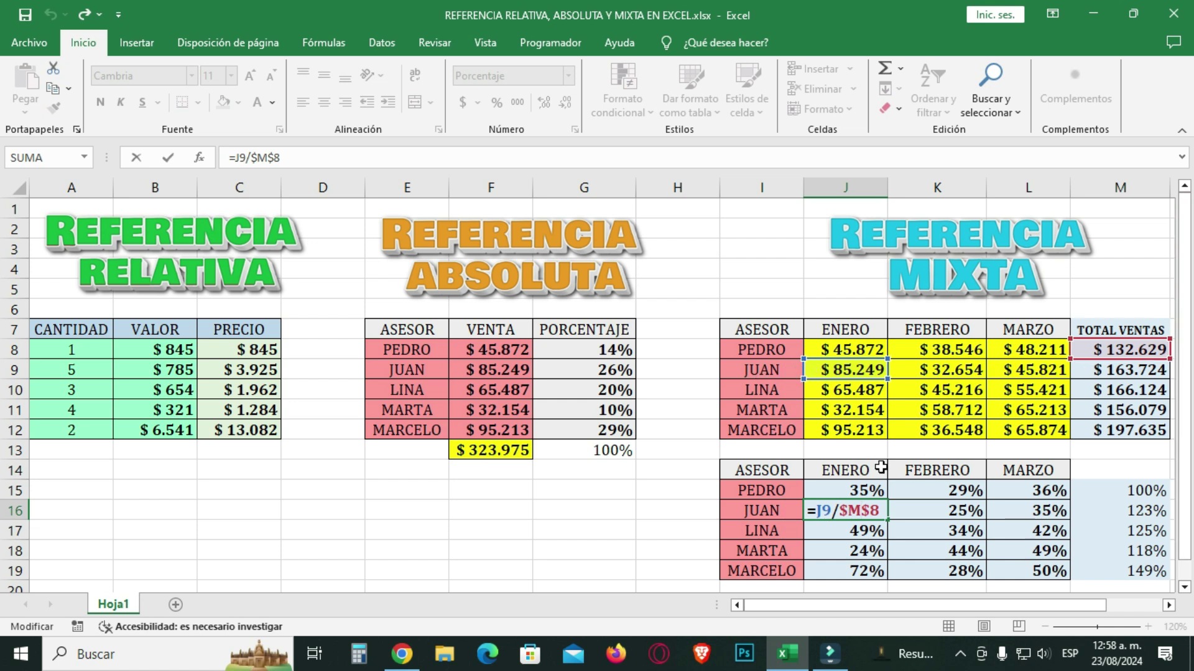
pyautogui.hotkey('ctrl', 'Return')
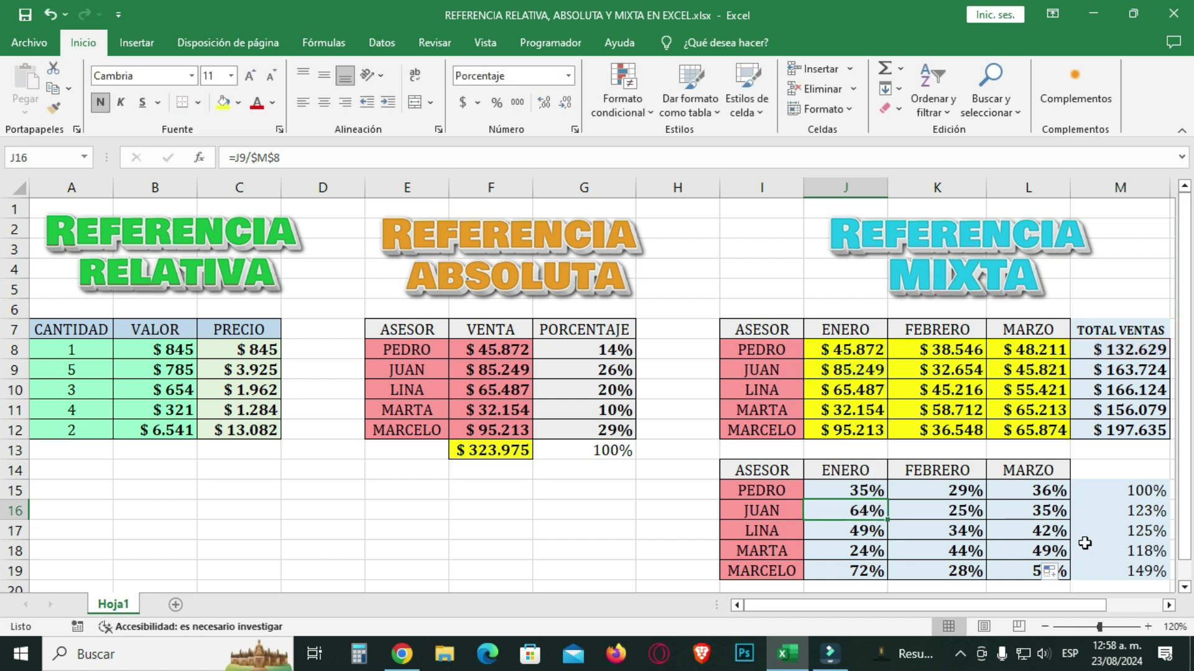
pyautogui.click(866, 490)
pyautogui.hotkey('ctrl', 'z')
pyautogui.doubleClick(866, 490)
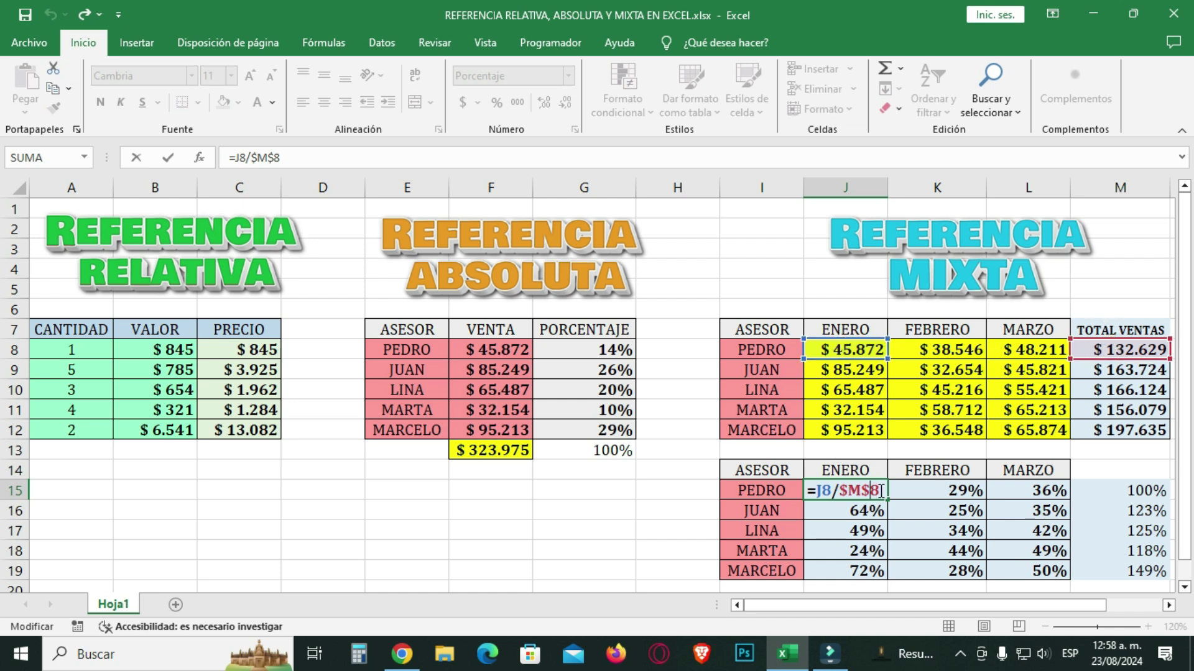
pyautogui.moveTo(884, 490); pyautogui.dragTo(846, 489)
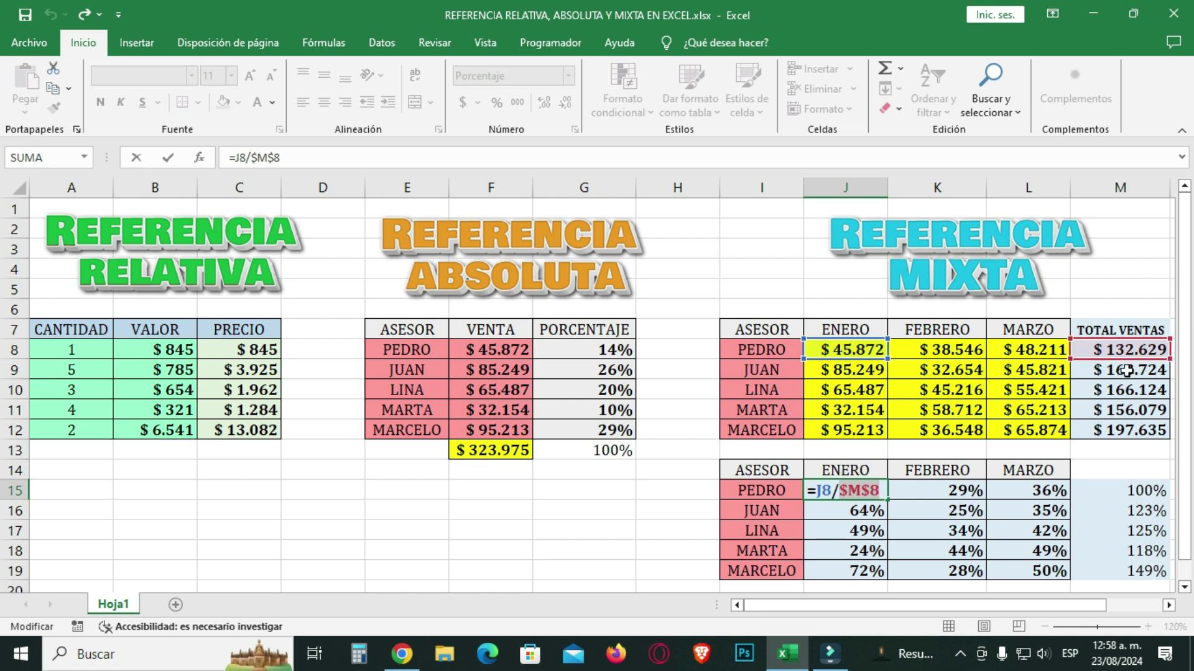
# - Change J15's divisor to the mixed reference $M8, giving =J8/$M8 at 35%
pyautogui.click(863, 490)
pyautogui.moveTo(877, 490); pyautogui.dragTo(843, 490)
pyautogui.moveTo(857, 490)
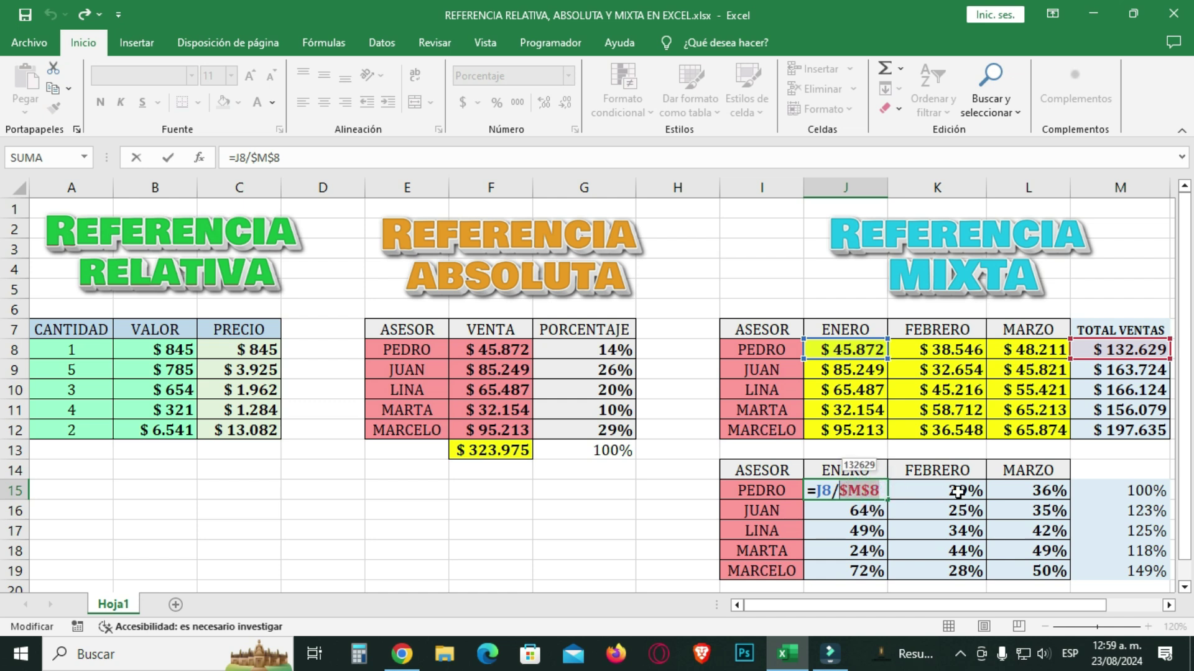
pyautogui.press('F4')
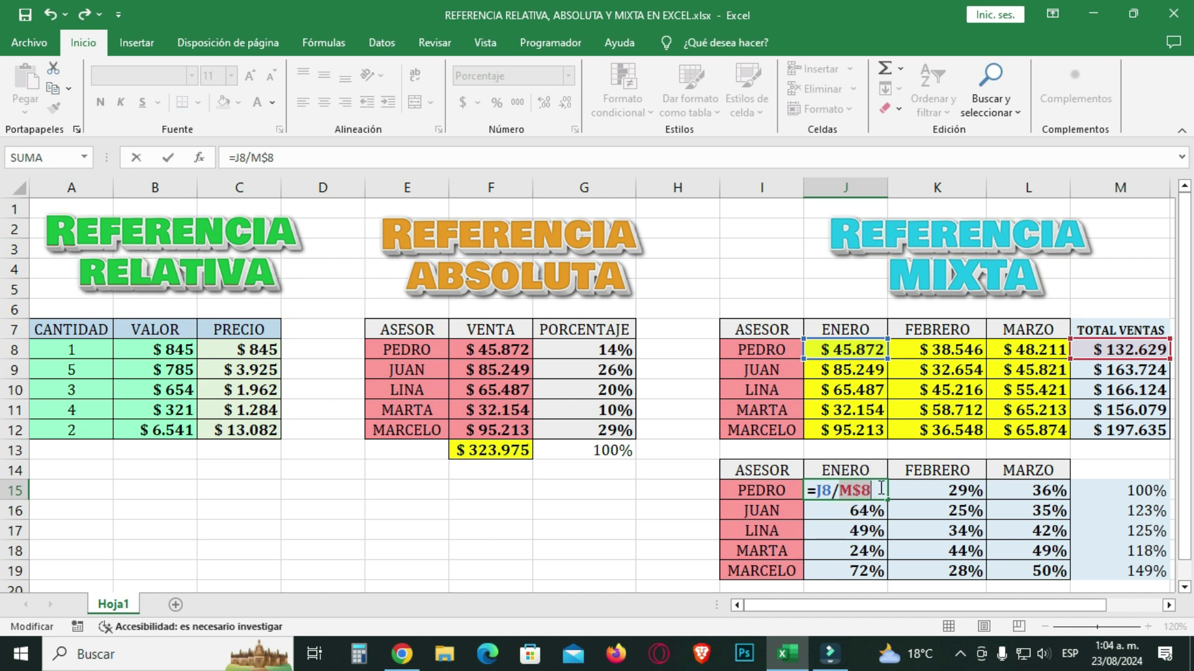
pyautogui.press('F4')
pyautogui.press('F4')
pyautogui.press('Return')
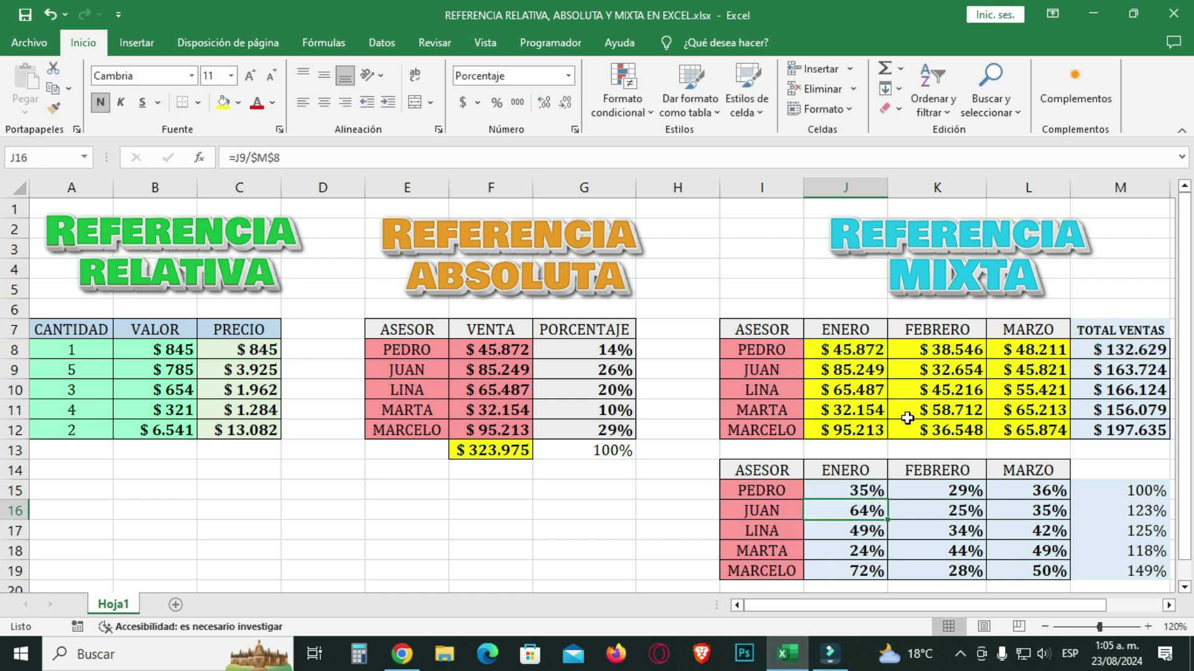
# - Copy =J8/$M8 across to K15:L15 and verify, e.g. L15 =L8/$M8
pyautogui.click(856, 491)
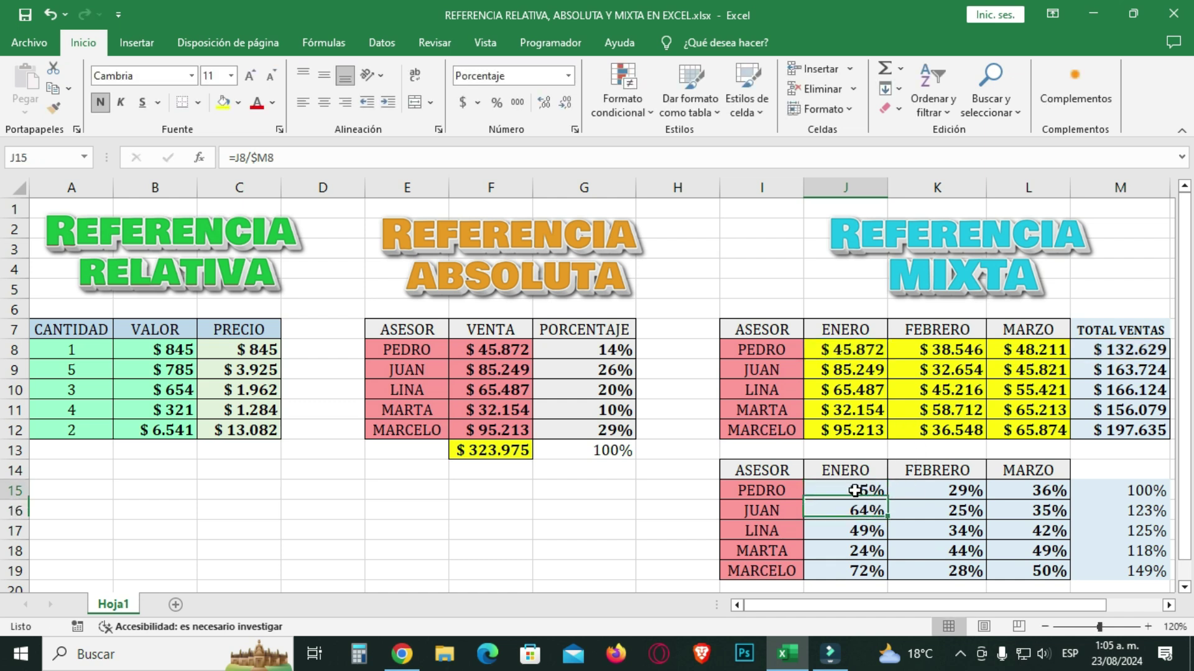
pyautogui.moveTo(887, 499); pyautogui.dragTo(1053, 503)
pyautogui.click(964, 494)
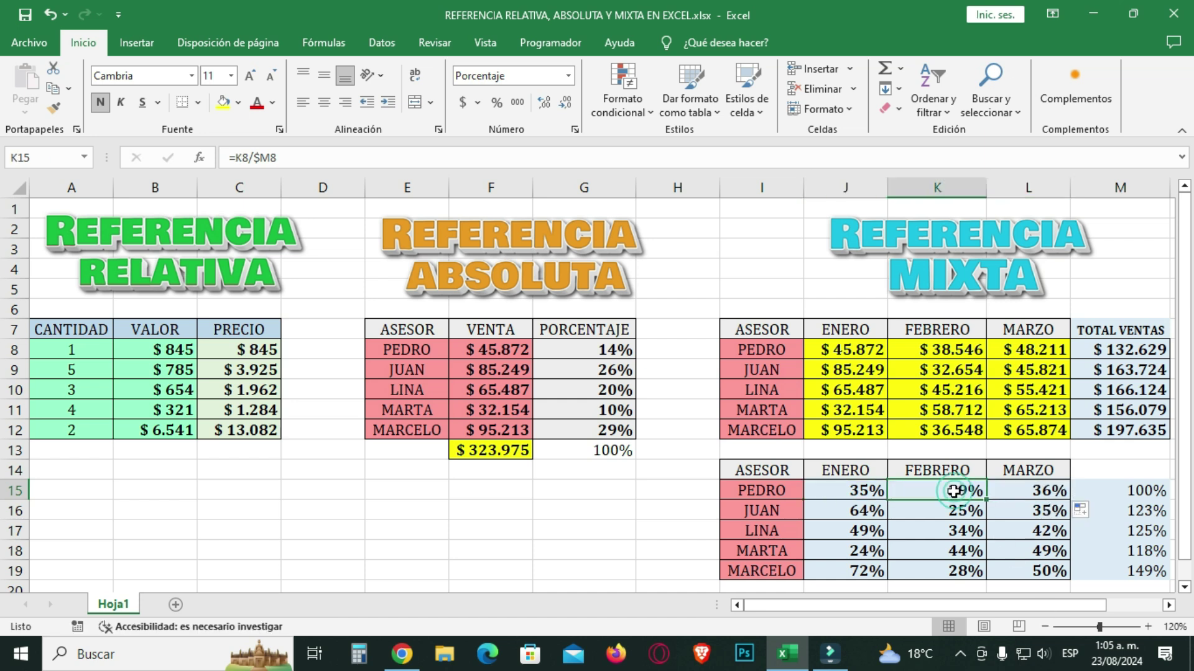
pyautogui.doubleClick(962, 492)
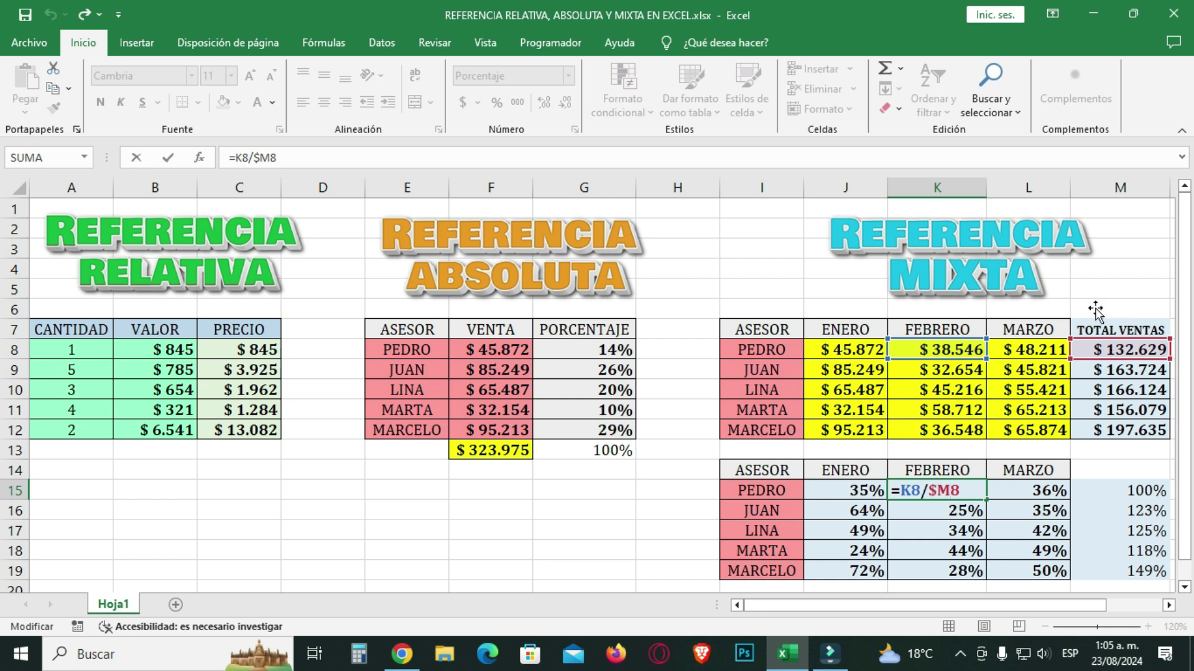
pyautogui.press('Return')
pyautogui.click(1032, 488)
pyautogui.doubleClick(1035, 488)
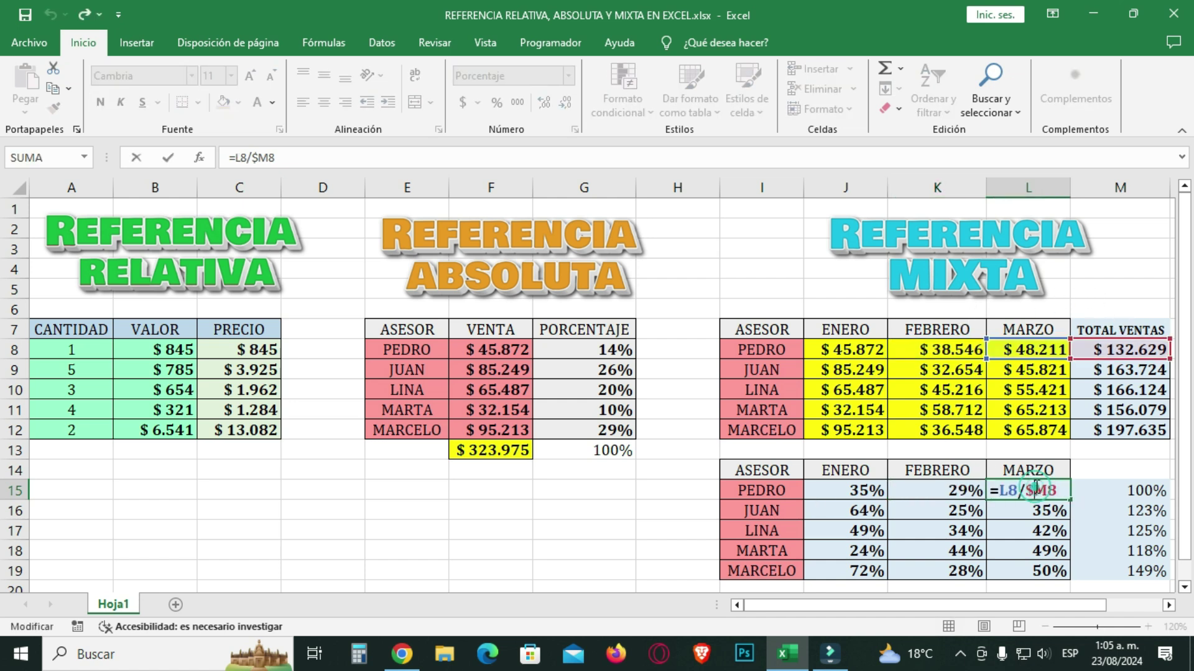
pyautogui.hotkey('ctrl', 'Return')
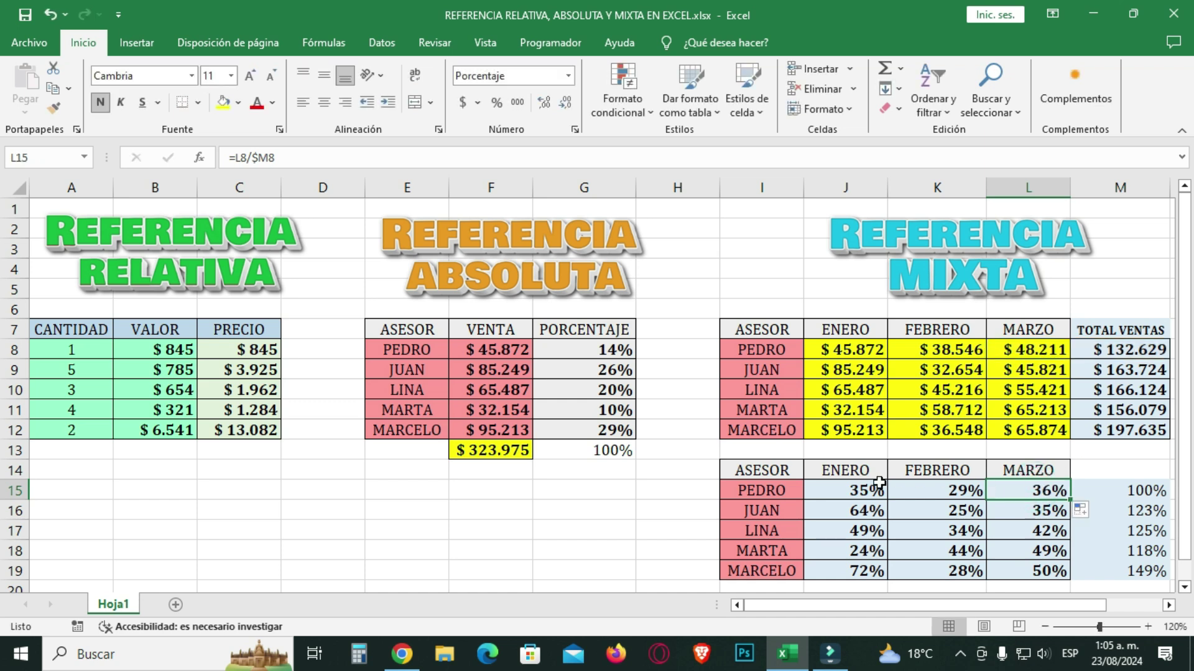
pyautogui.moveTo(878, 483); pyautogui.dragTo(1028, 486)
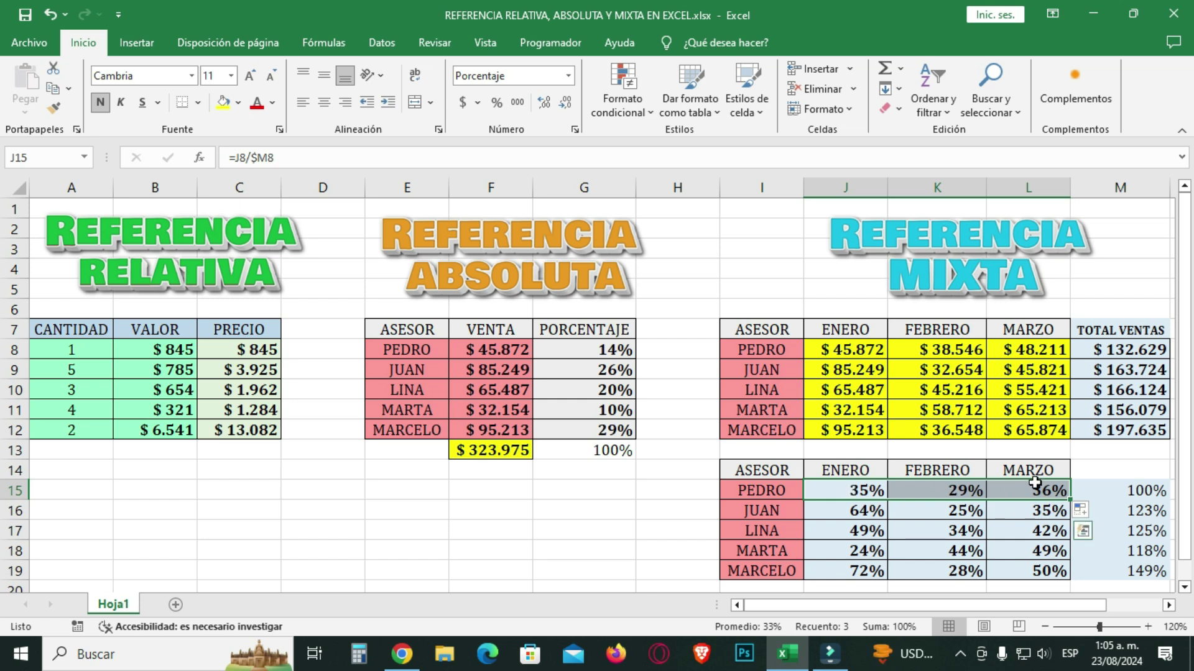
pyautogui.moveTo(1068, 497); pyautogui.dragTo(1077, 575)
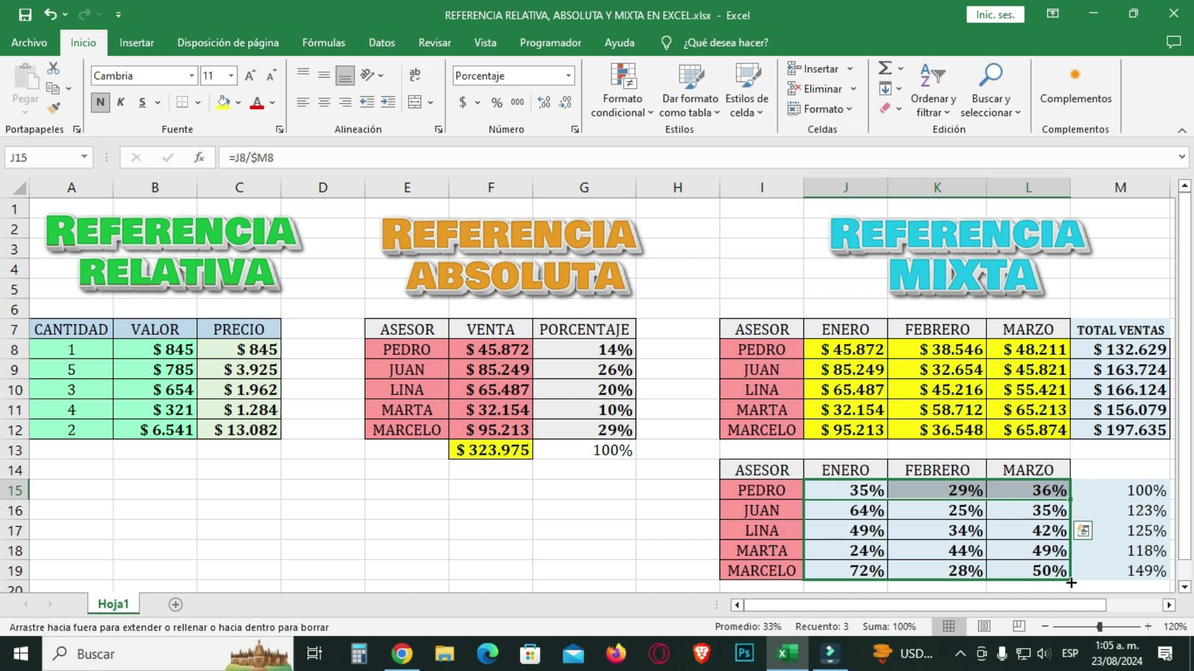
# - Fill the $M8 formulas down through row 19, e.g. J16 =J9/$M9, with JUAN at 52%, 20%, 28%
pyautogui.moveTo(1071, 583); pyautogui.dragTo(1070, 583)
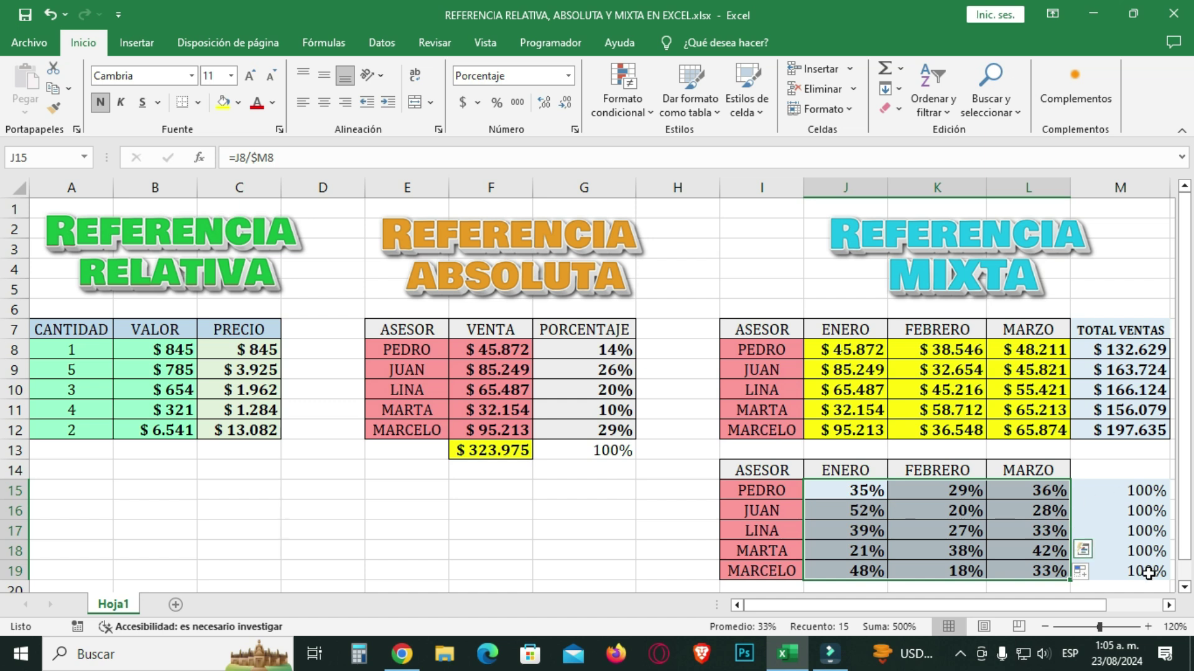
pyautogui.doubleClick(848, 511)
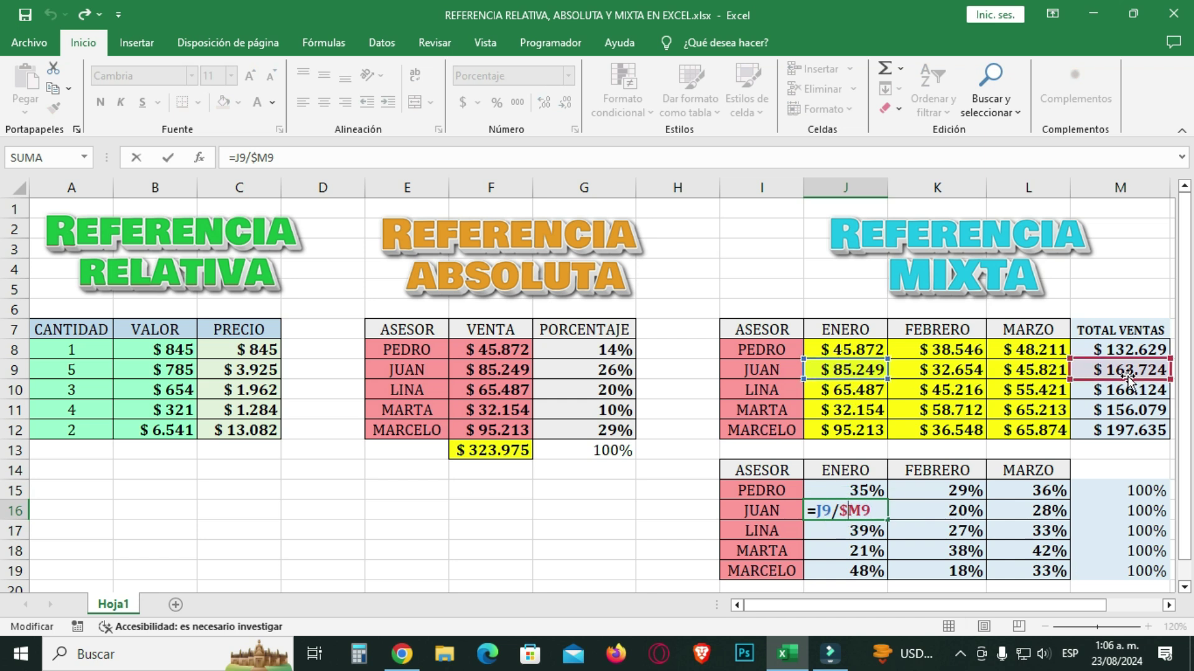
pyautogui.press('Return')
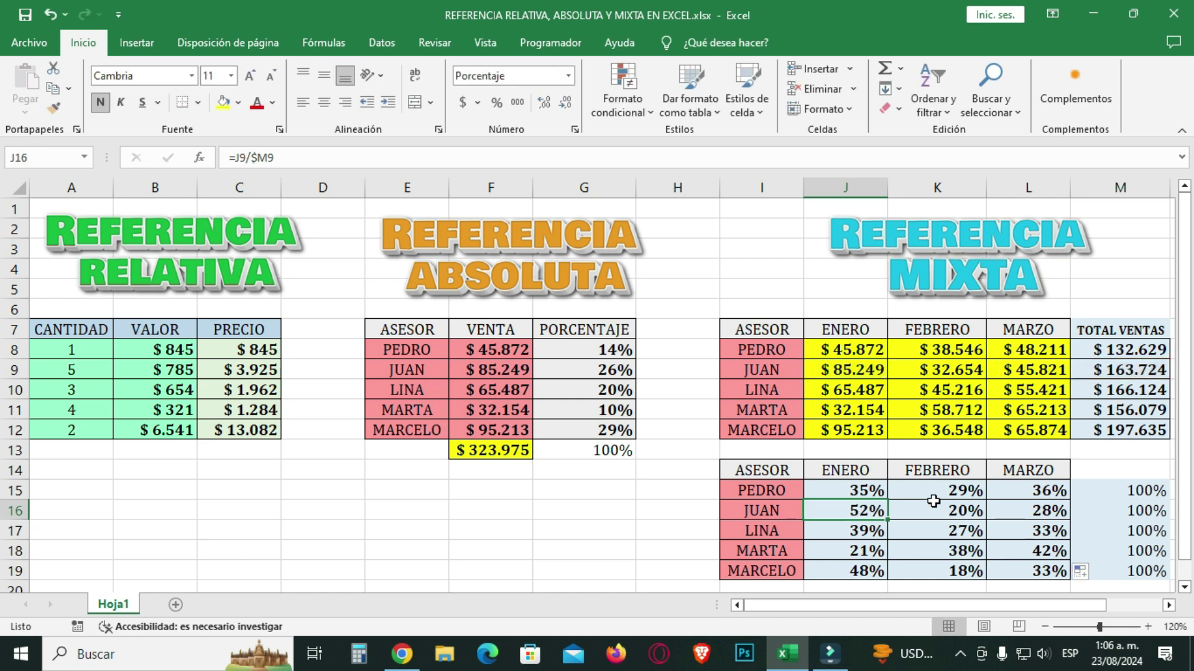
pyautogui.doubleClick(950, 510)
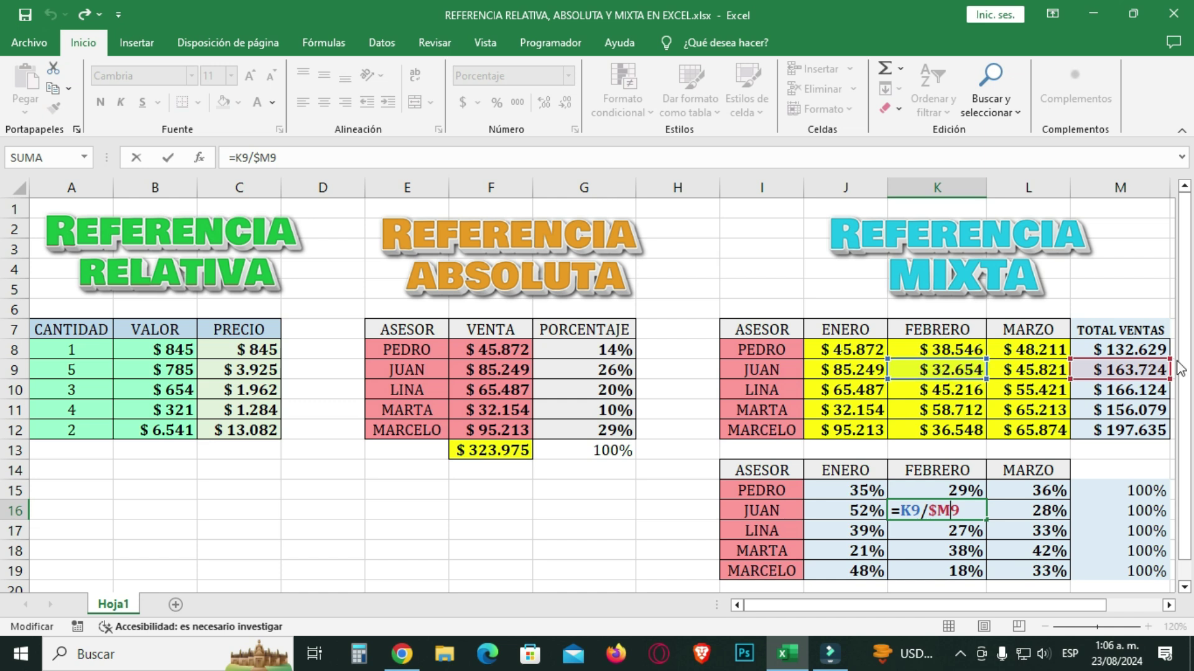
pyautogui.doubleClick(856, 572)
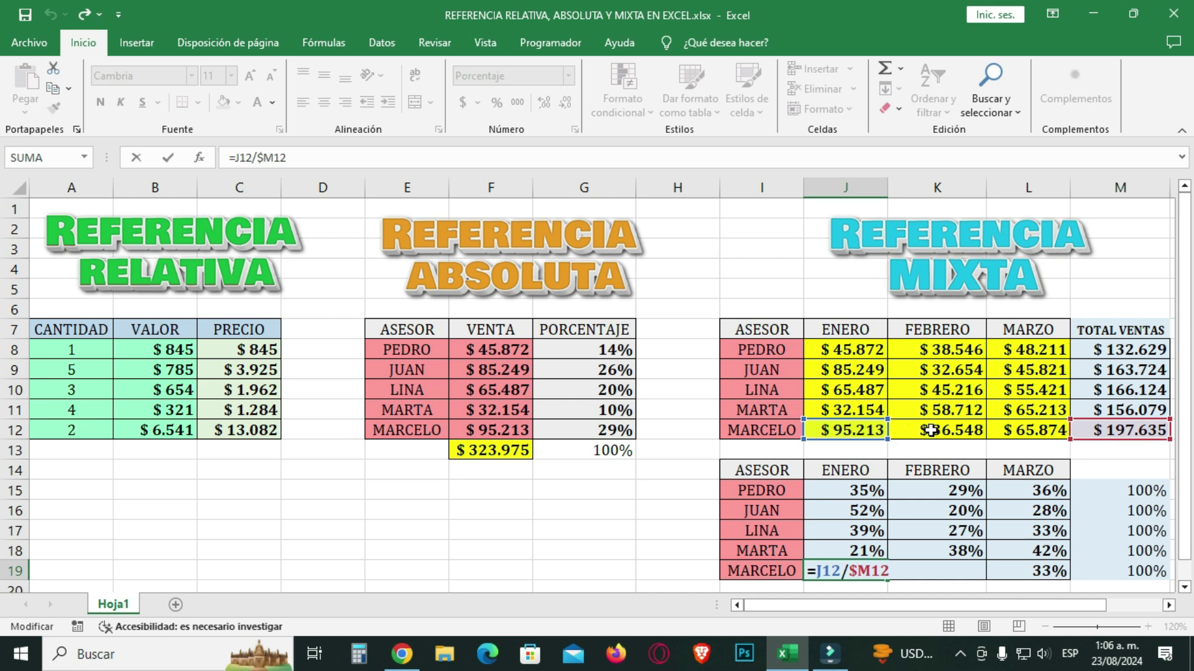
pyautogui.doubleClick(1060, 571)
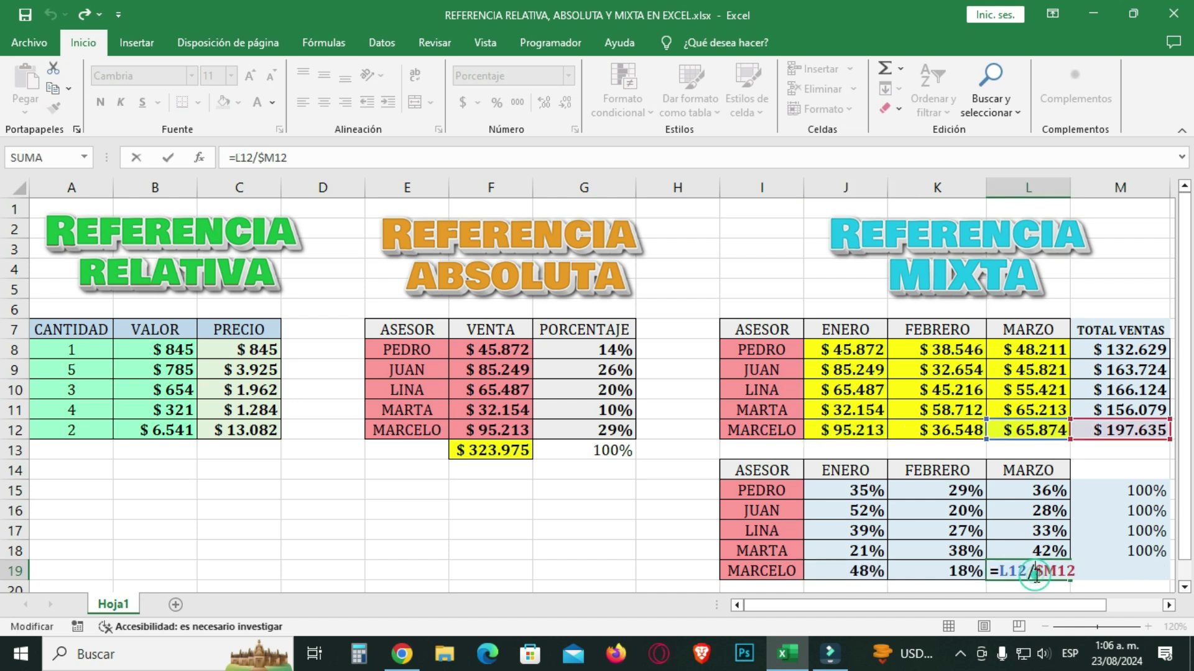
pyautogui.hotkey('ctrl', 'Return')
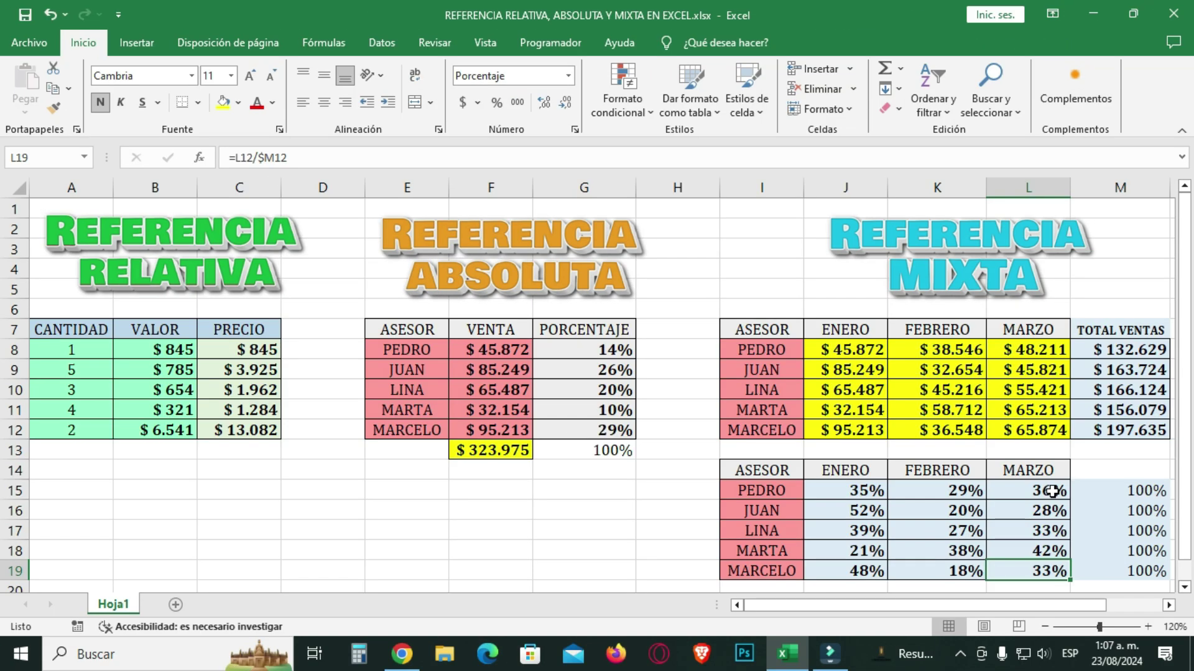